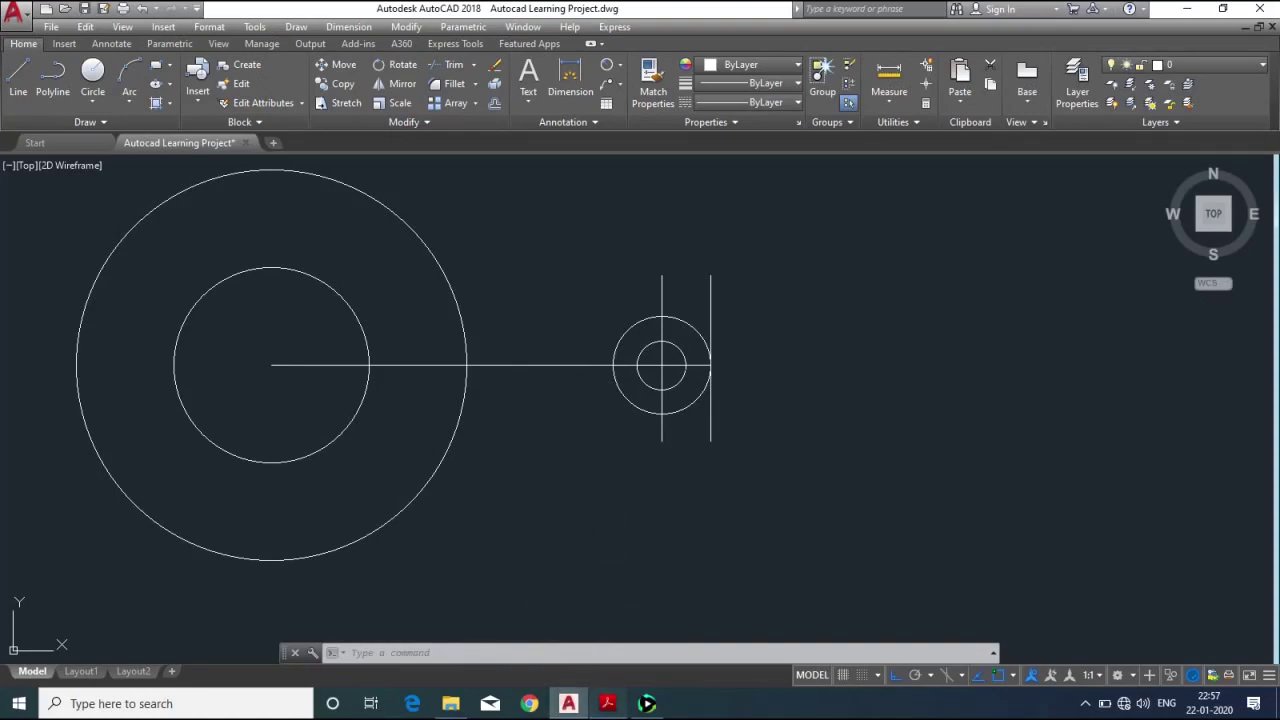
Switch to the Exercise 1.pdf reference drawing in Acrobat Reader.
left_click(607, 703)
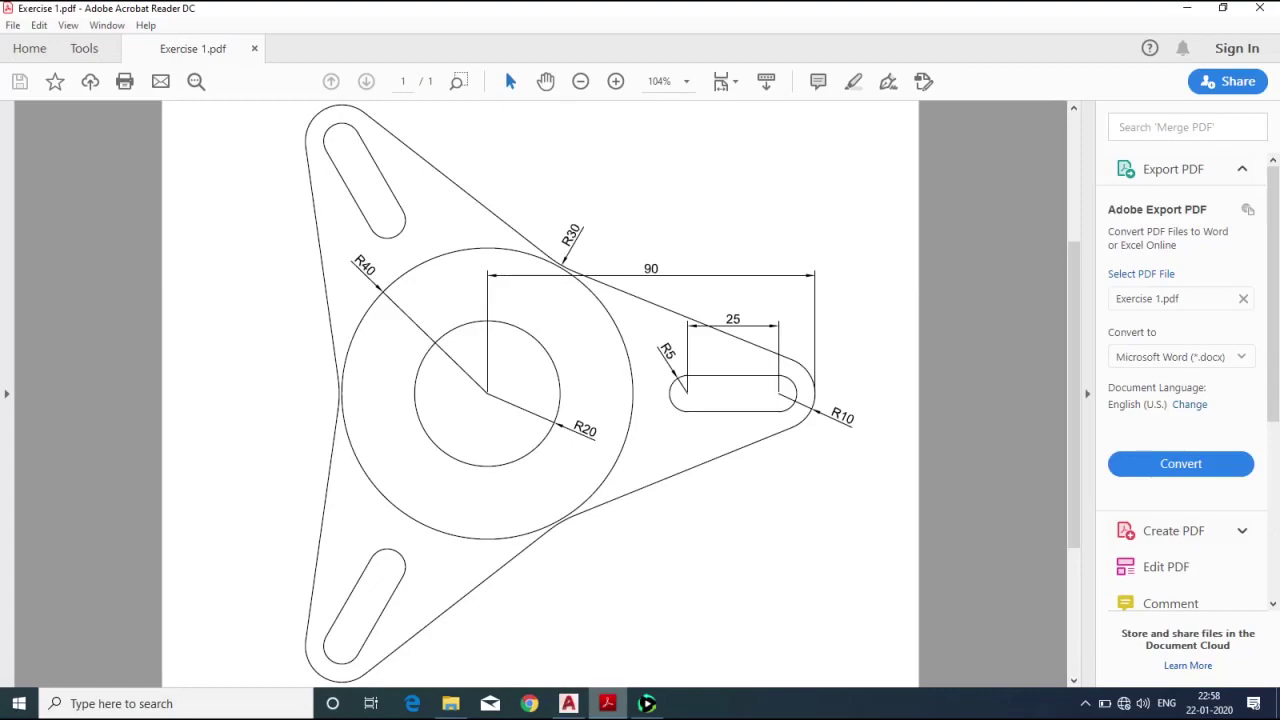
Go back to the AutoCAD drawing after checking the plate dimensions.
left_click(568, 703)
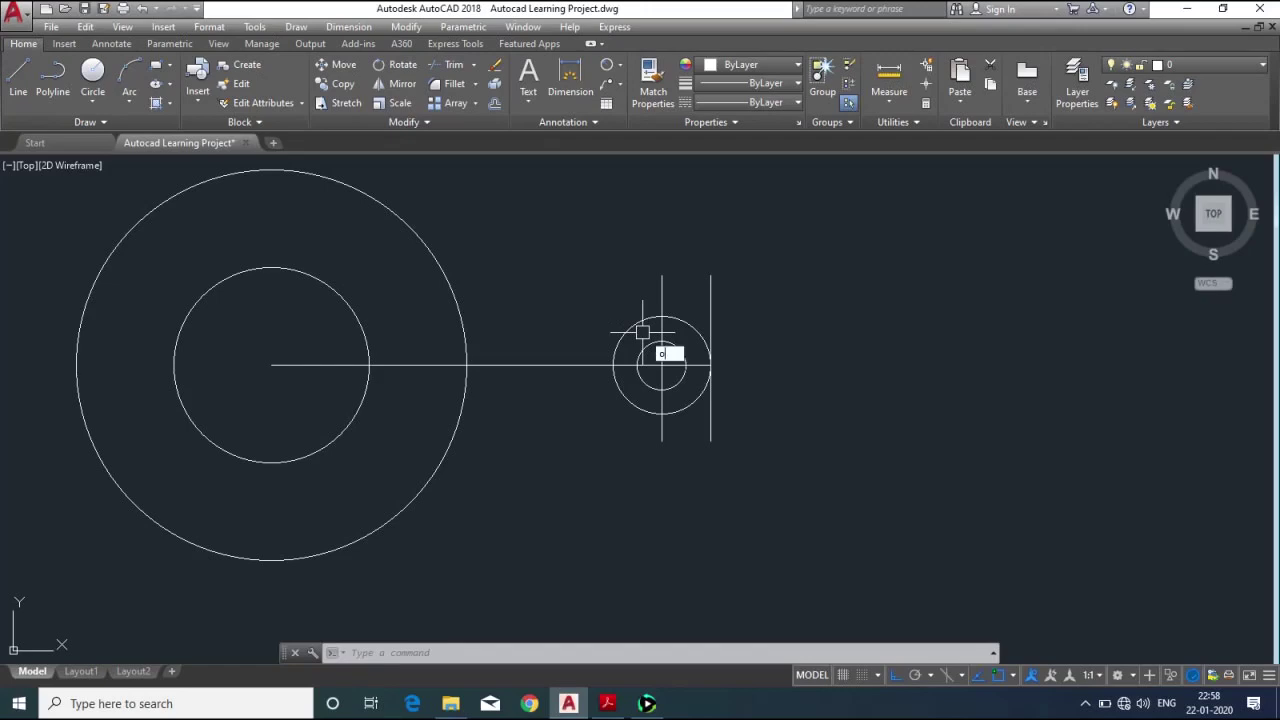
Offset the small circles' vertical line 25 units to the left.
key("Return")
type("25")
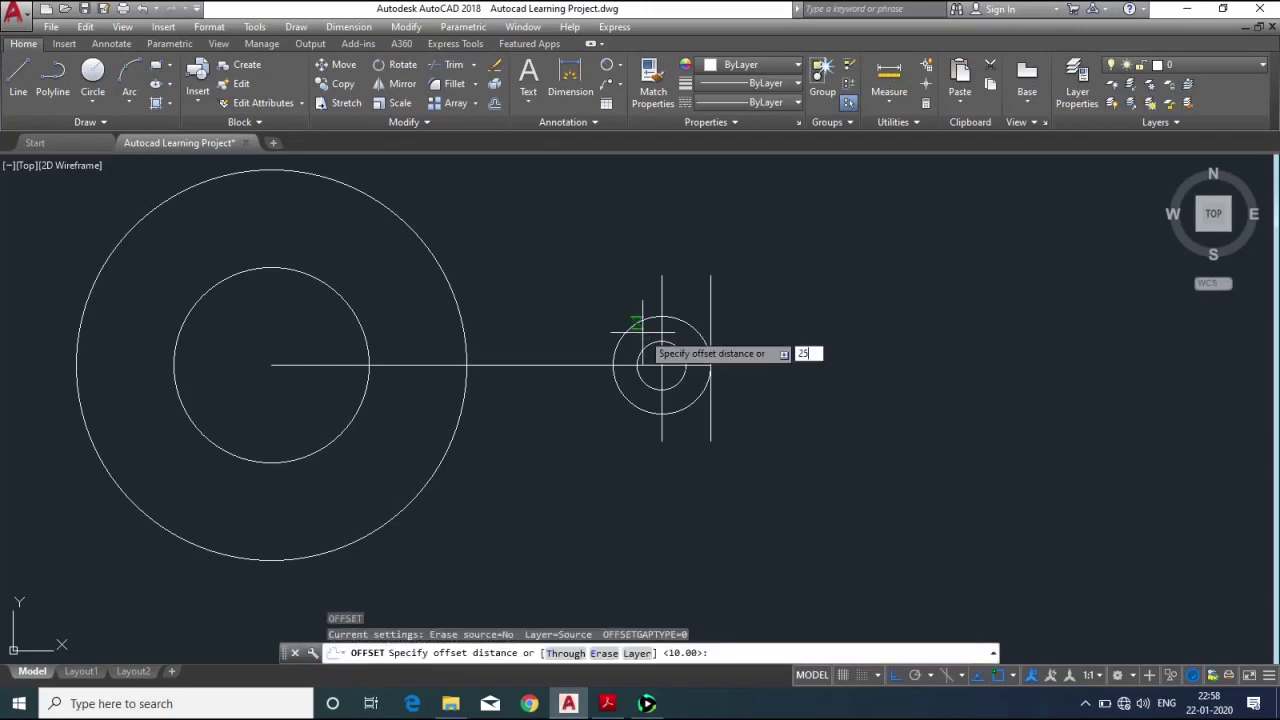
key("Return")
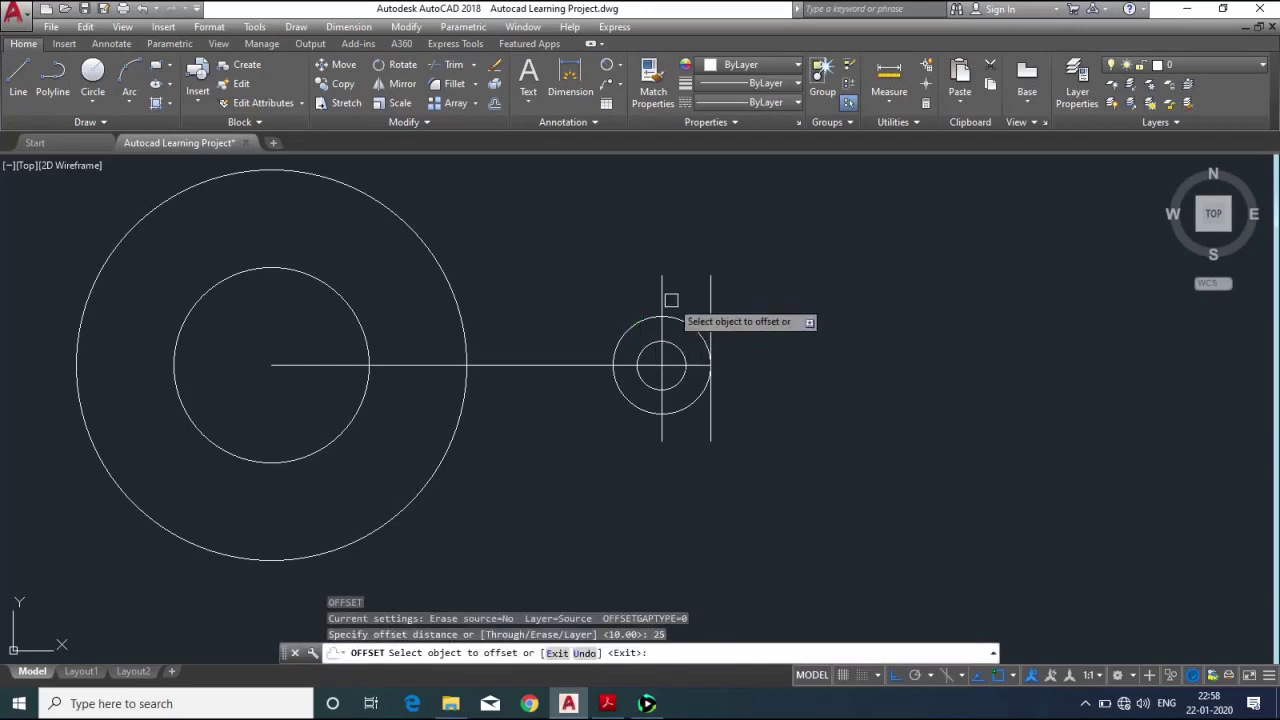
left_click(662, 290)
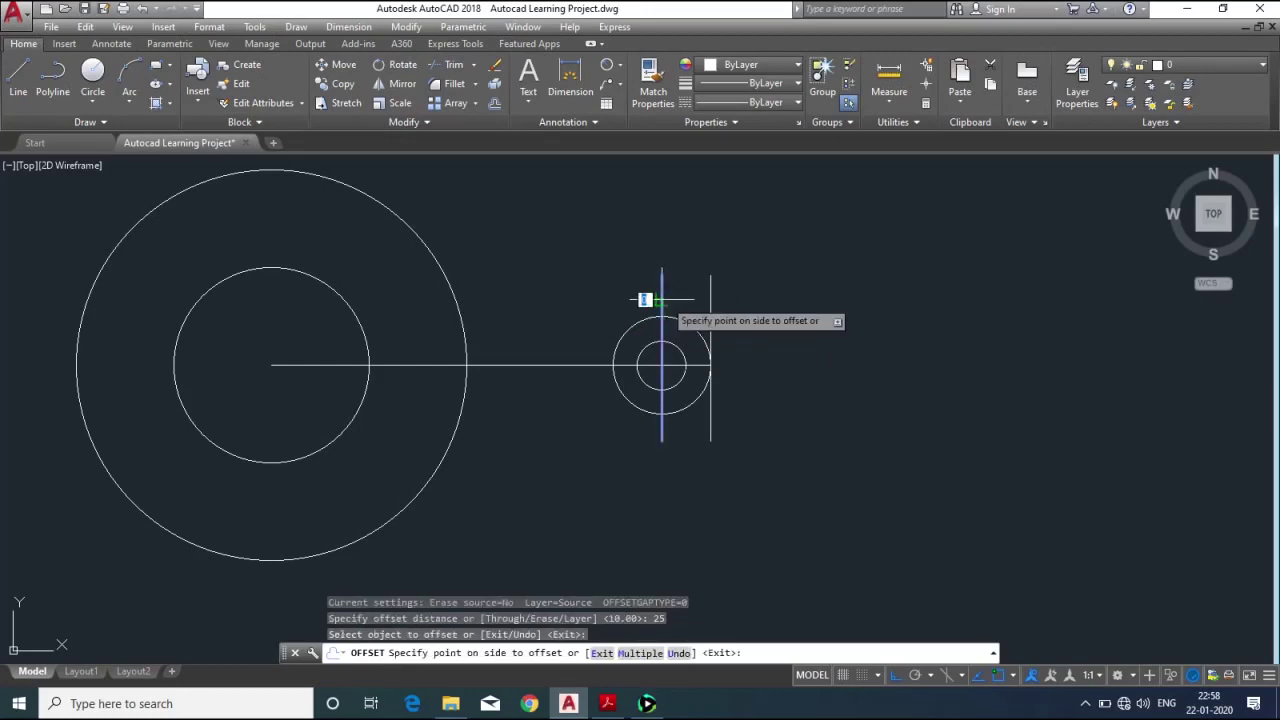
left_click(580, 318)
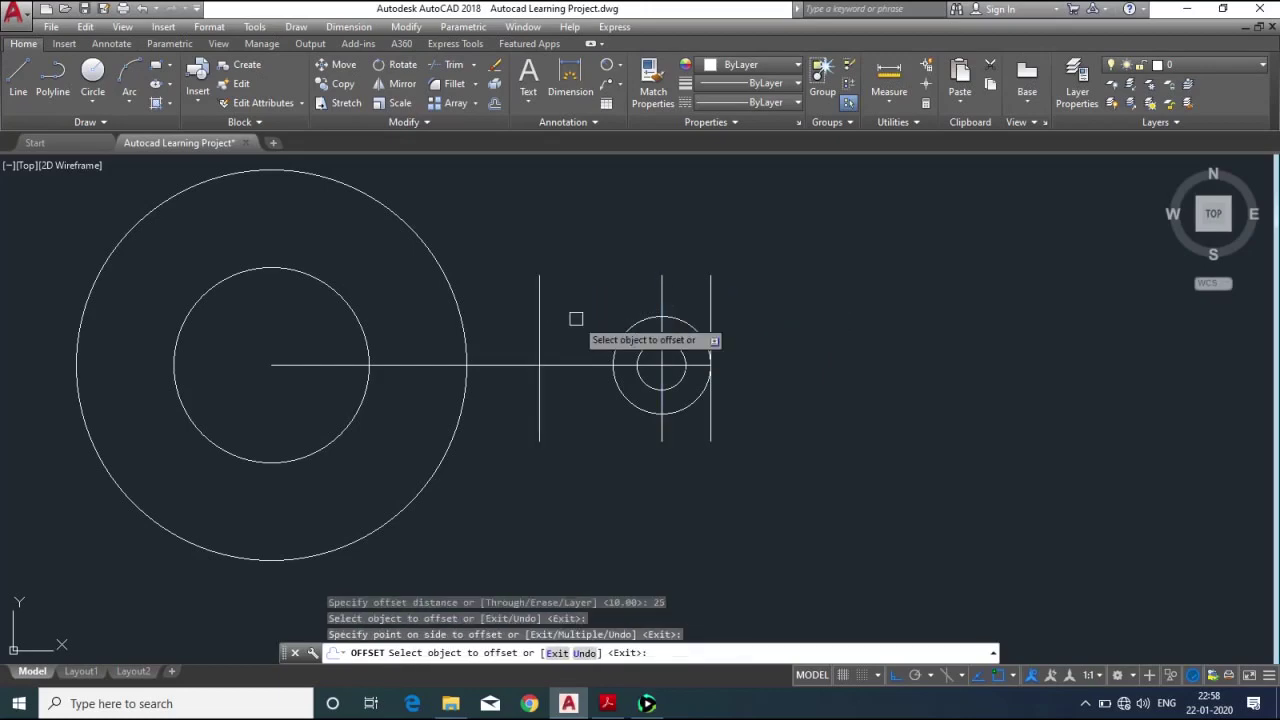
key("Return")
type("c")
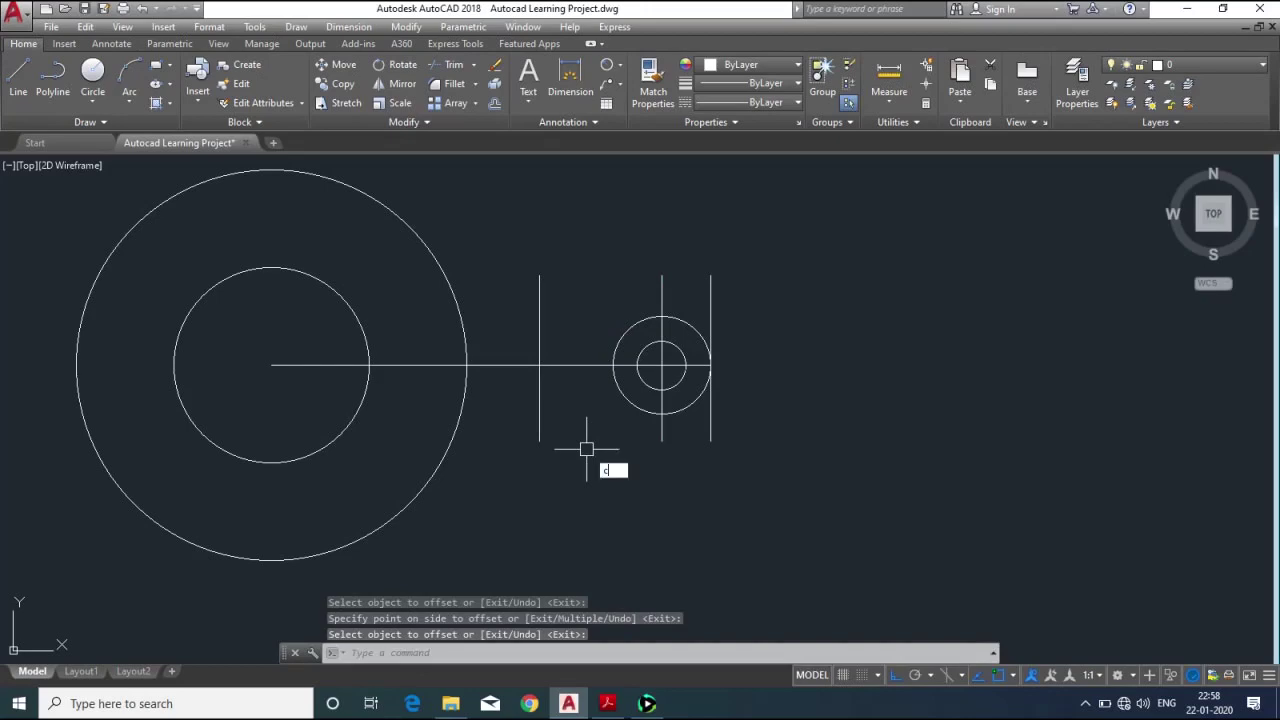
Draw a radius-5 circle where the new line meets the horizontal centre line.
key("Return")
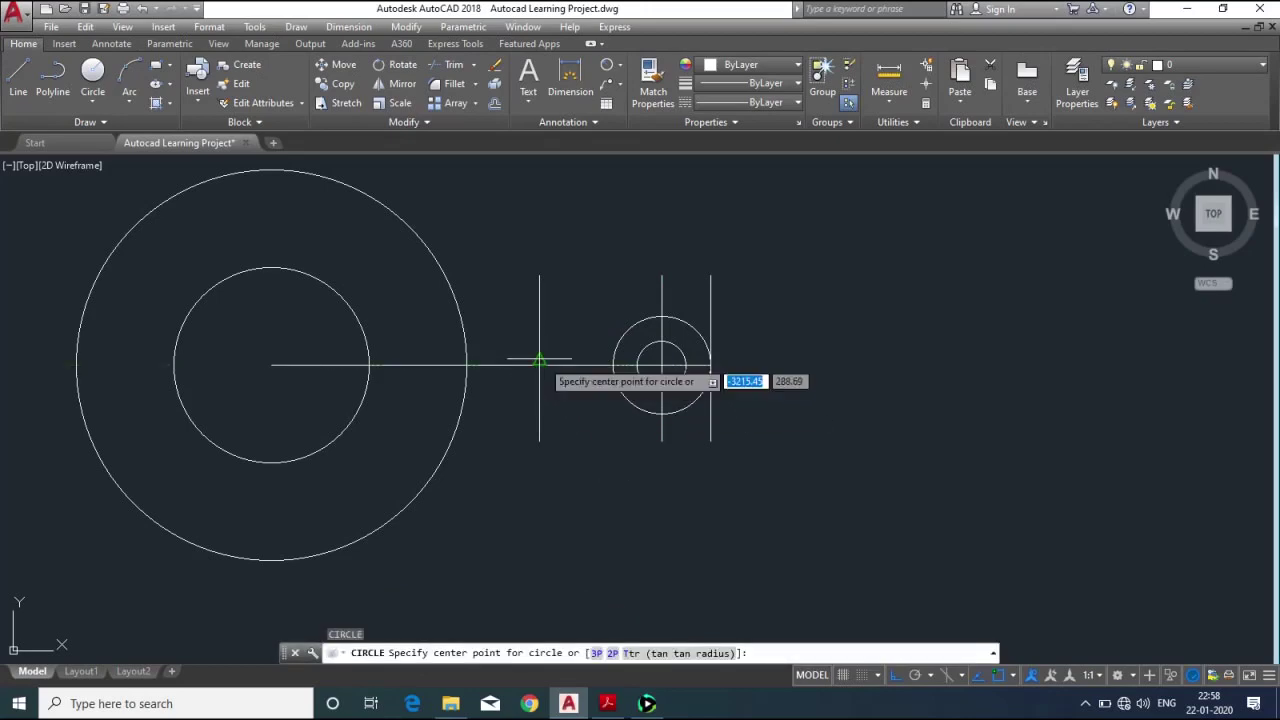
left_click(540, 362)
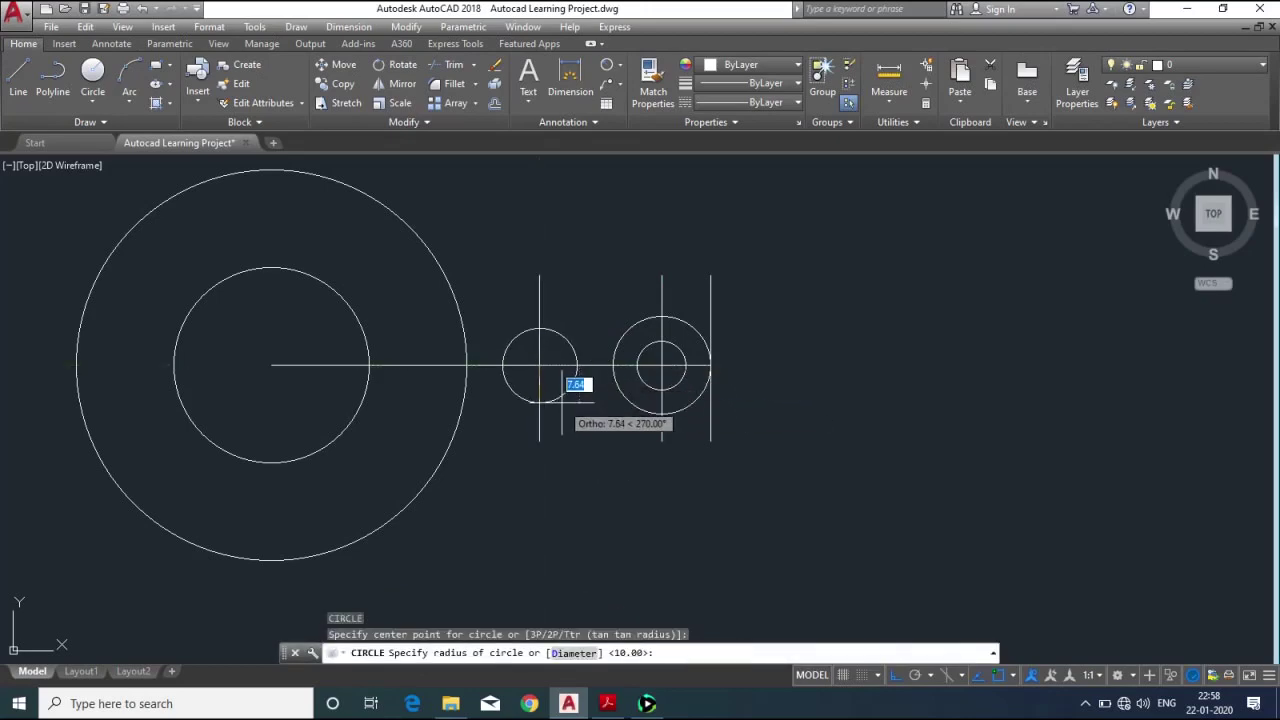
key("BackSpace")
type("5")
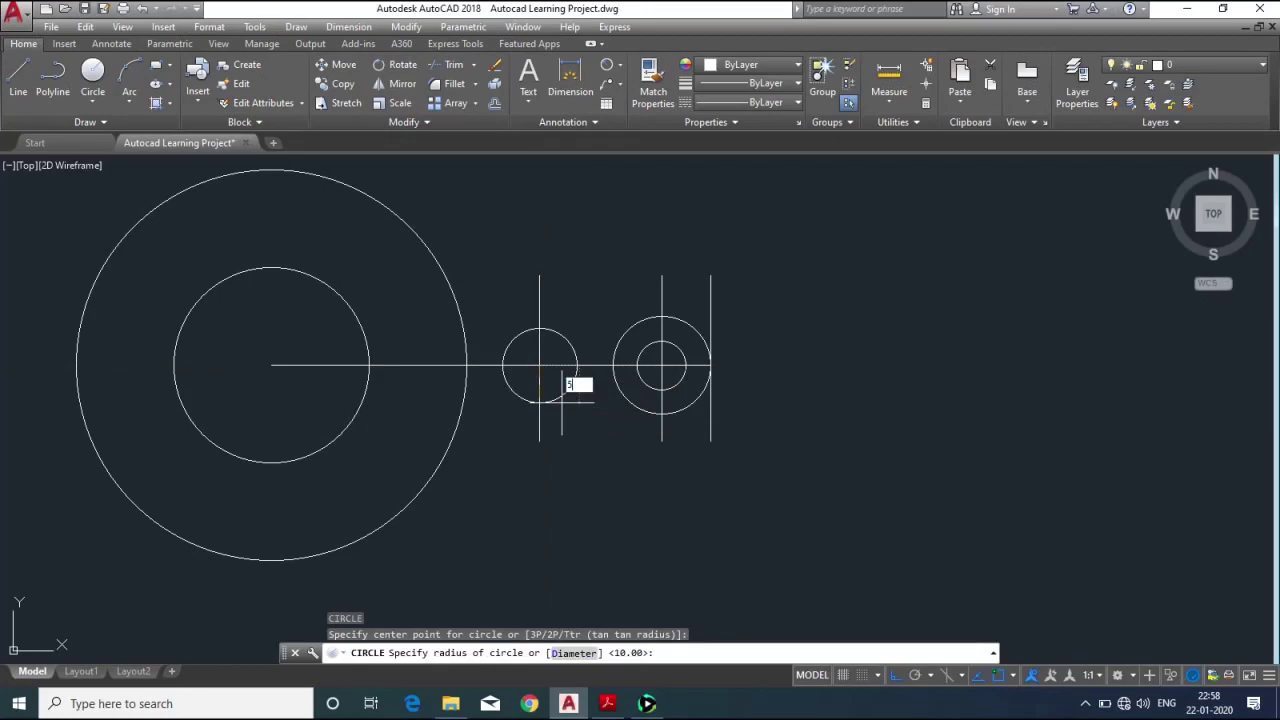
key("Return")
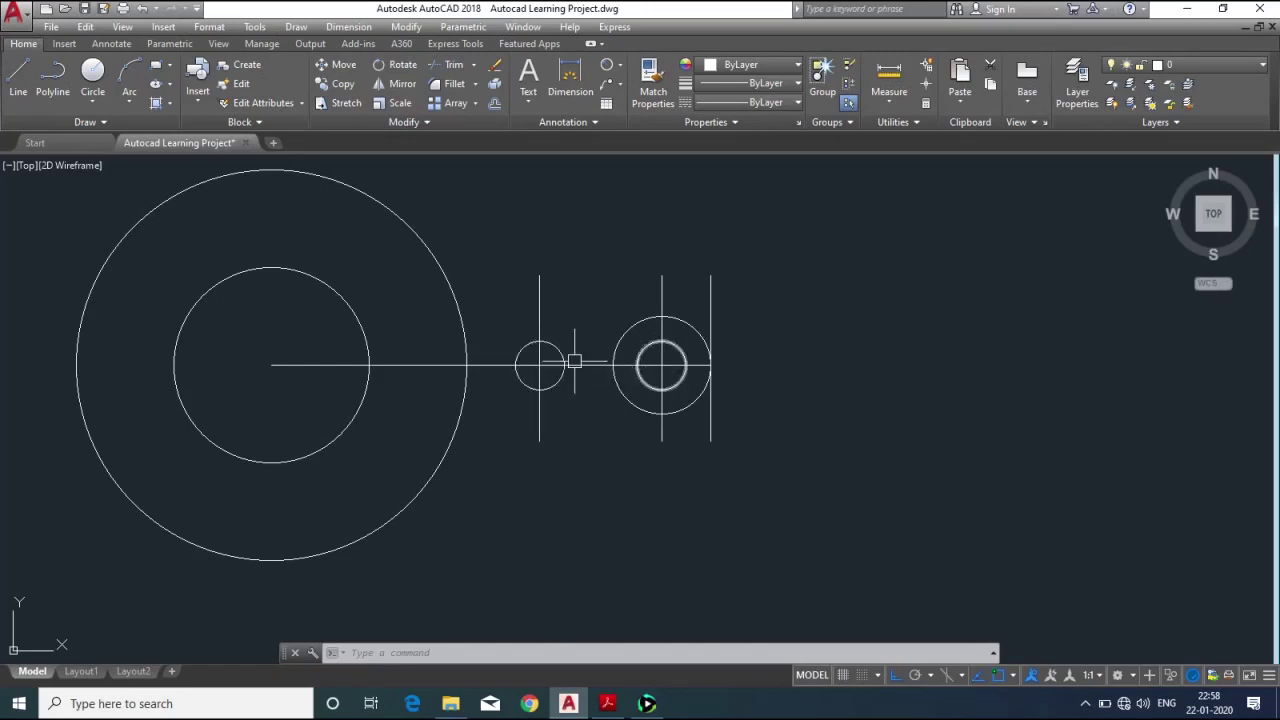
Offset the horizontal centre line by 5 above and 5 below as slot edges.
left_click(645, 384)
type("o")
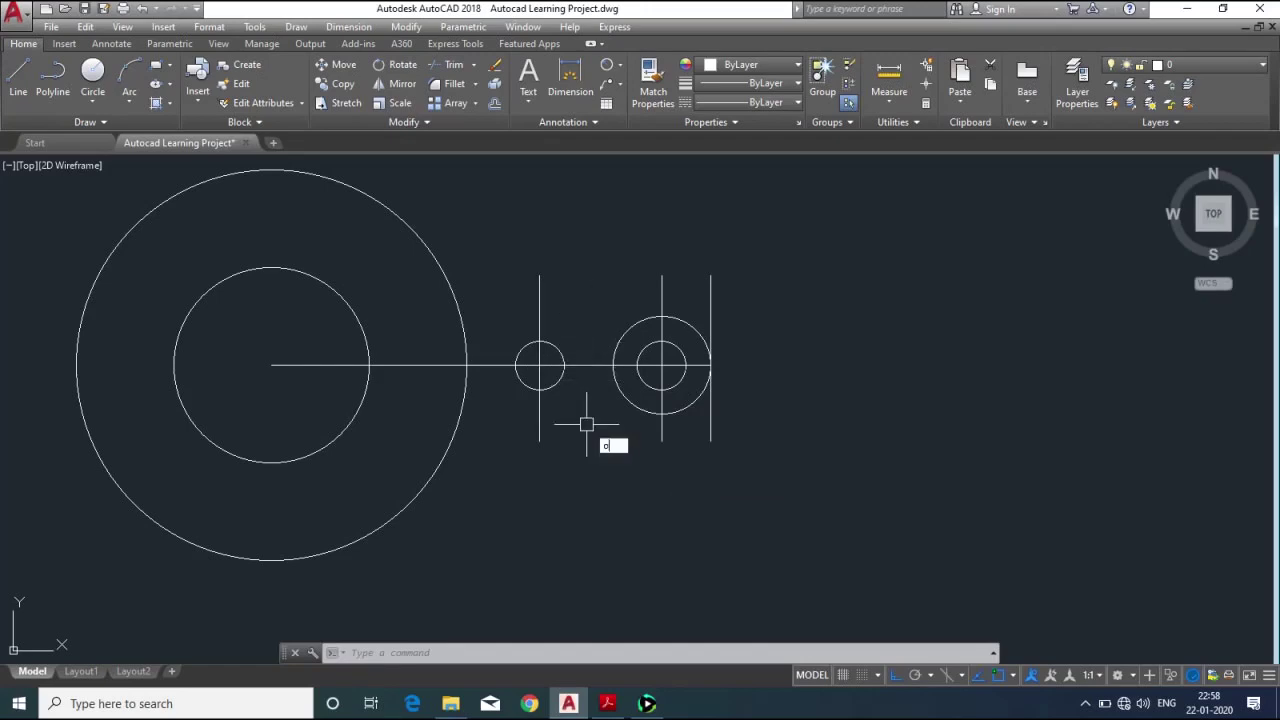
key("Return")
type("5")
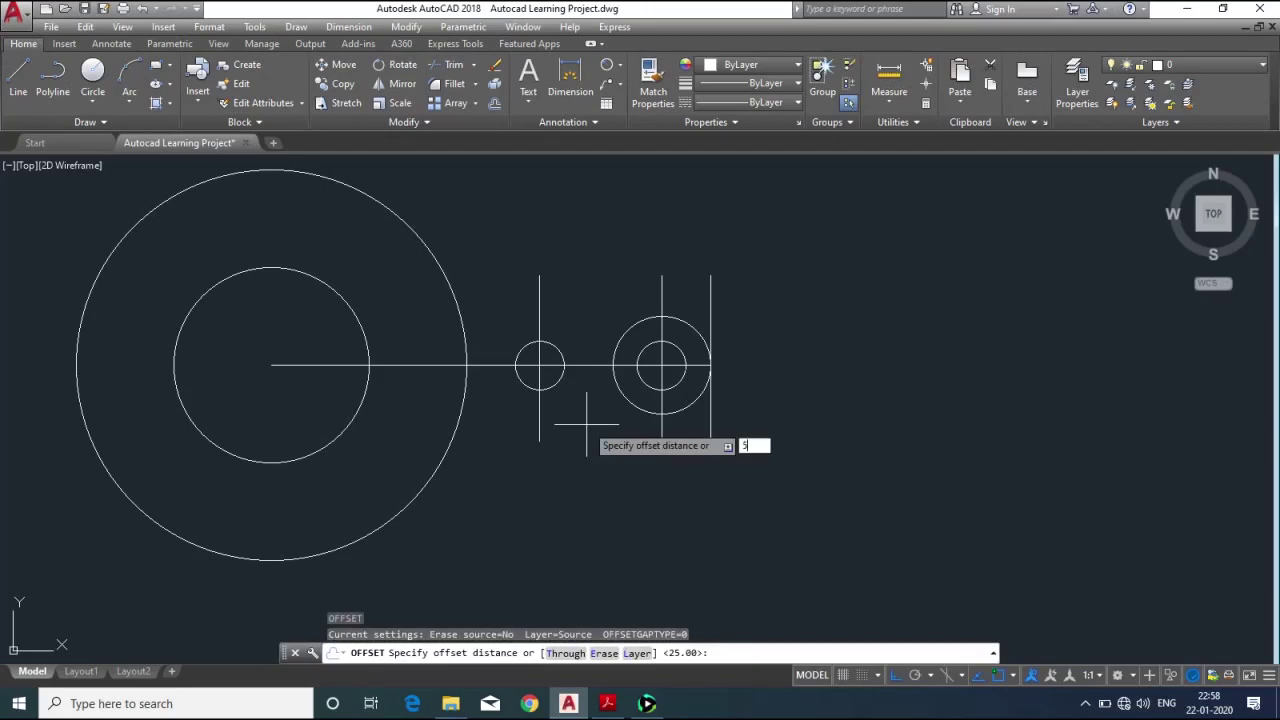
key("Return")
left_click(582, 364)
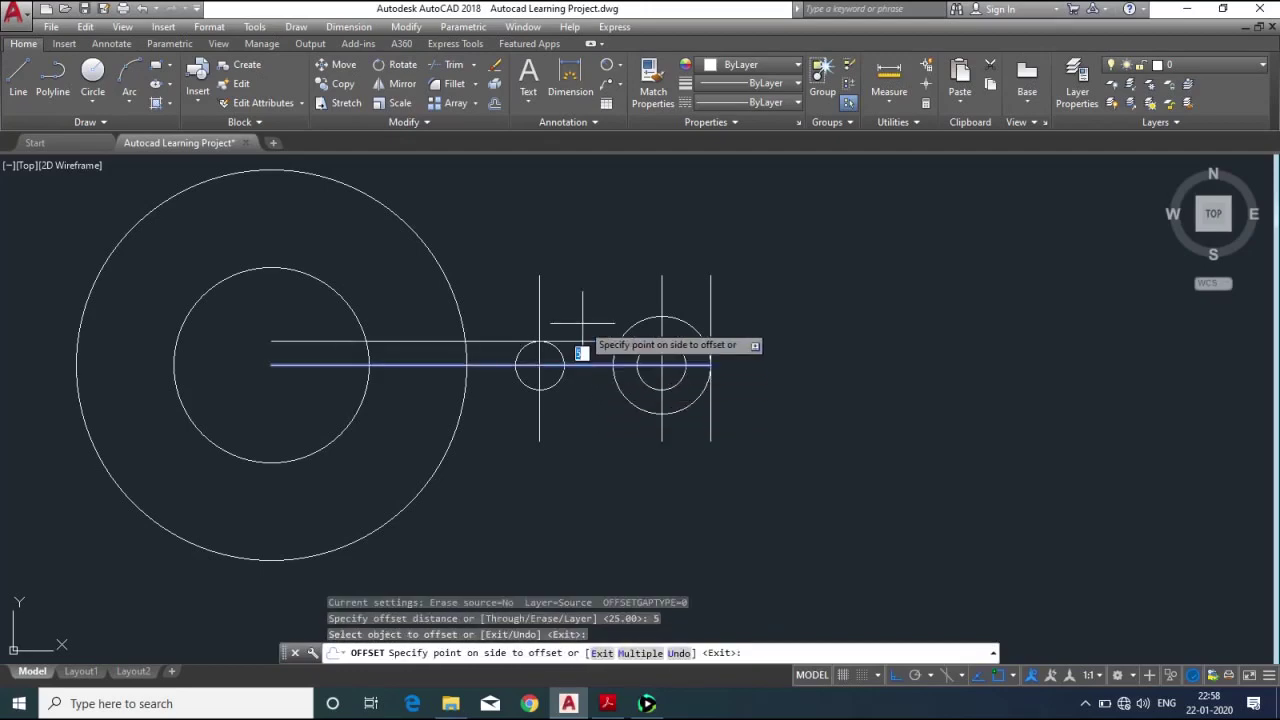
left_click(582, 352)
left_click(575, 364)
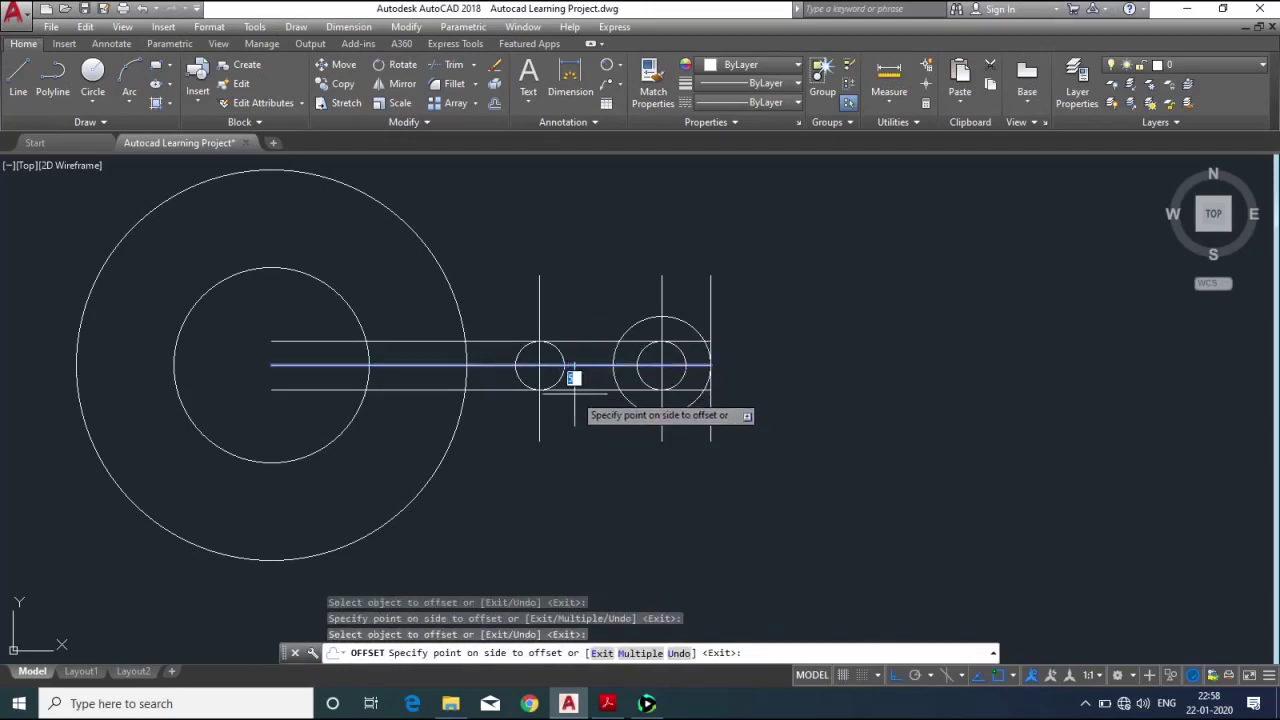
left_click(574, 399)
key("Return")
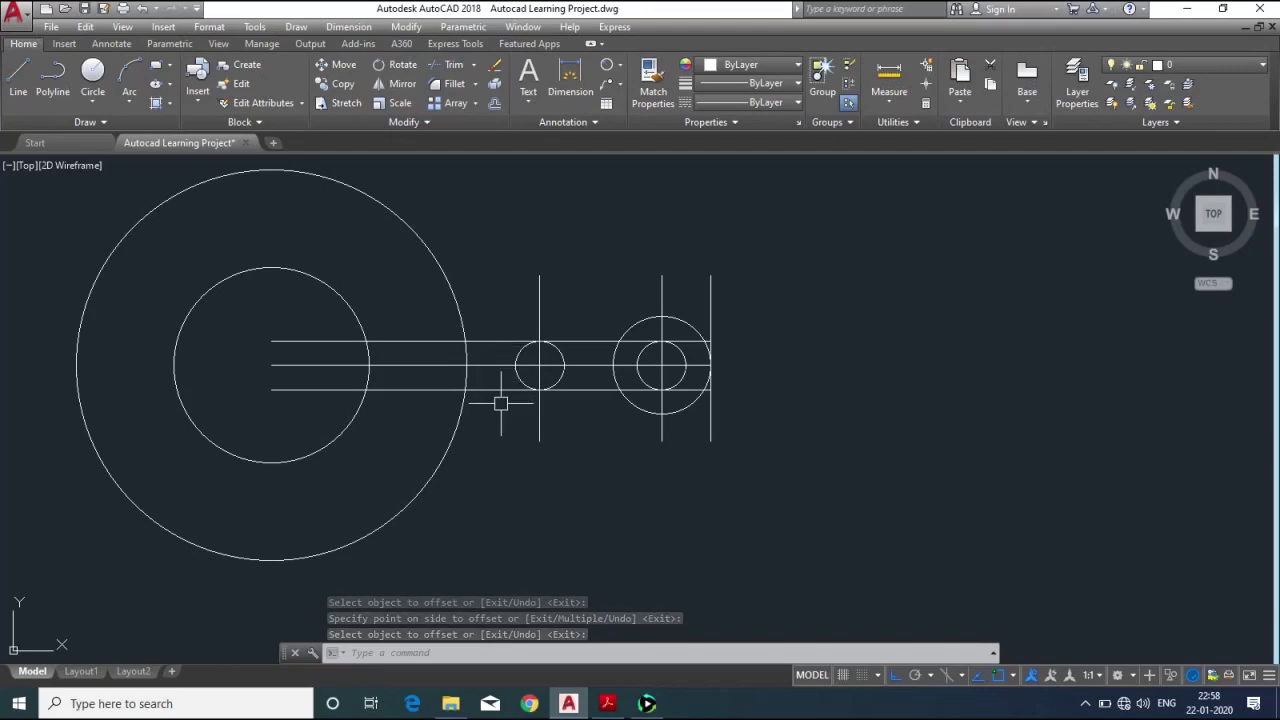
type("tr")
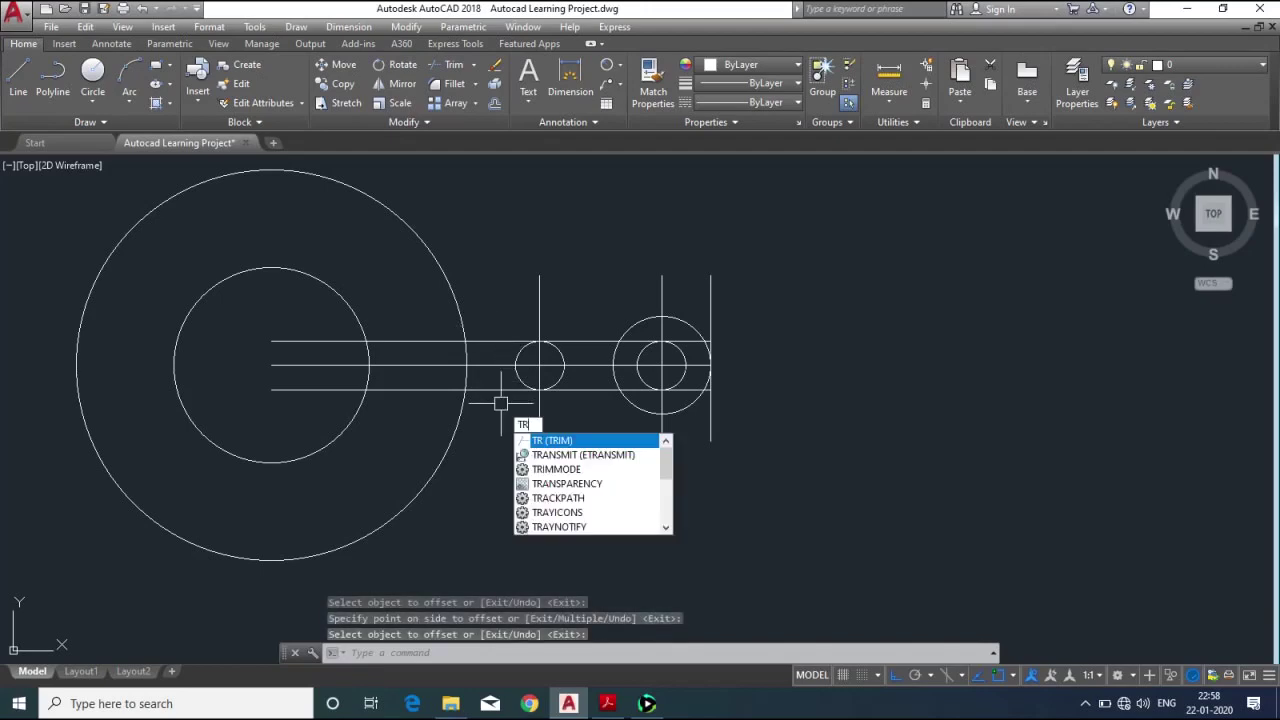
Start a trim with the left vertical line as cutting edge, then cancel it.
key("Return")
left_click(540, 423)
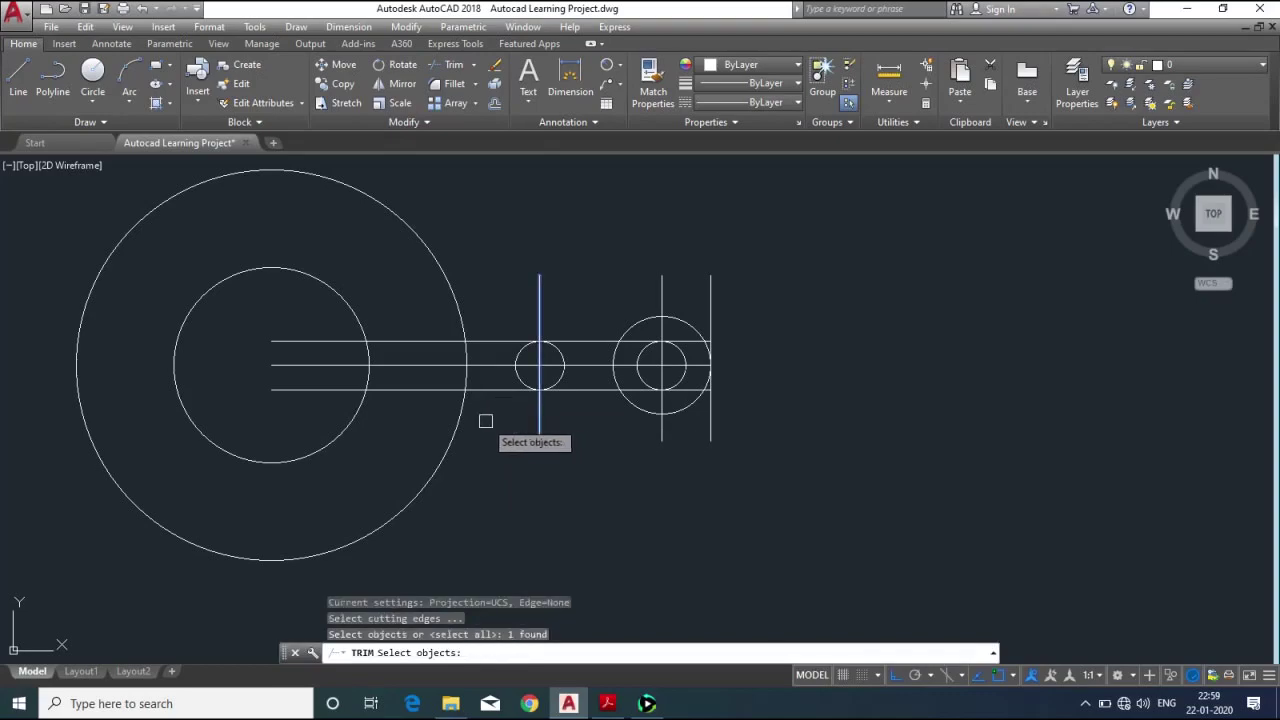
scroll(492, 410, "up", 3)
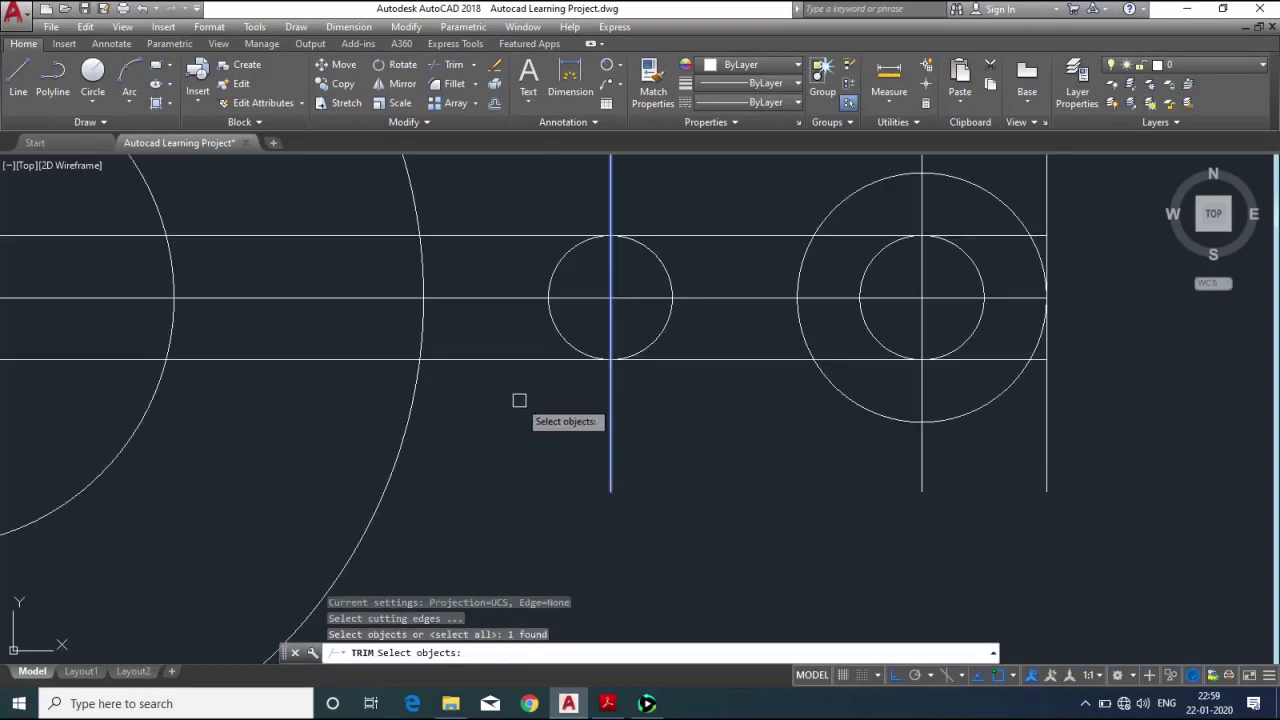
left_click(522, 399)
left_click(473, 342)
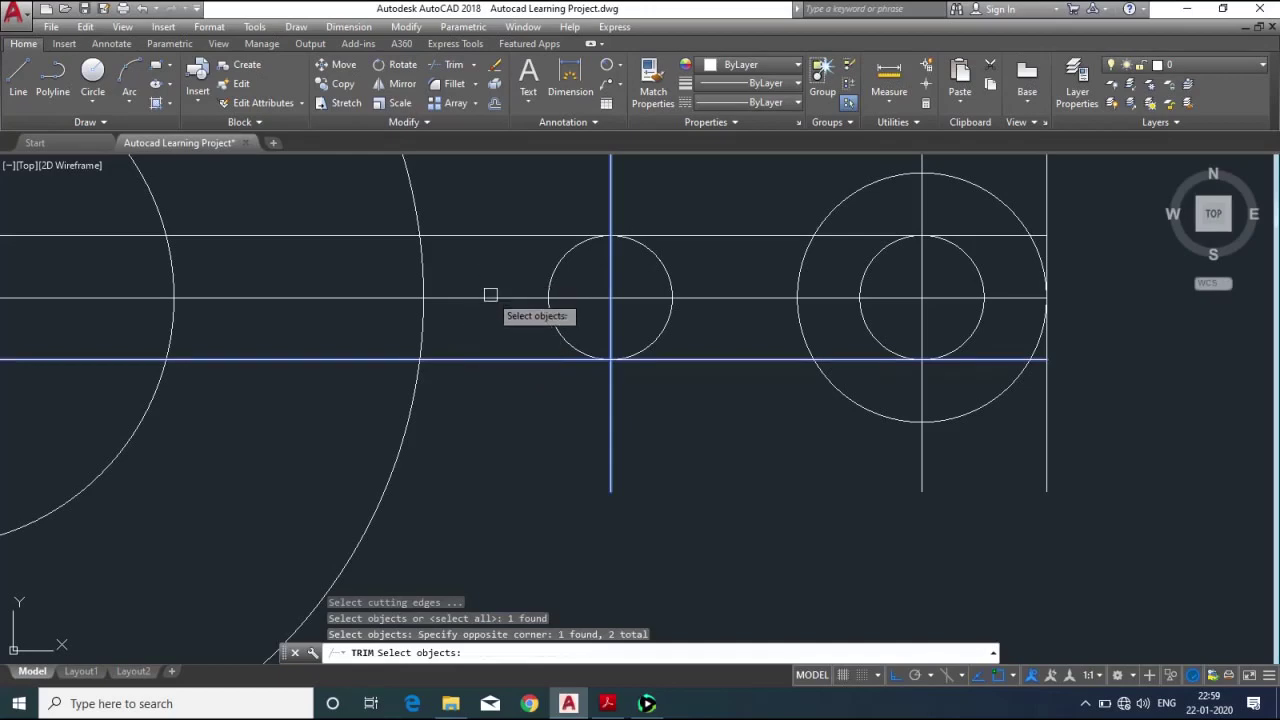
right_click(494, 337)
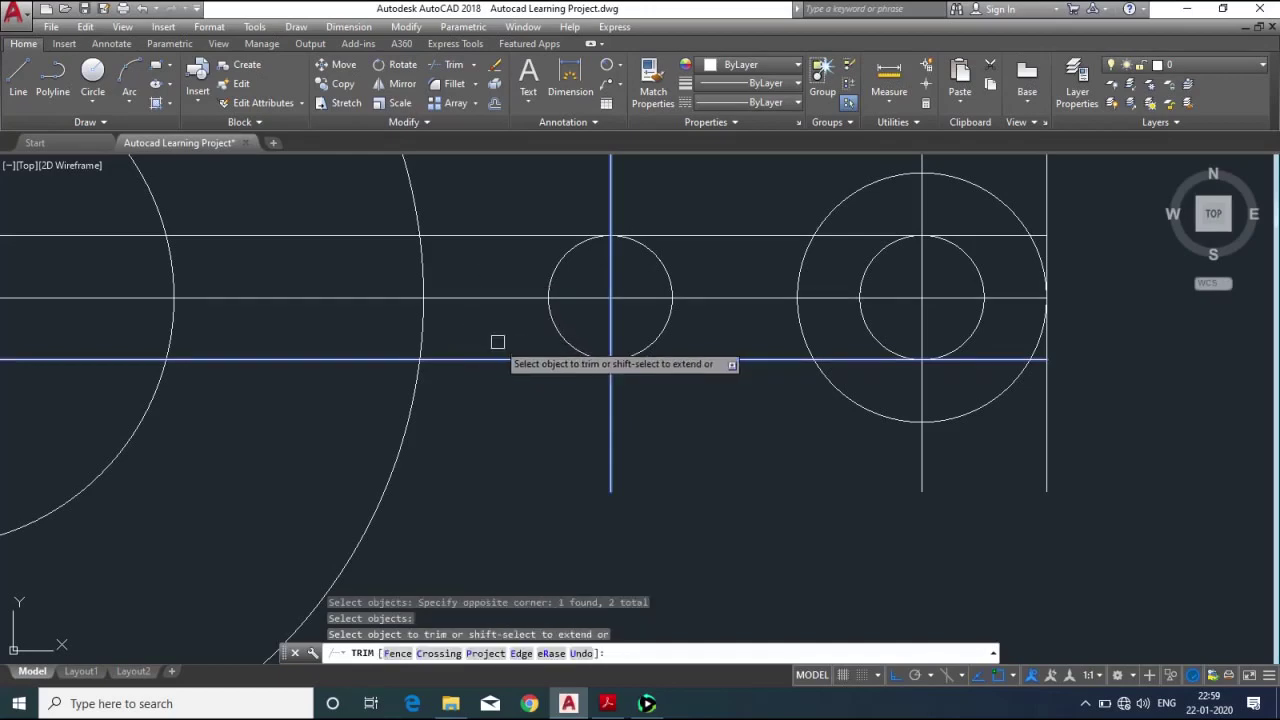
right_click(509, 341)
left_click(530, 368)
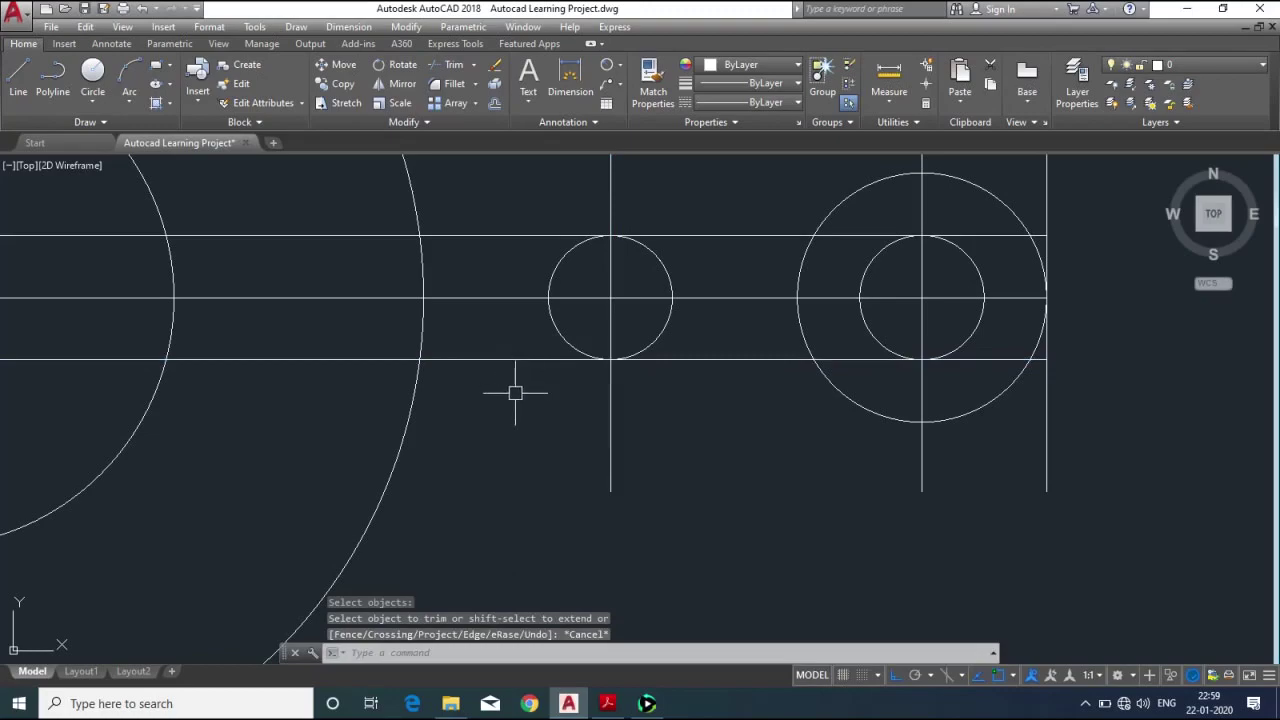
Trim both slot lines and the small circle's right arc at the left vertical line.
key("Return")
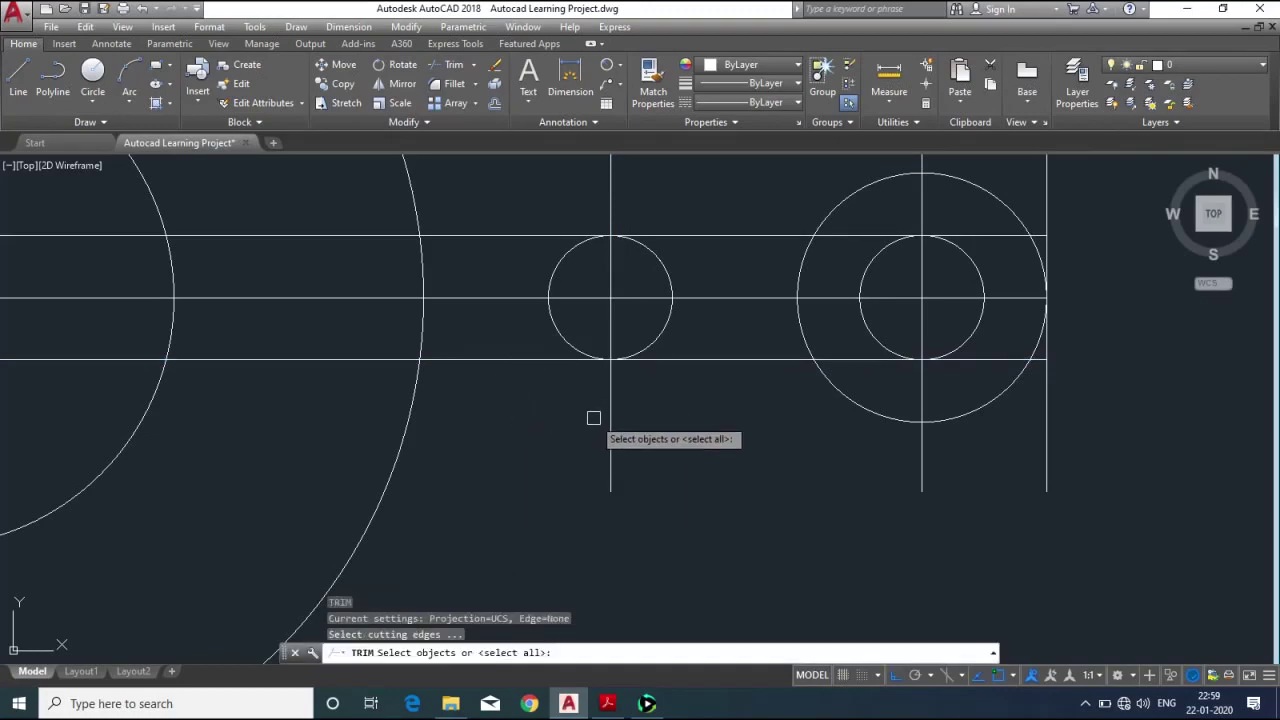
scroll(626, 431, "down", 2)
scroll(626, 429, "down", 2)
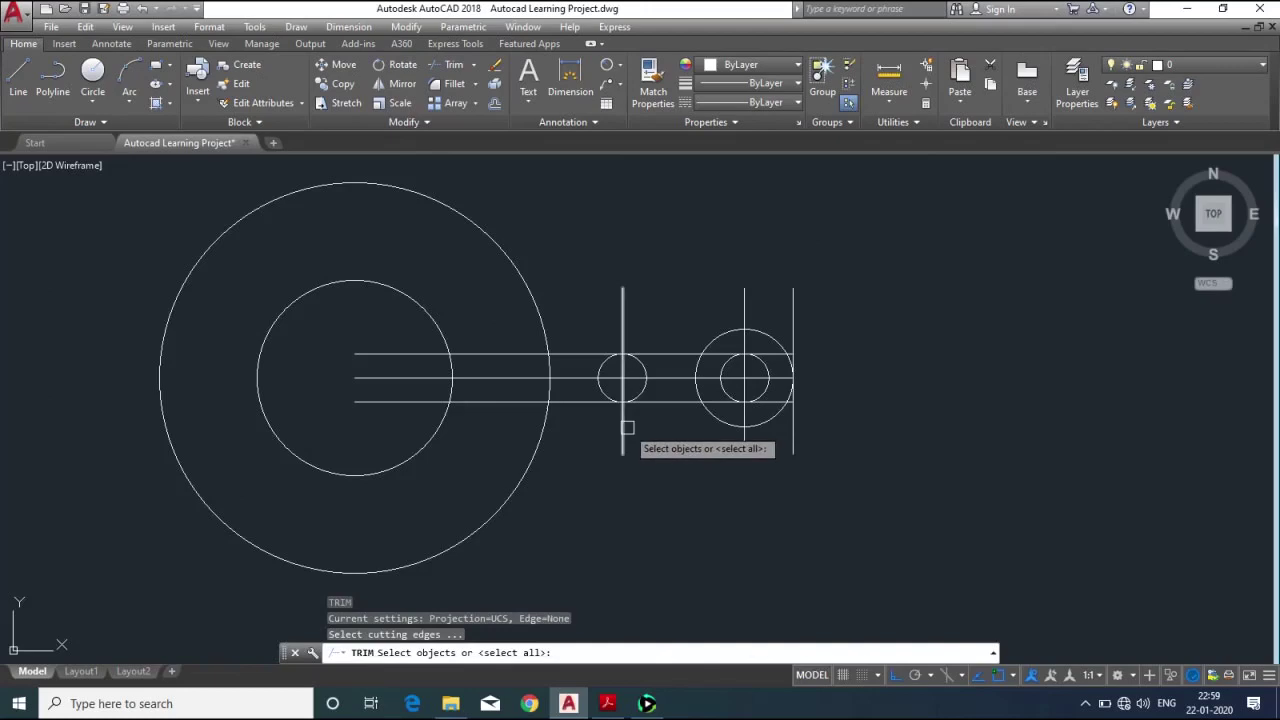
left_click(626, 427)
key("Return")
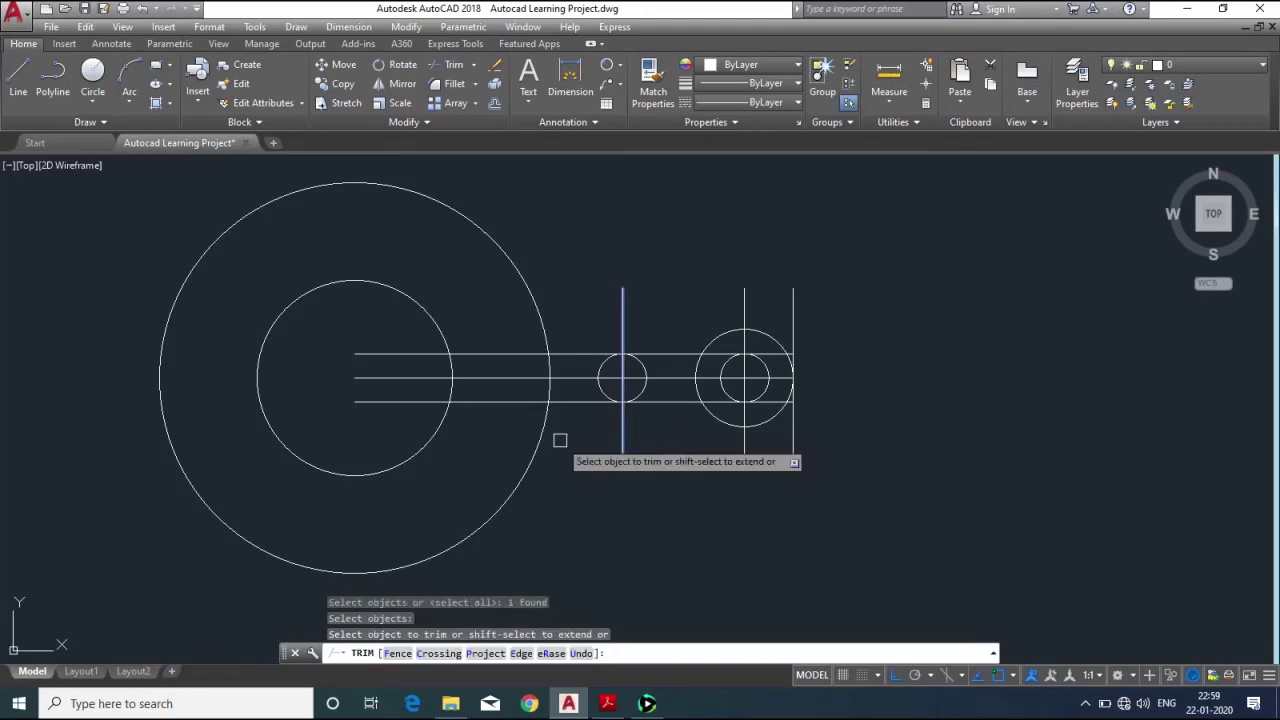
left_click(579, 401)
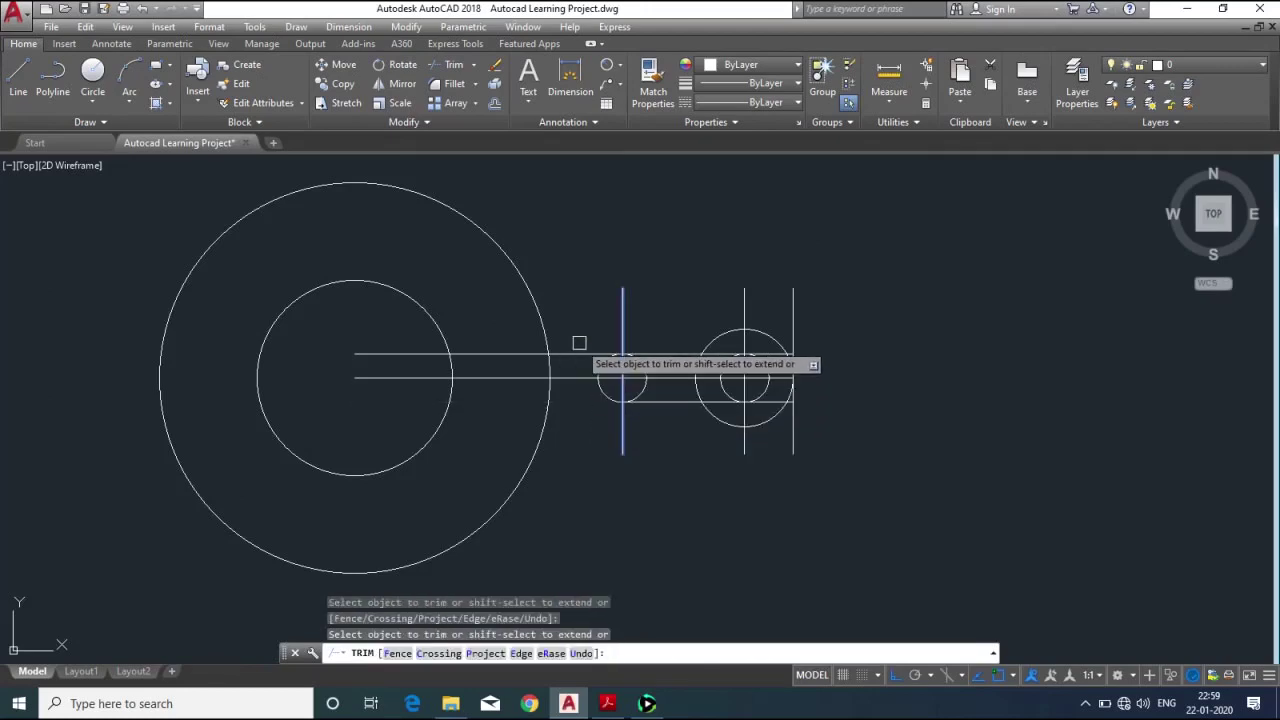
left_click(580, 353)
scroll(645, 376, "up", 3)
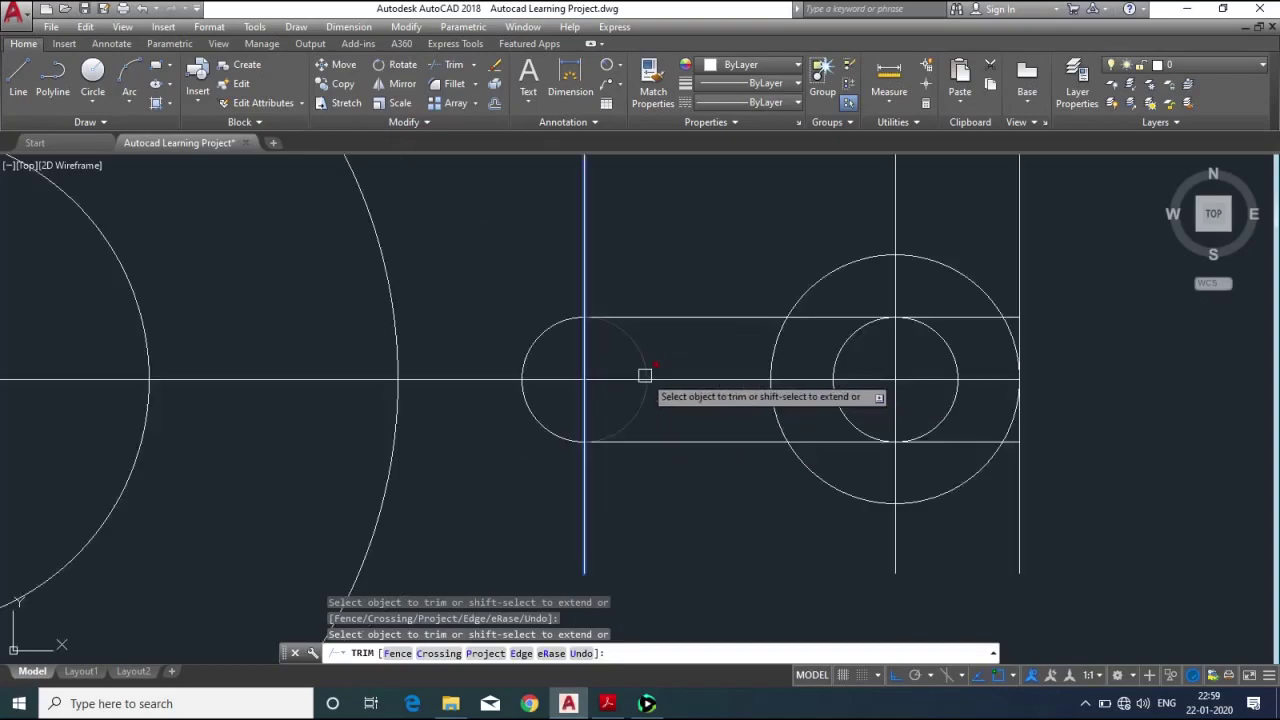
scroll(645, 376, "up", 2)
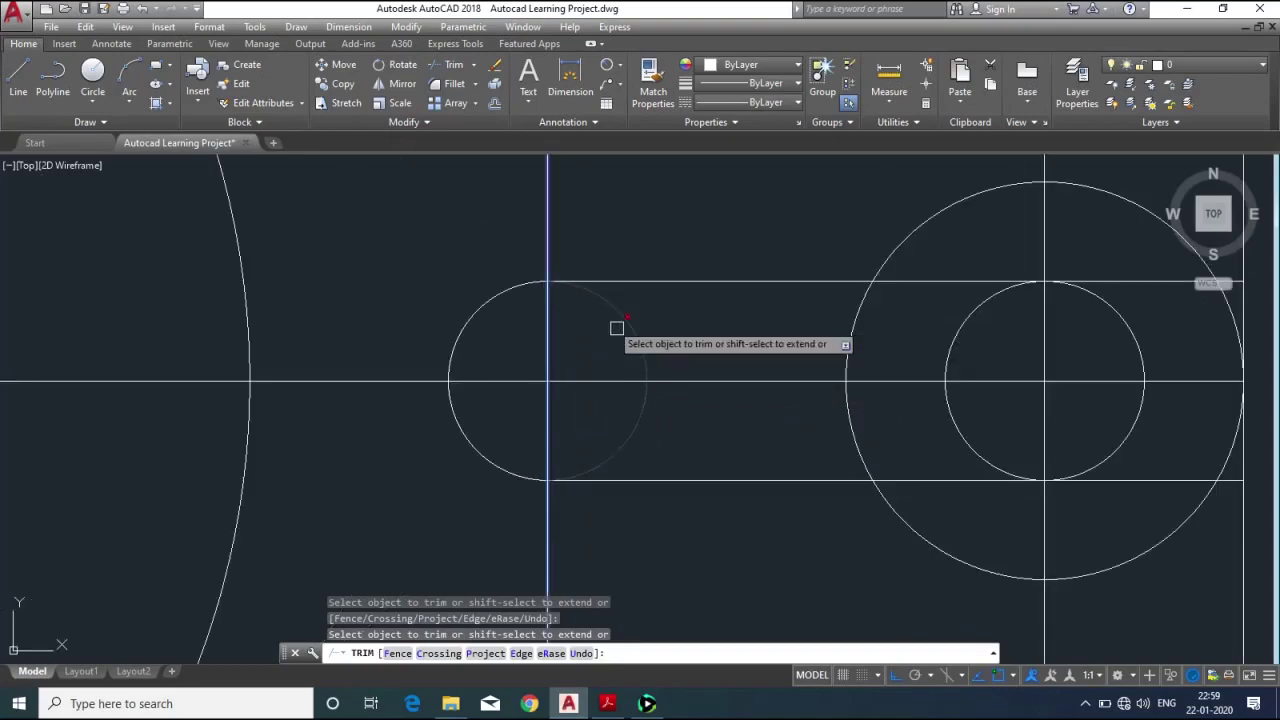
left_click(631, 434)
scroll(651, 420, "down", 2)
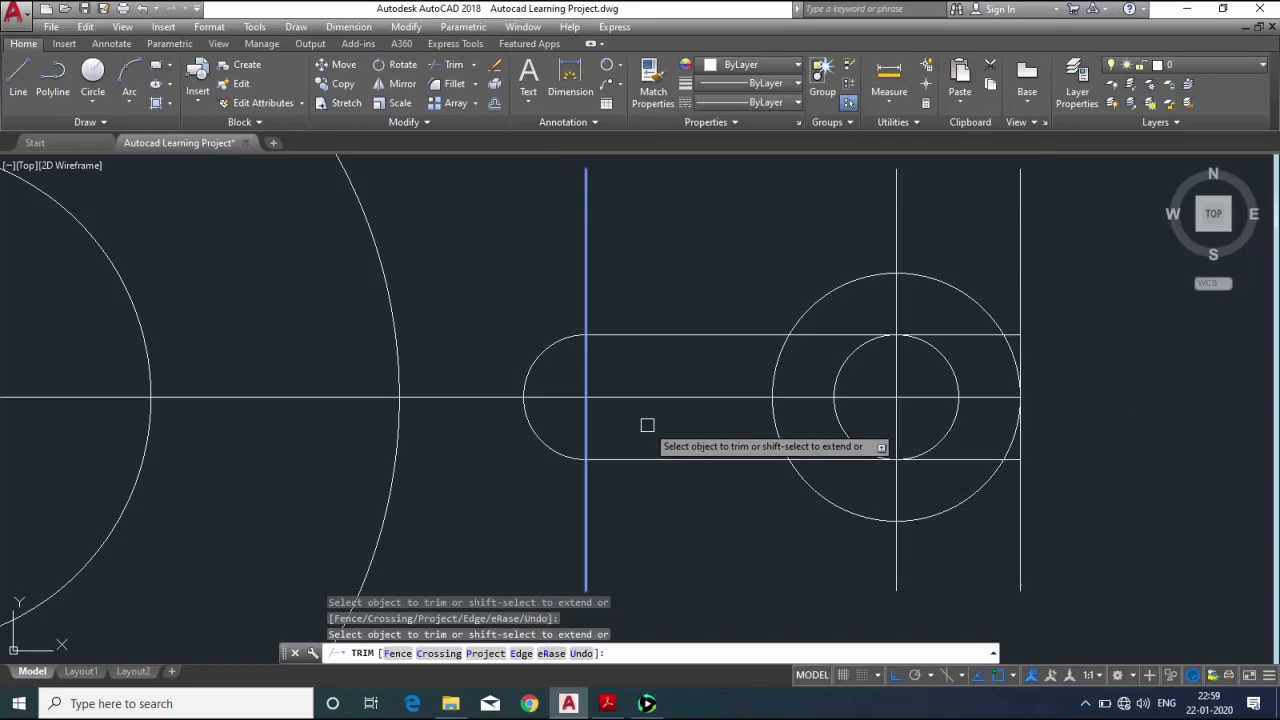
key("Return")
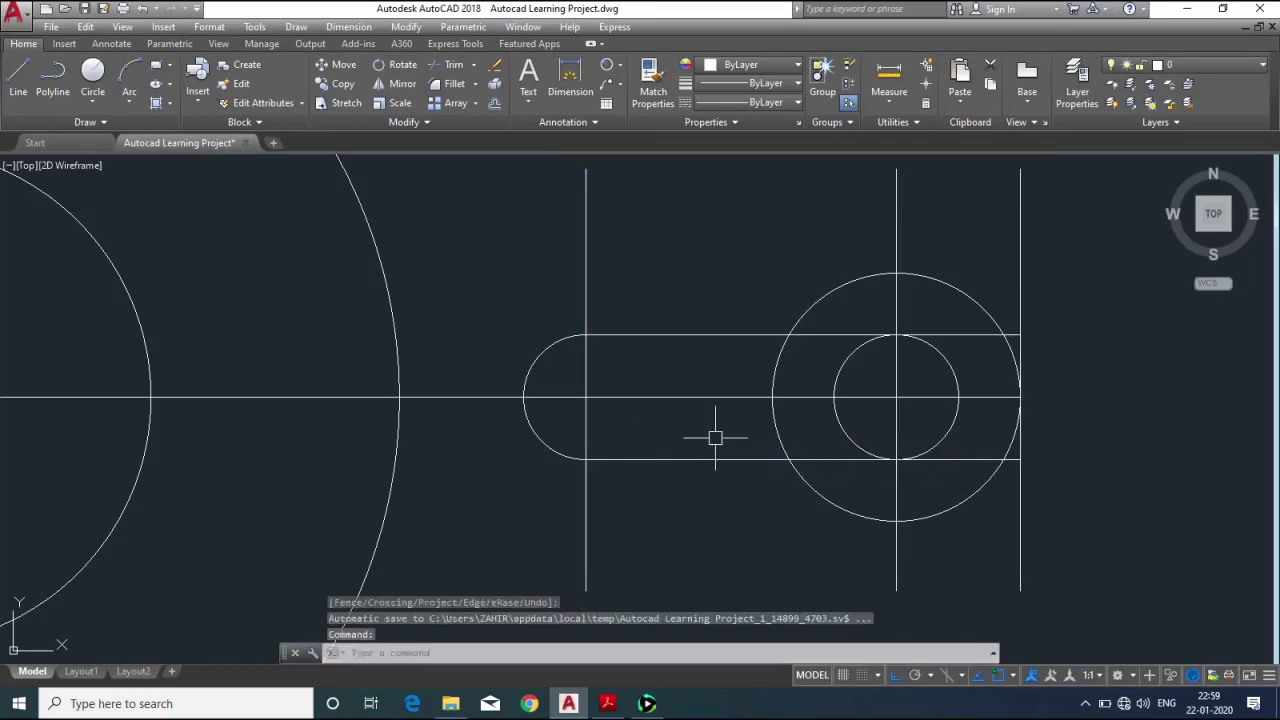
Trim the top and bottom slot lines at the right circles' vertical centre line.
type("tr")
key("Return")
left_click(880, 397)
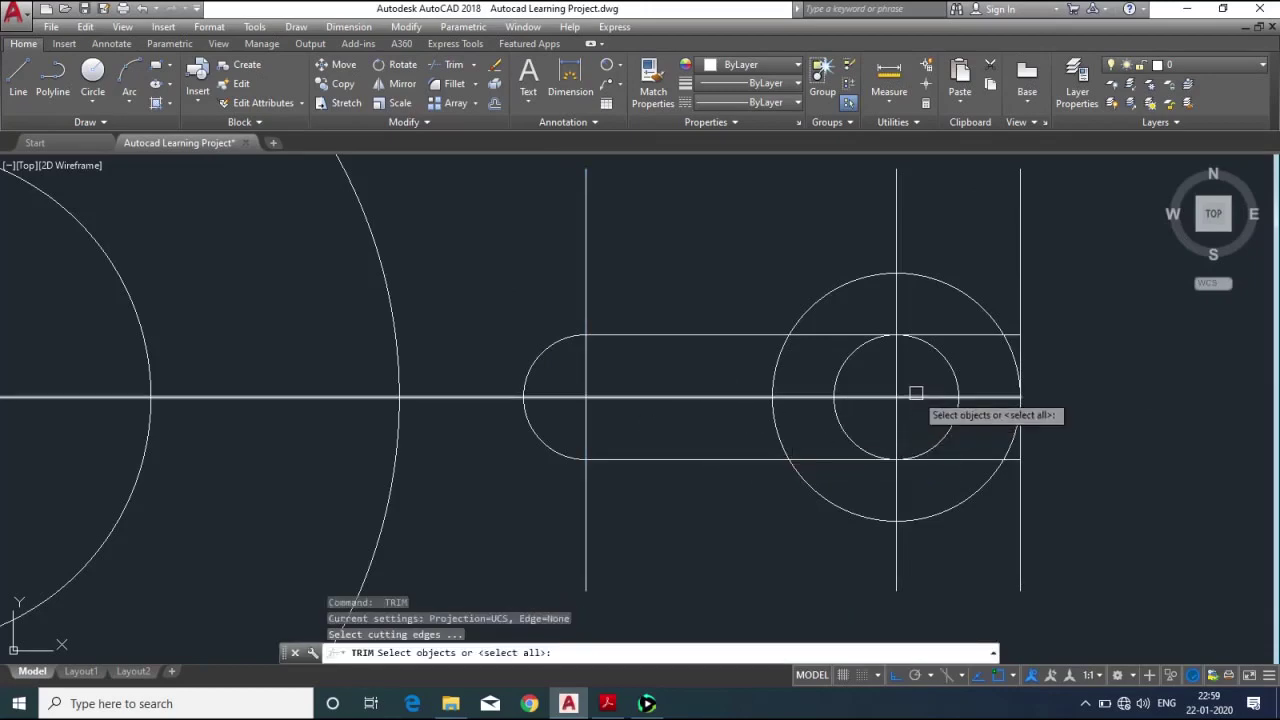
left_click(895, 251)
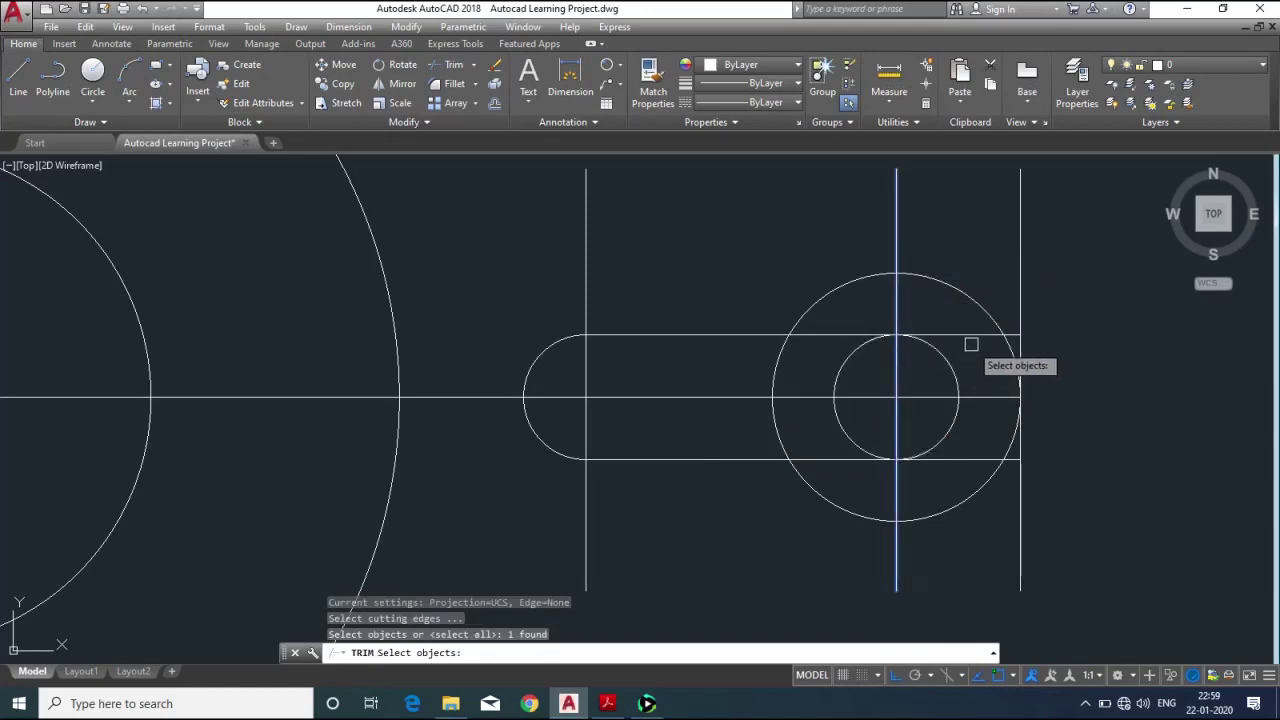
key("Return")
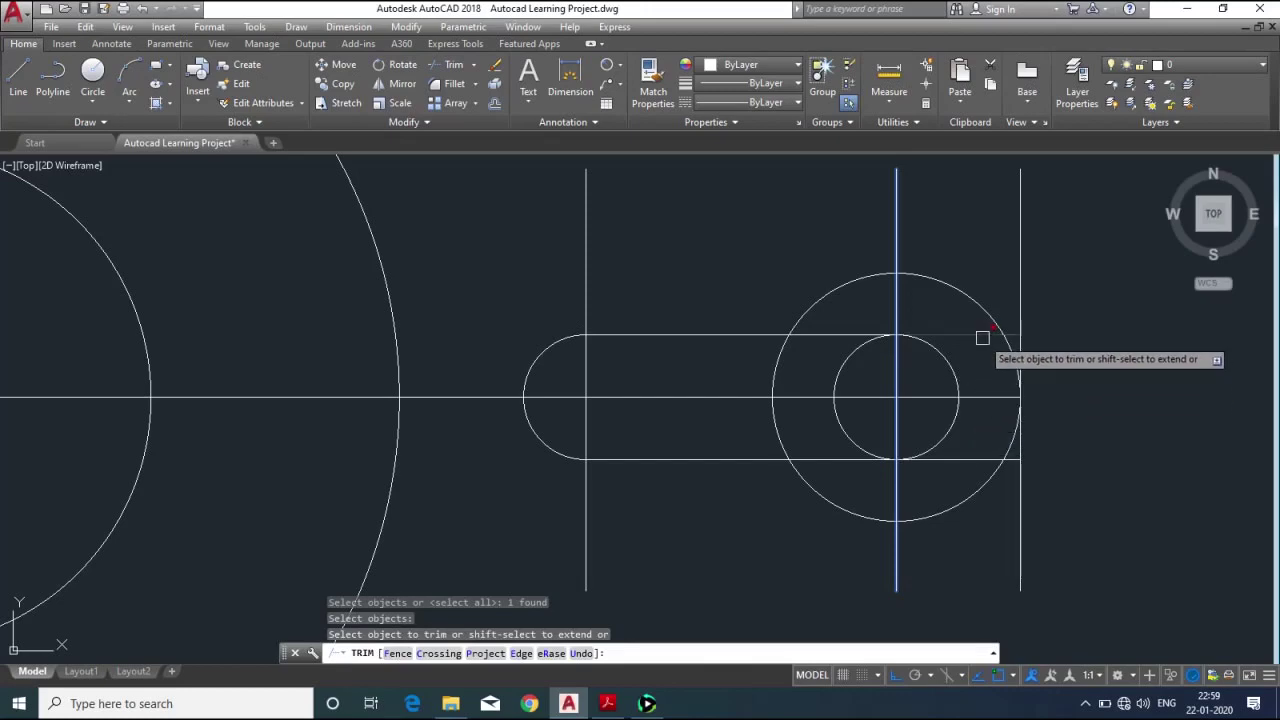
left_click(983, 336)
left_click(990, 456)
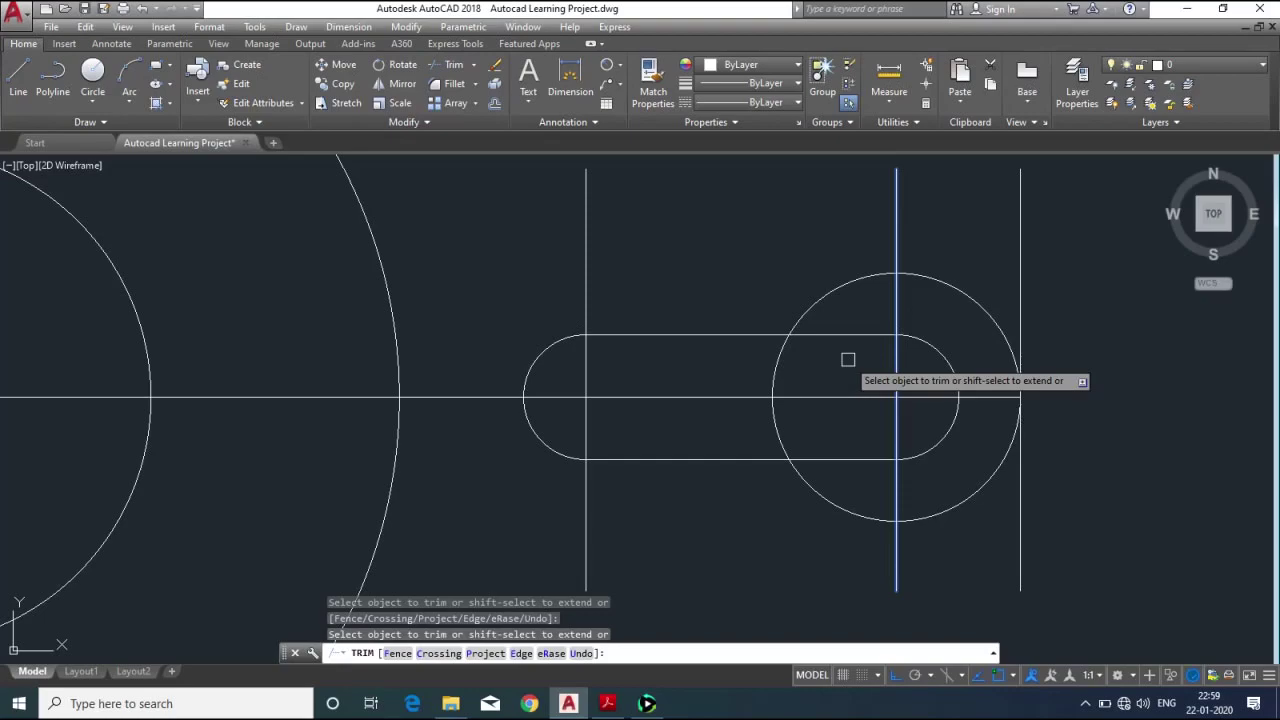
key("Return")
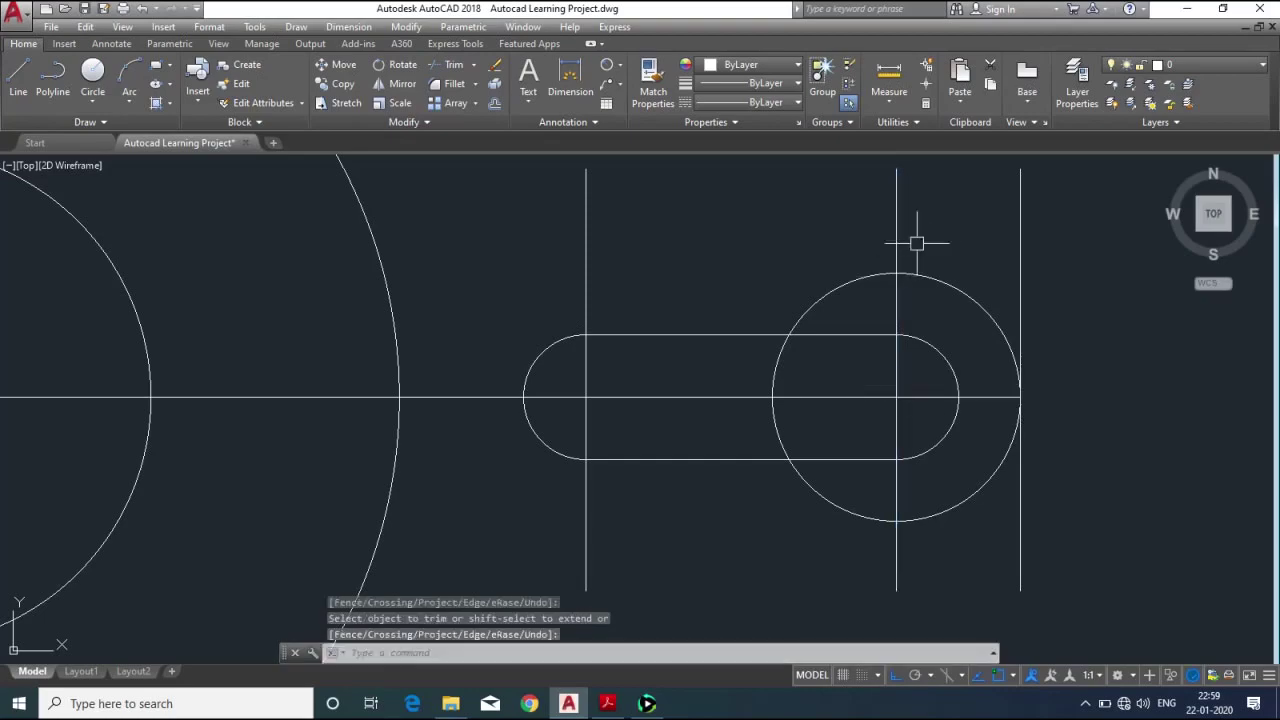
scroll(880, 303, "down", 3)
Select the construction lines and run a trim that ends without cutting anything.
left_click(886, 265)
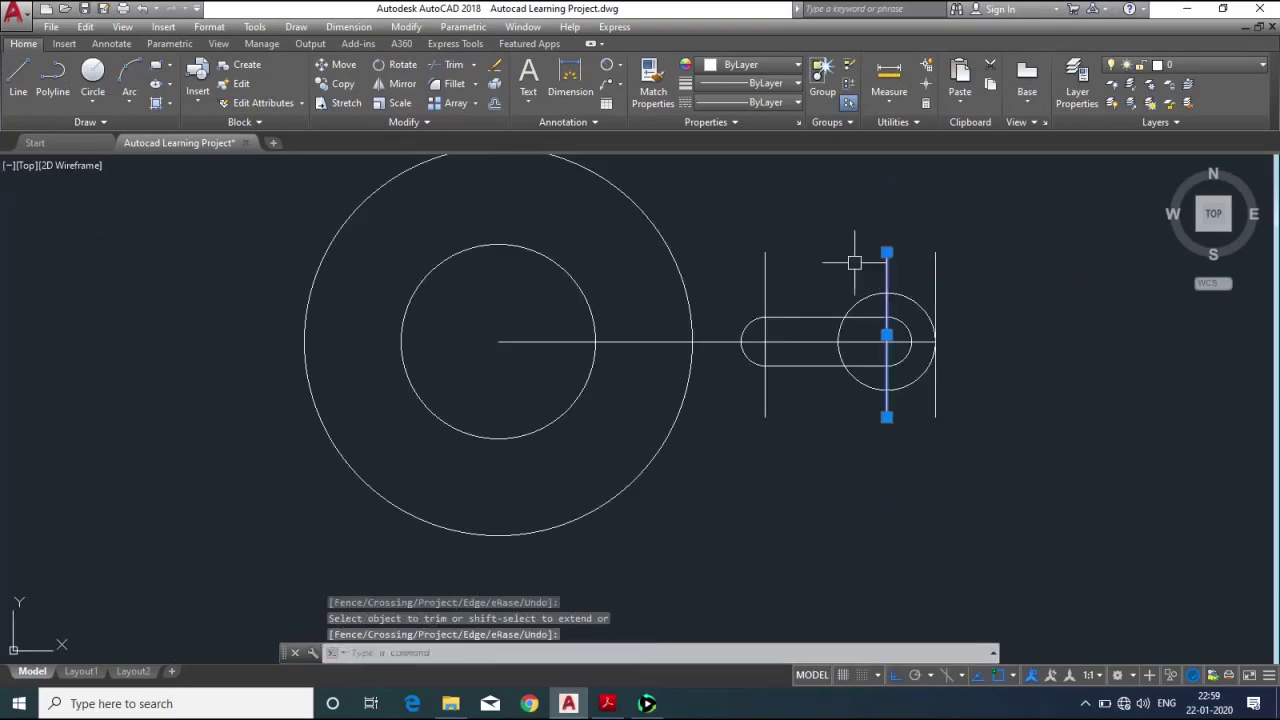
left_click(851, 263)
left_click(768, 264)
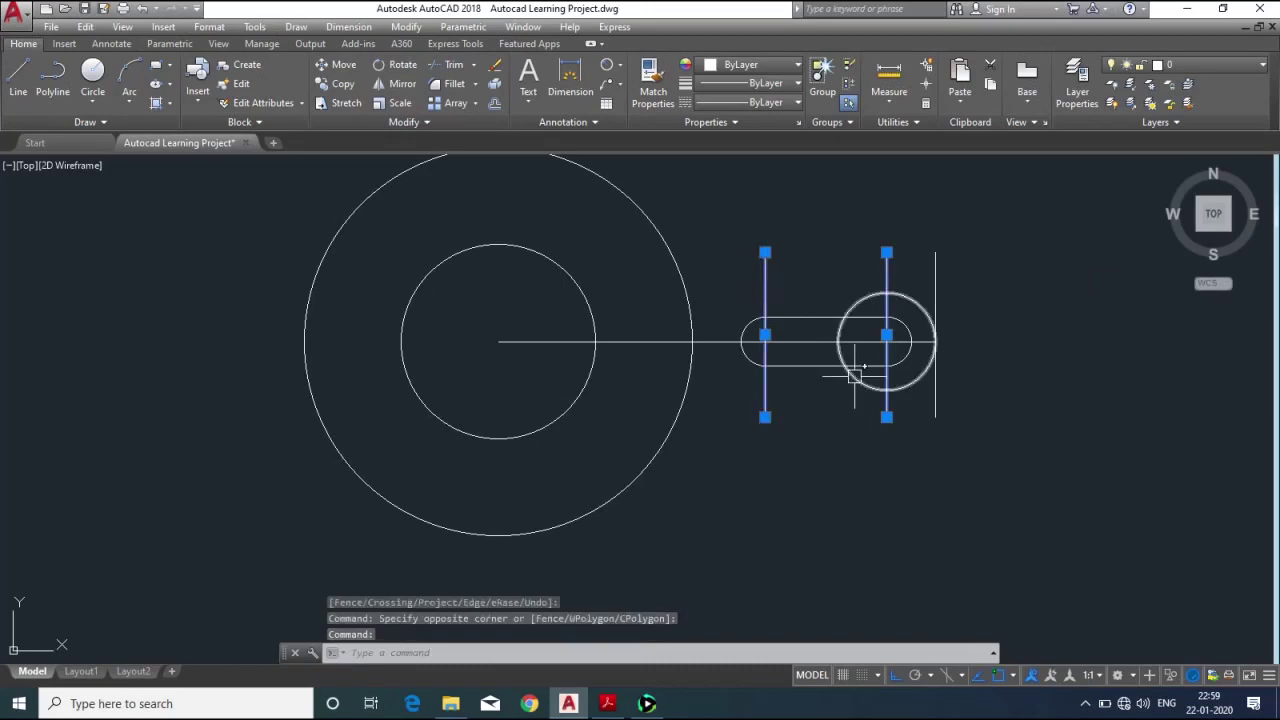
left_click(792, 342)
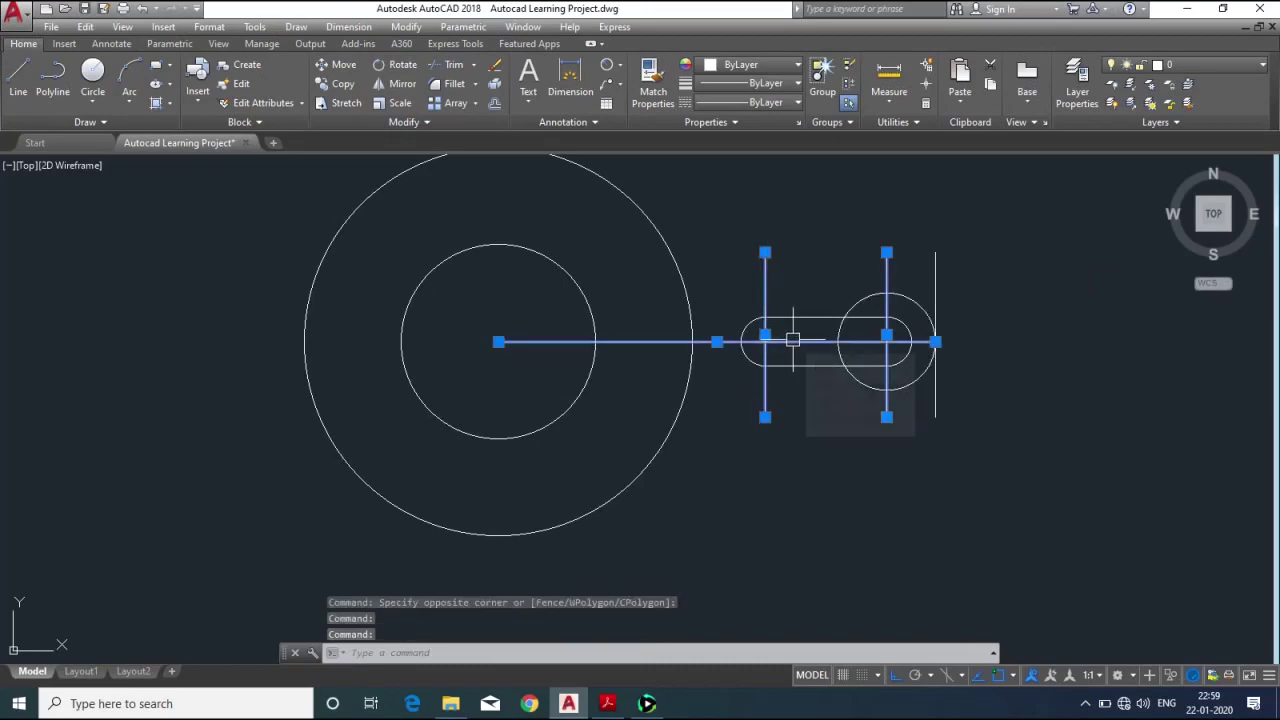
type("tr")
key("Return")
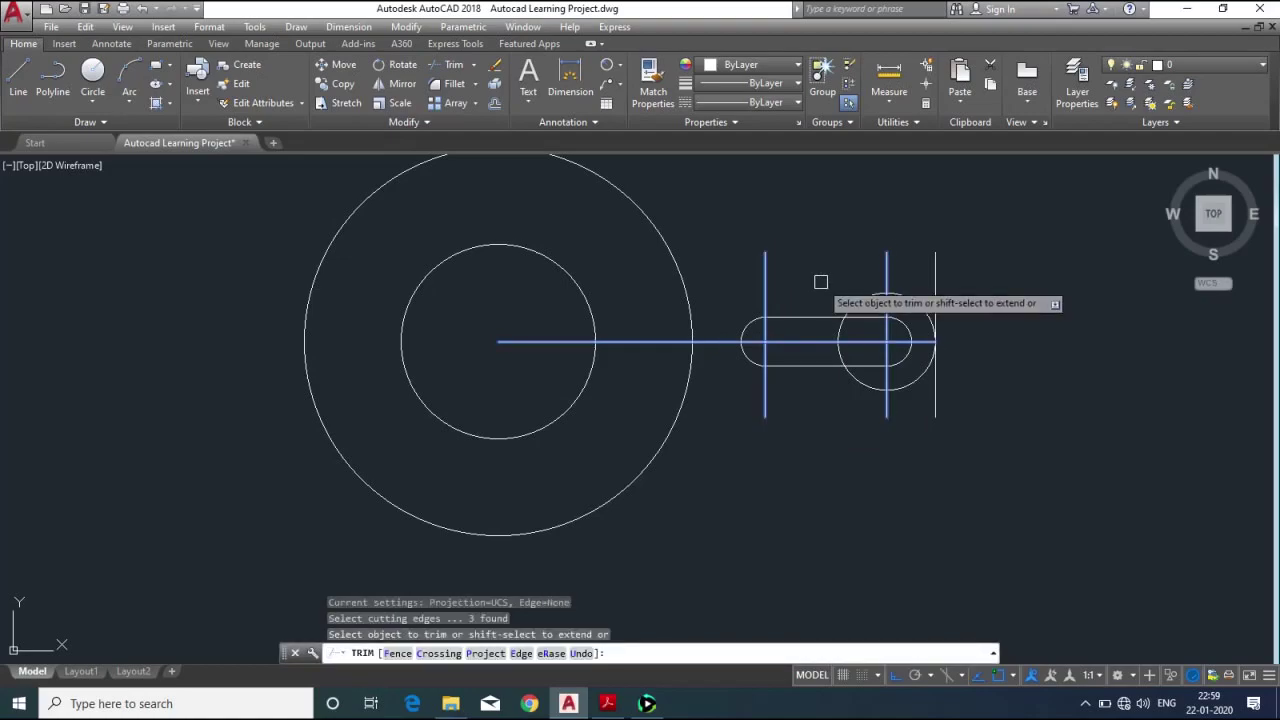
key("Return")
scroll(937, 257, "up", 4)
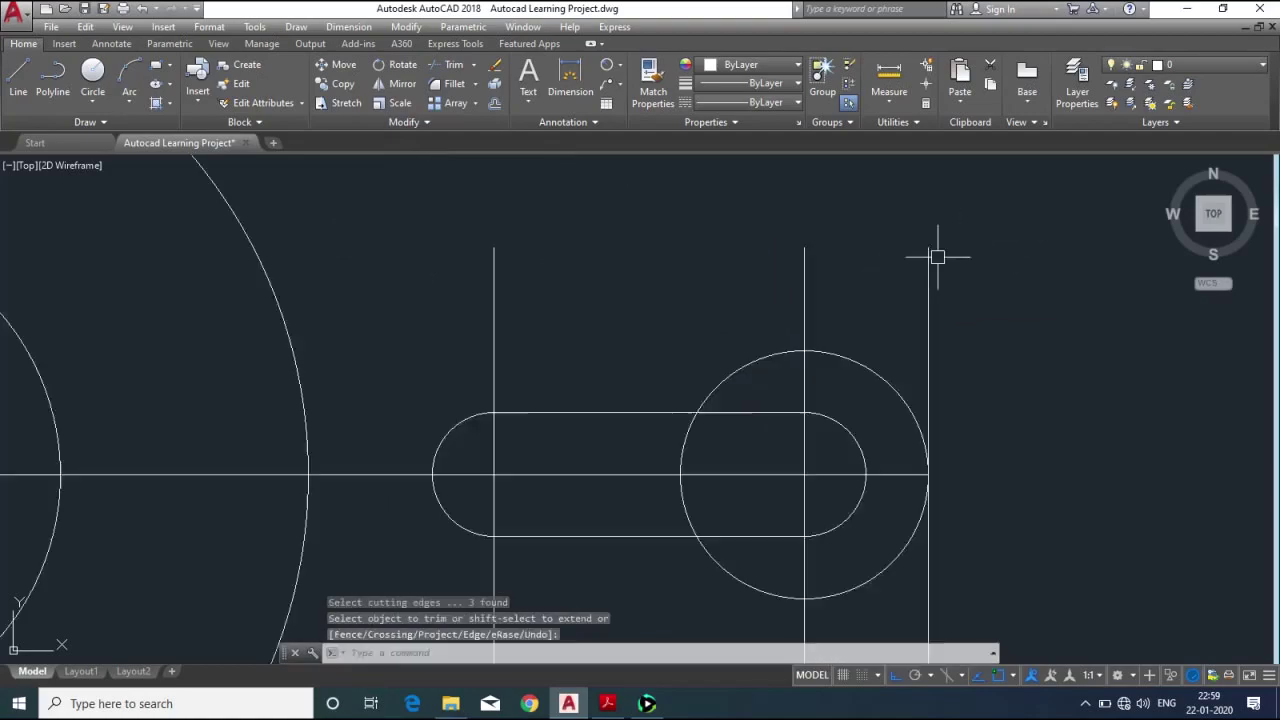
scroll(937, 257, "up", 2)
Window-select the three vertical lines and the horizontal centre line and erase them.
left_click(946, 260)
left_click(173, 260)
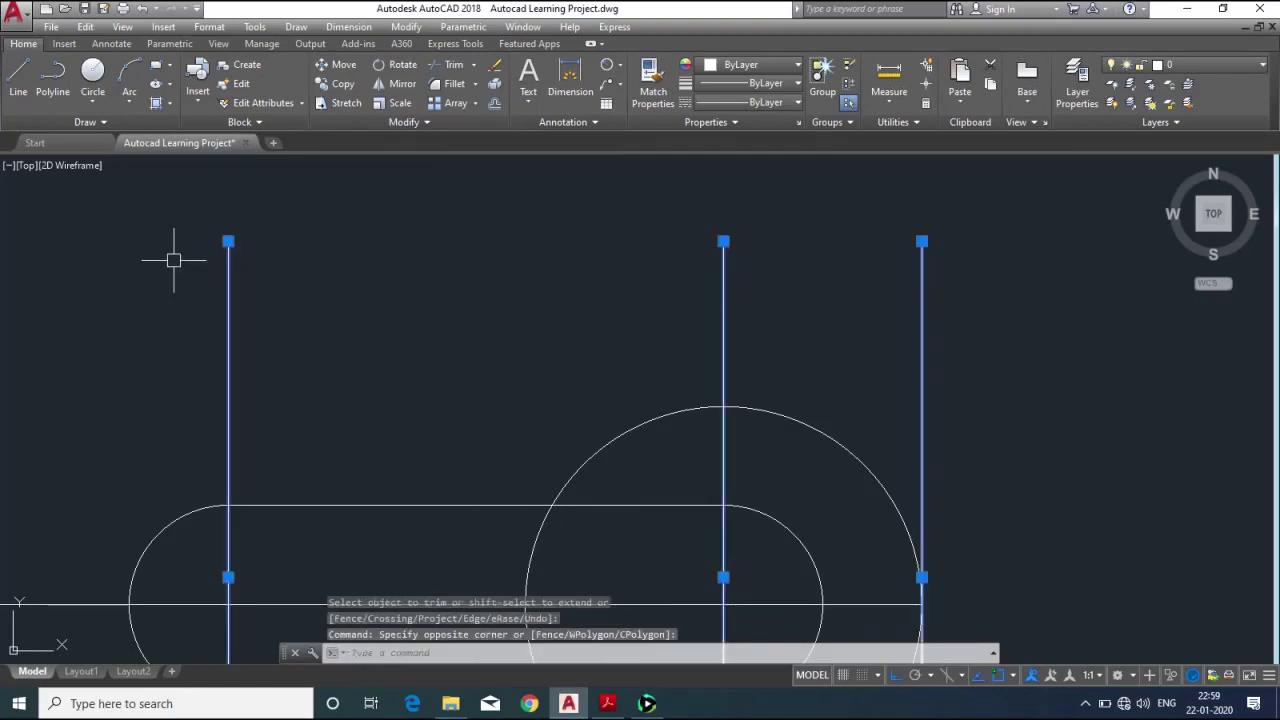
scroll(575, 265, "down", 5)
scroll(514, 379, "up", 4)
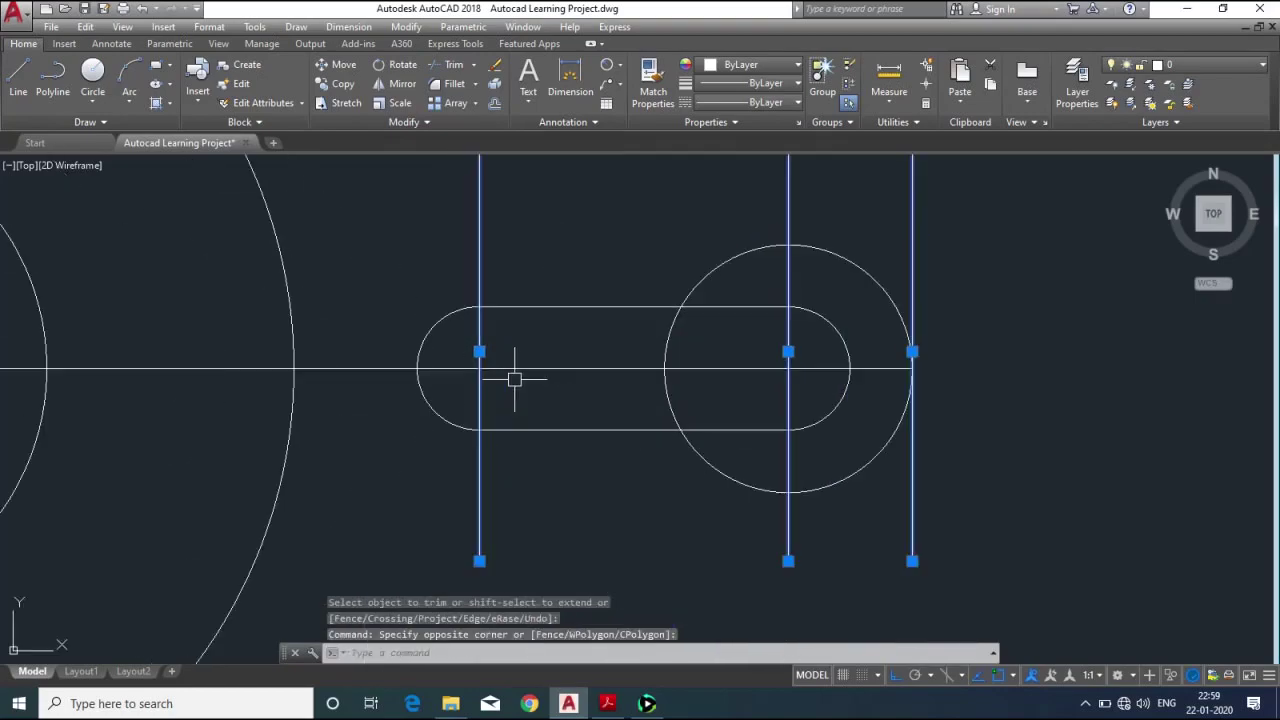
left_click(580, 378)
left_click(547, 337)
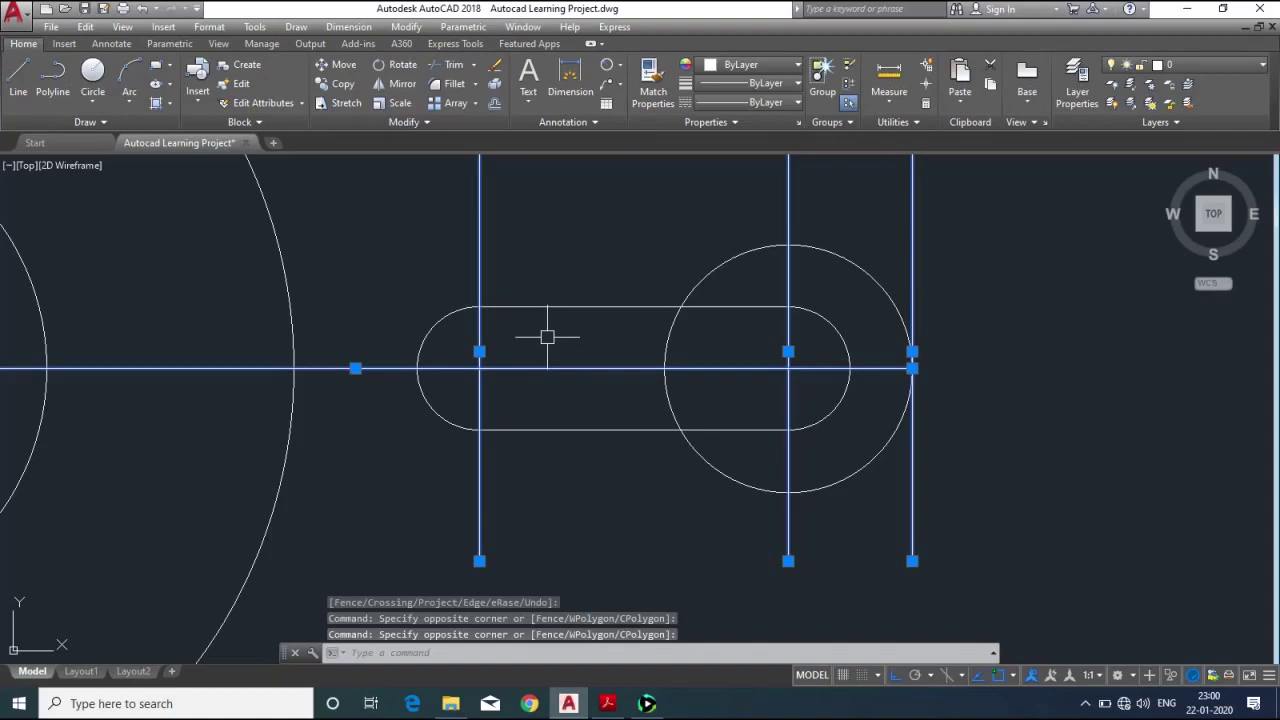
type("e")
key("Return")
scroll(834, 354, "down", 2)
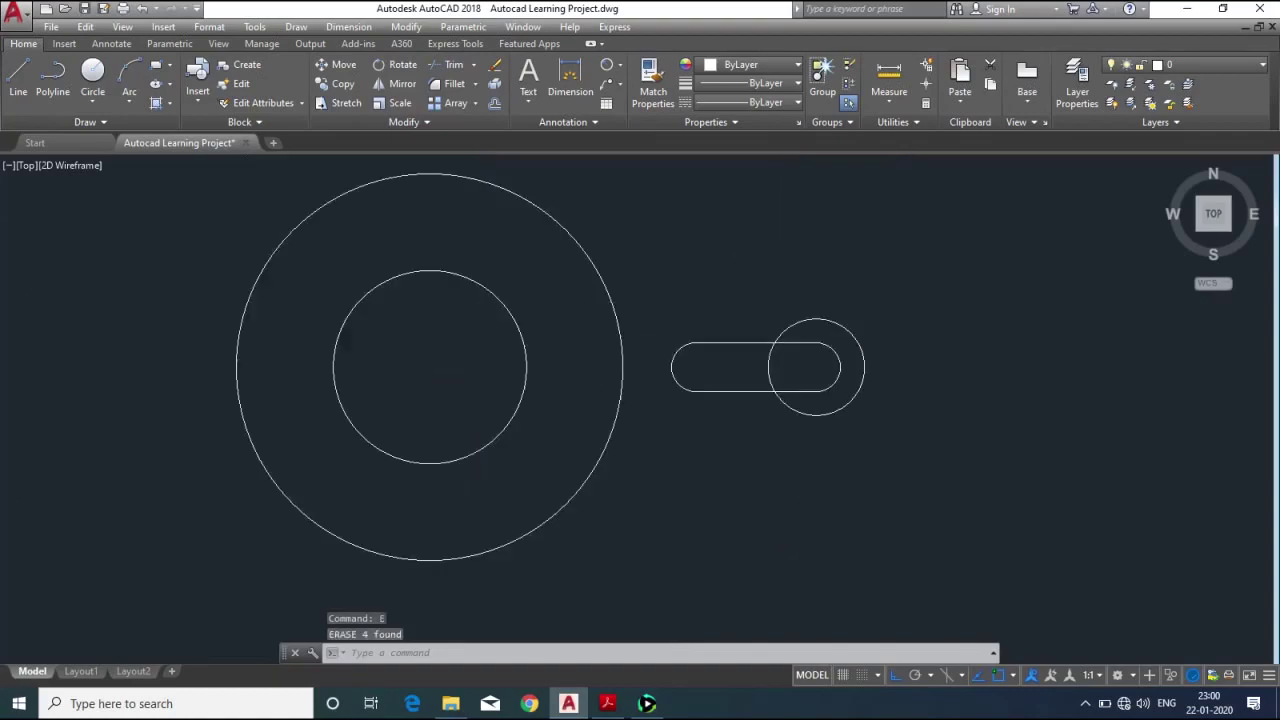
scroll(815, 361, "down", 2)
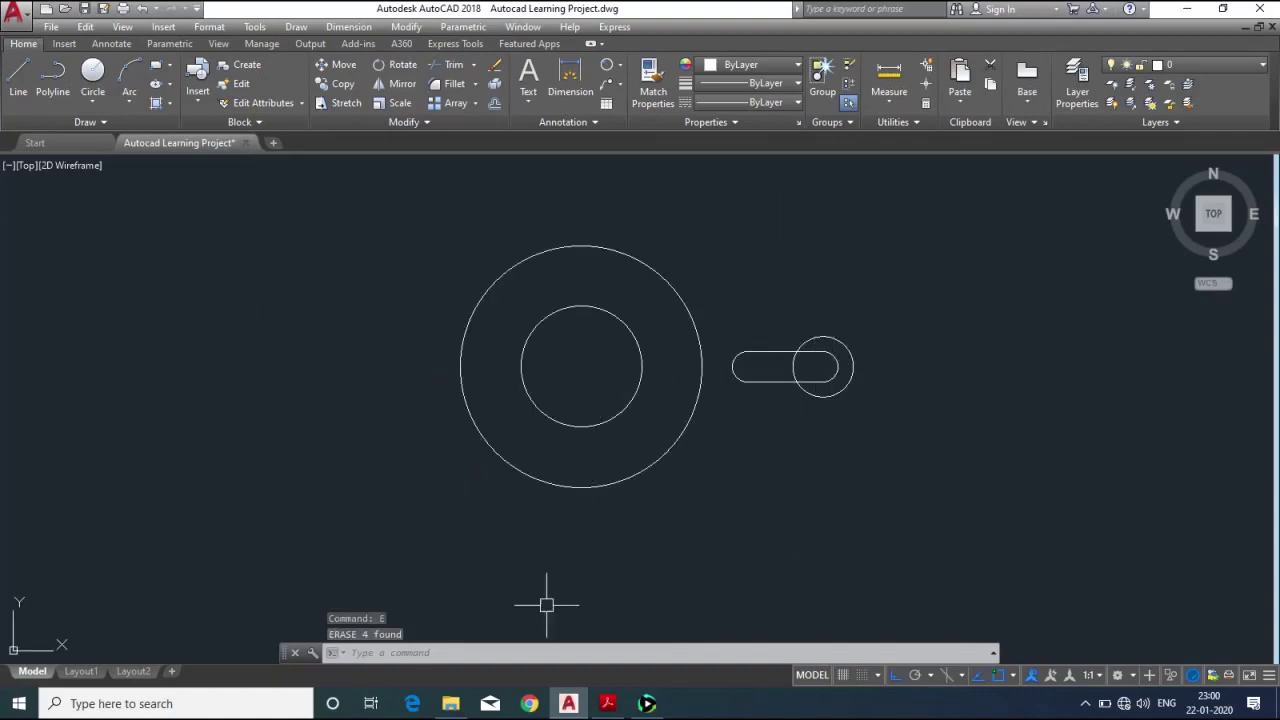
left_click(607, 703)
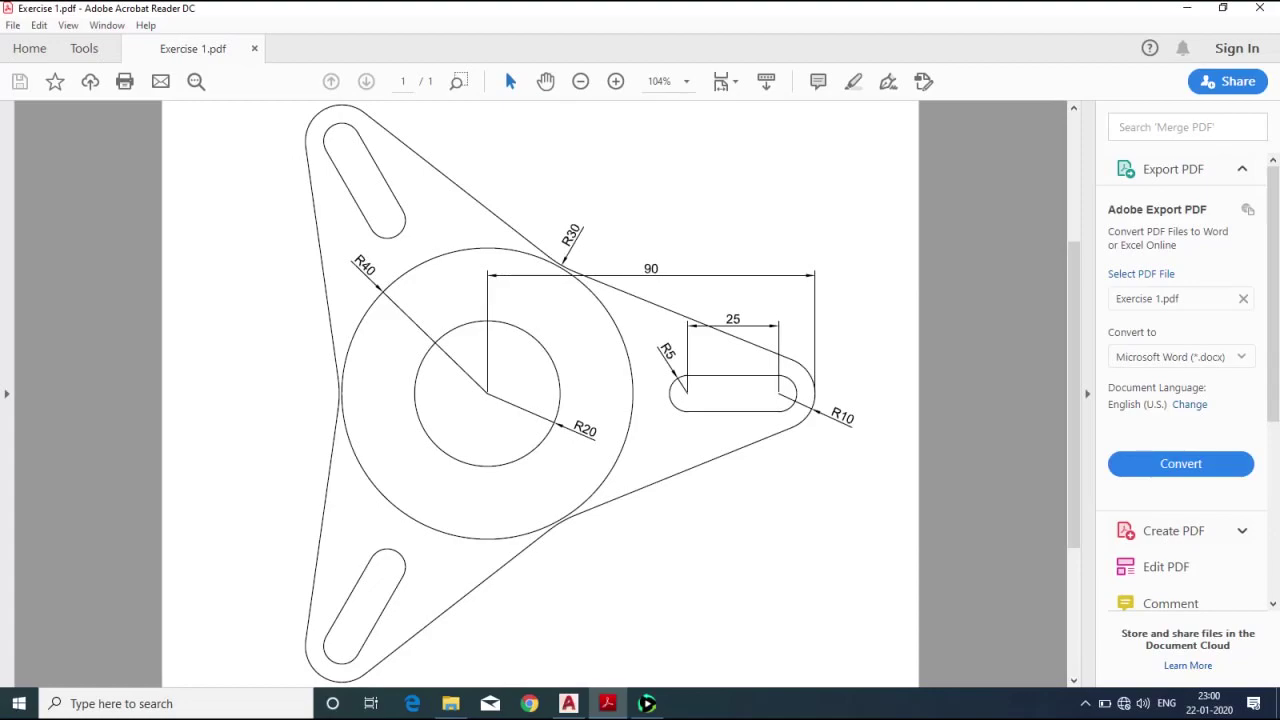
left_click(568, 703)
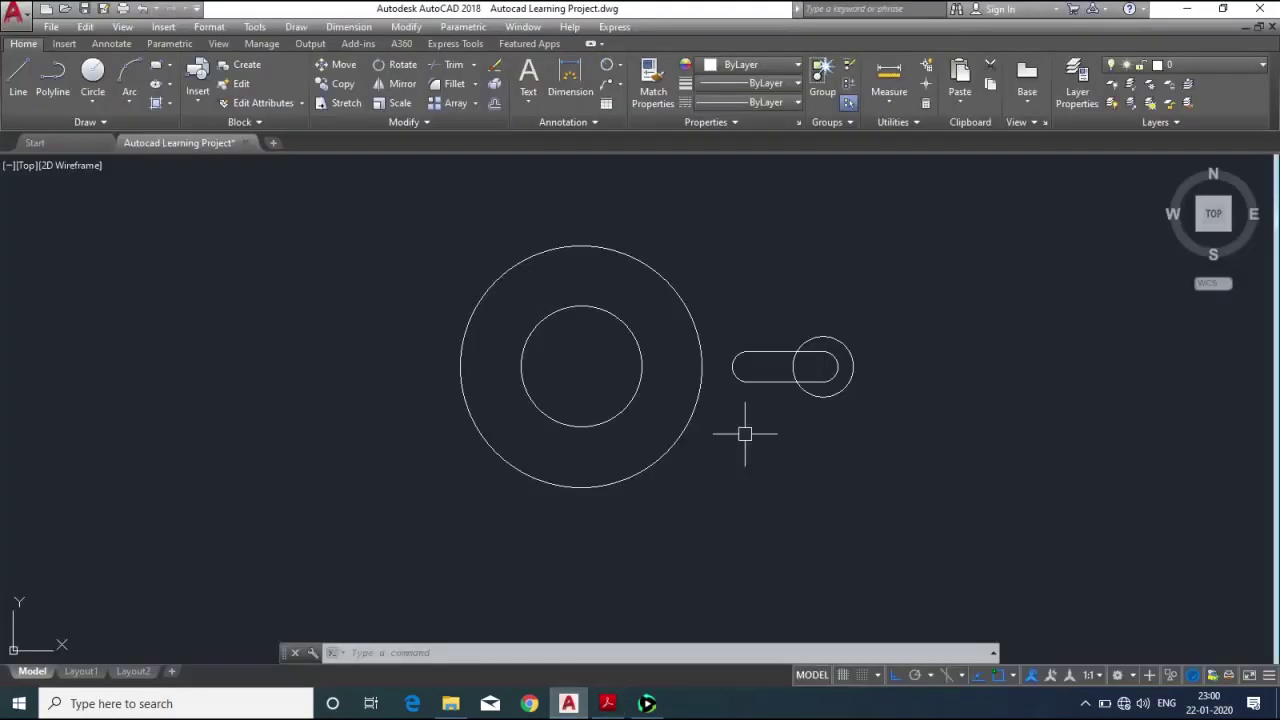
Draw a line tangent to the large outer circle's underside and the small right circle.
scroll(772, 416, "up", 2)
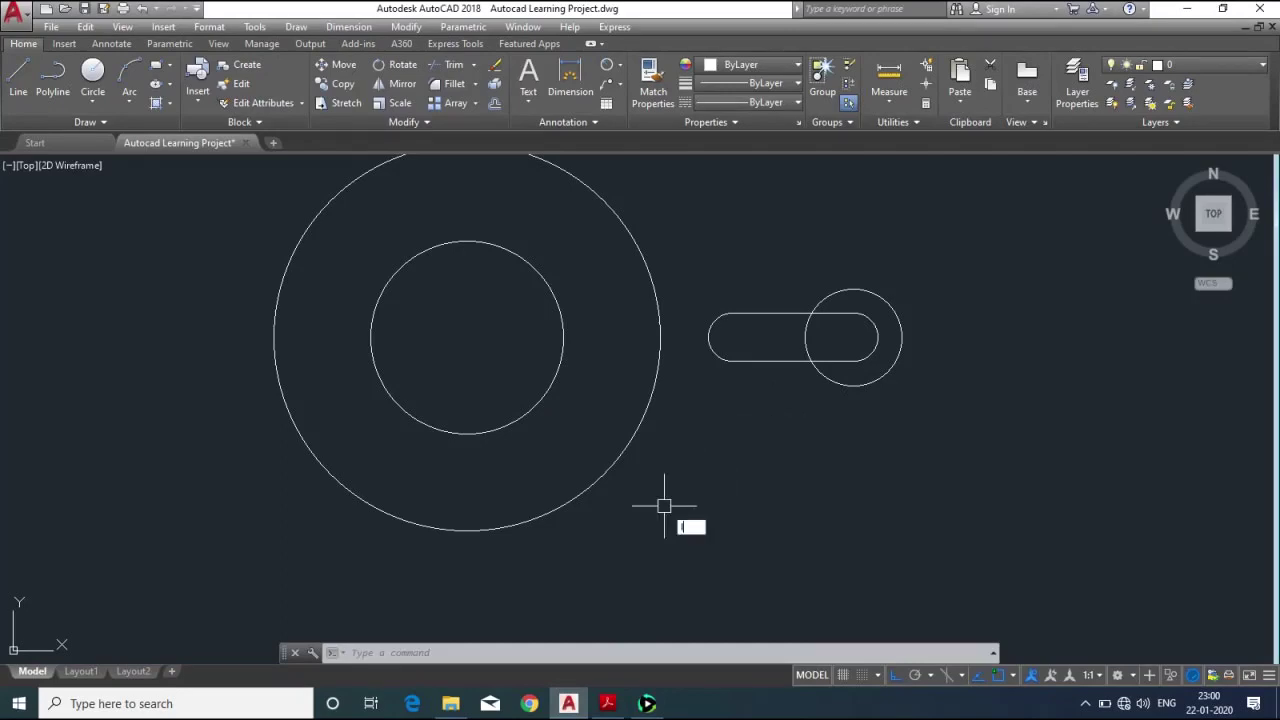
type("L")
key("Return")
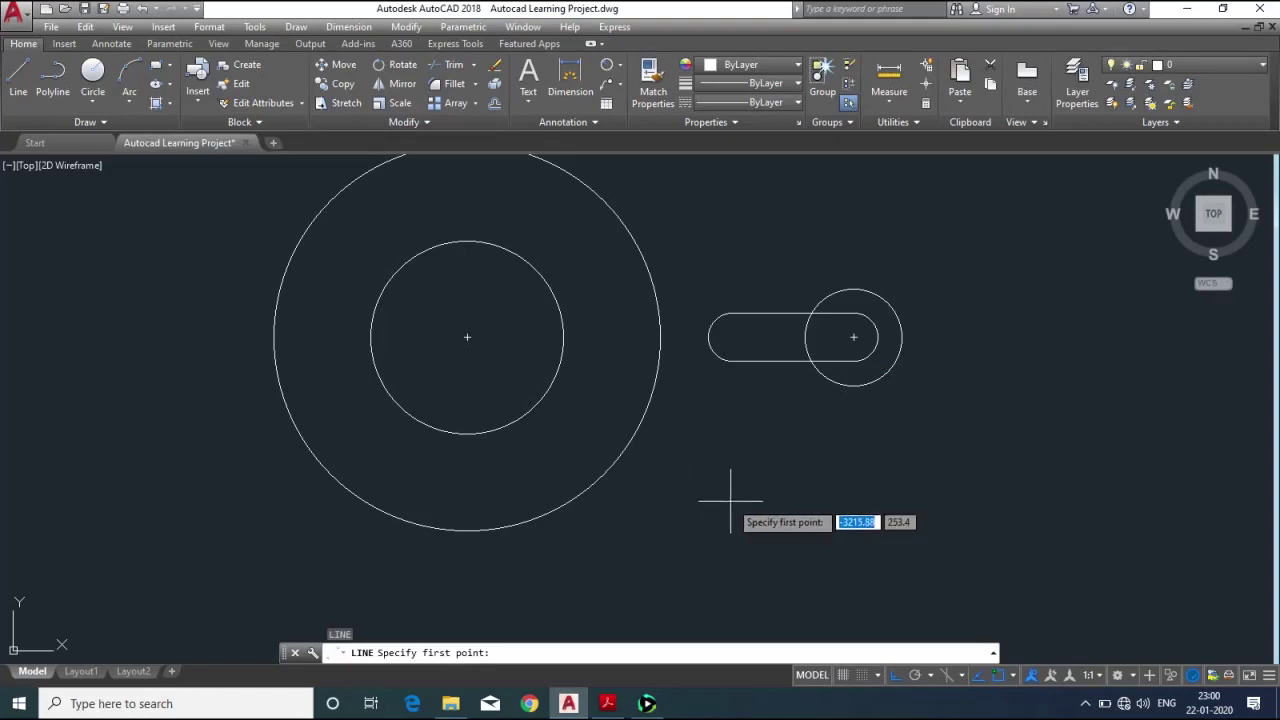
scroll(754, 451, "up", 2)
right_click(754, 451, "shift")
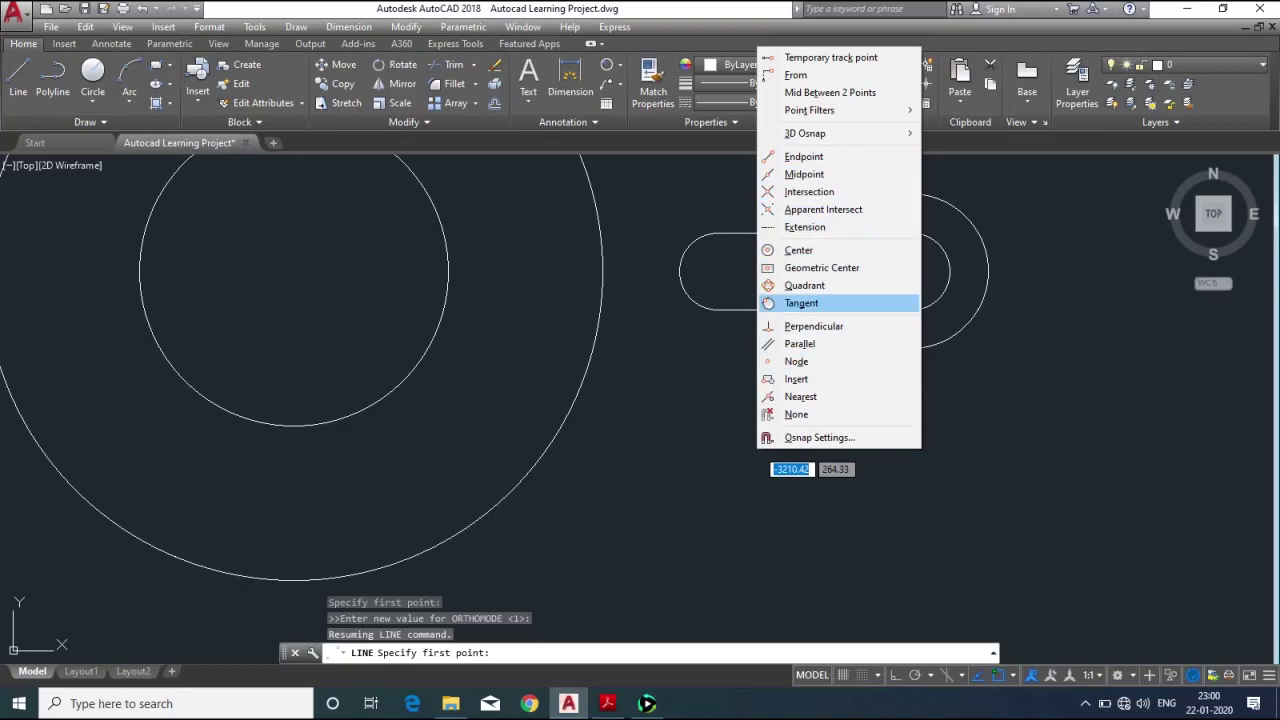
left_click(800, 303)
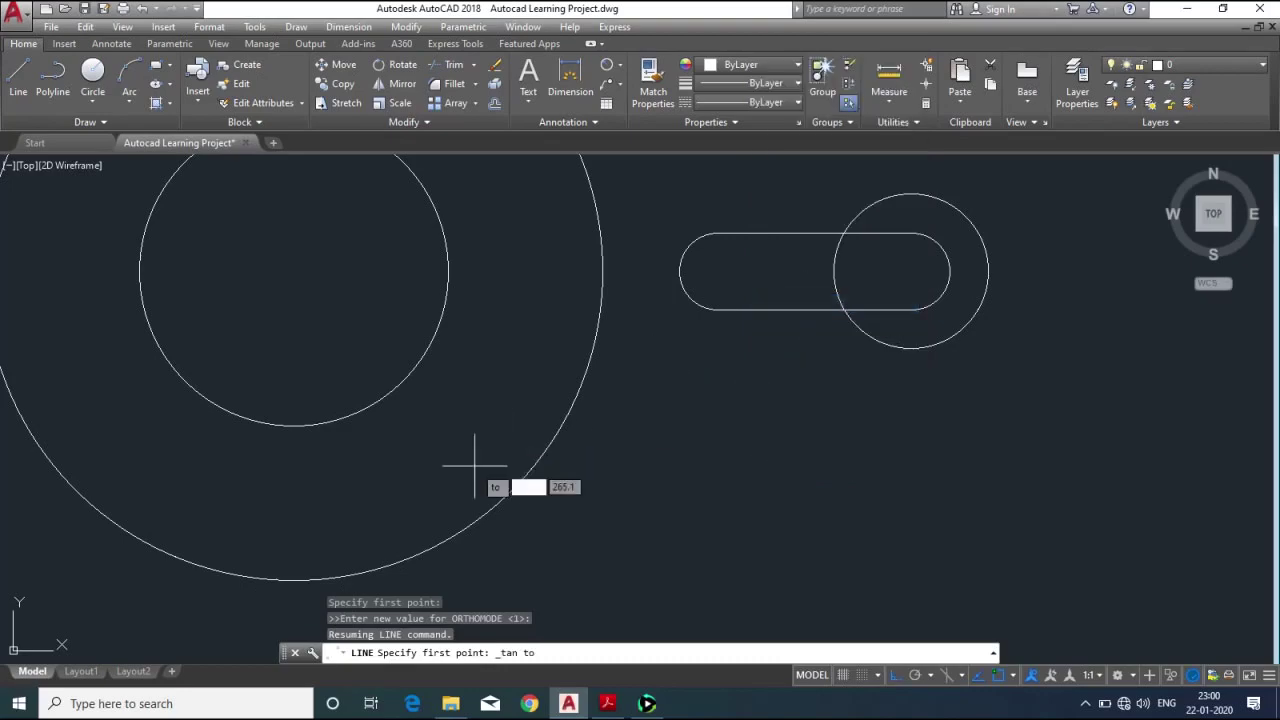
left_click(495, 520)
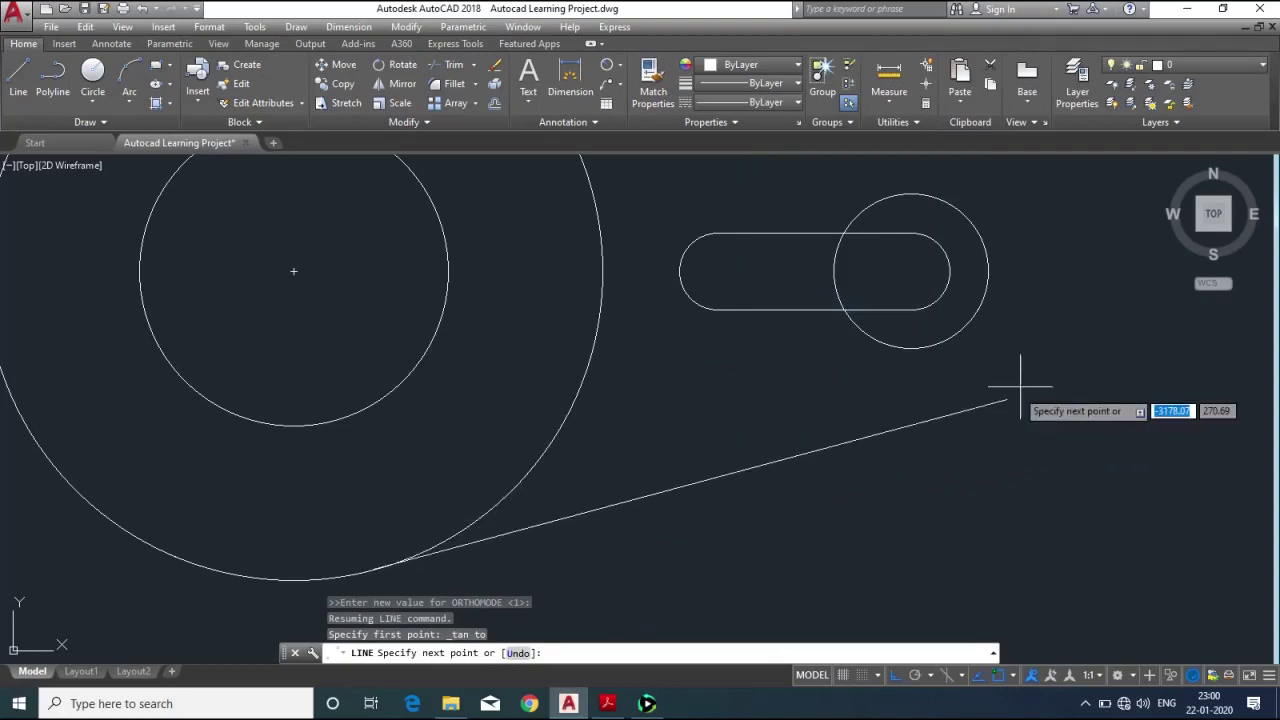
right_click(902, 377, "shift")
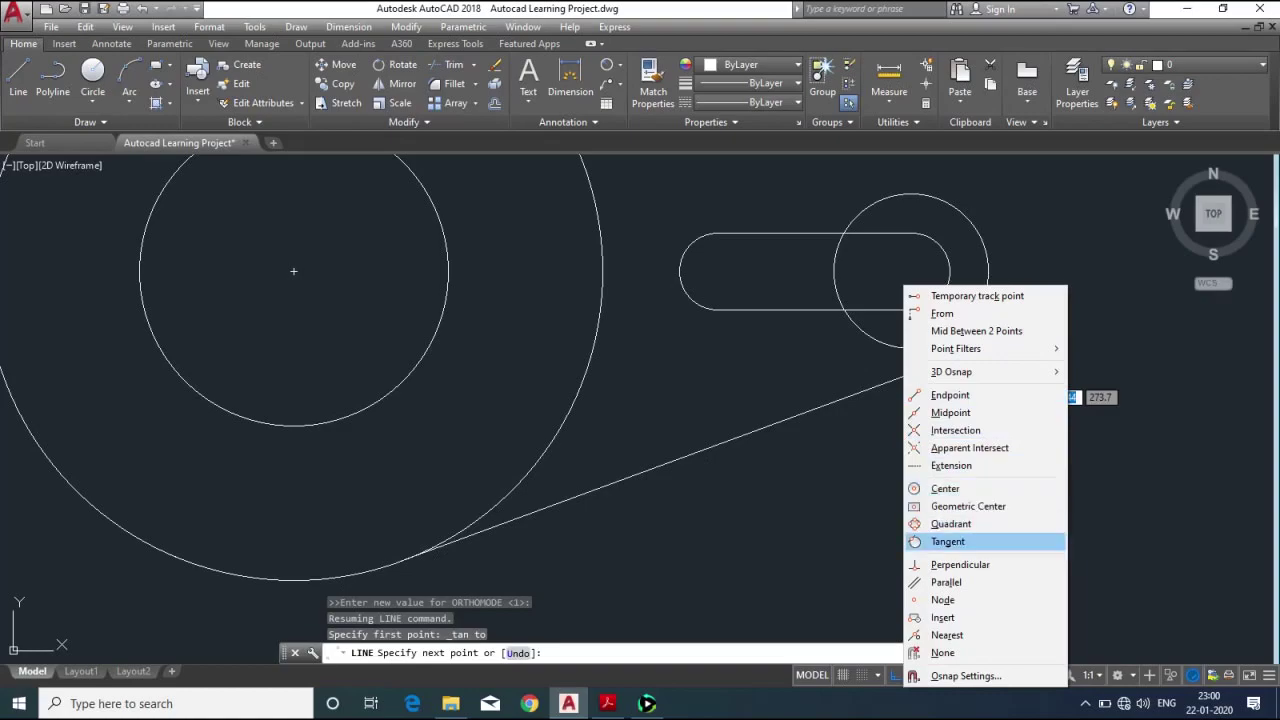
left_click(947, 541)
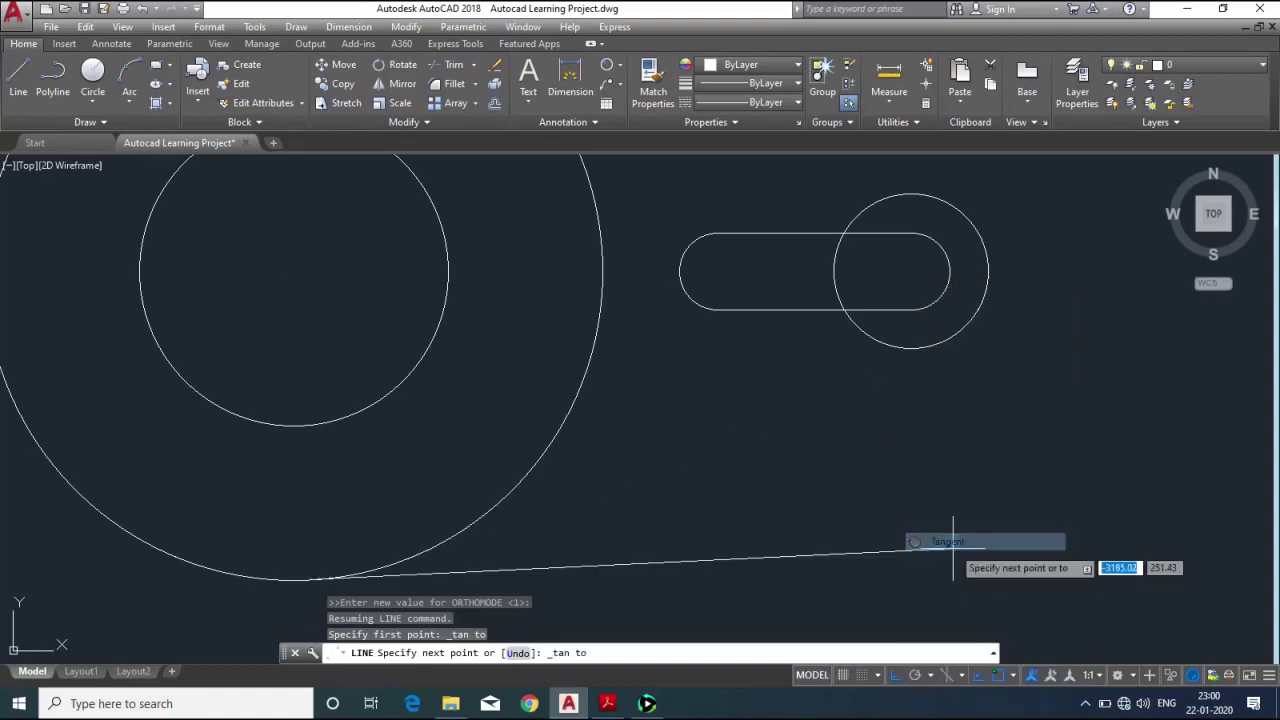
left_click(904, 346)
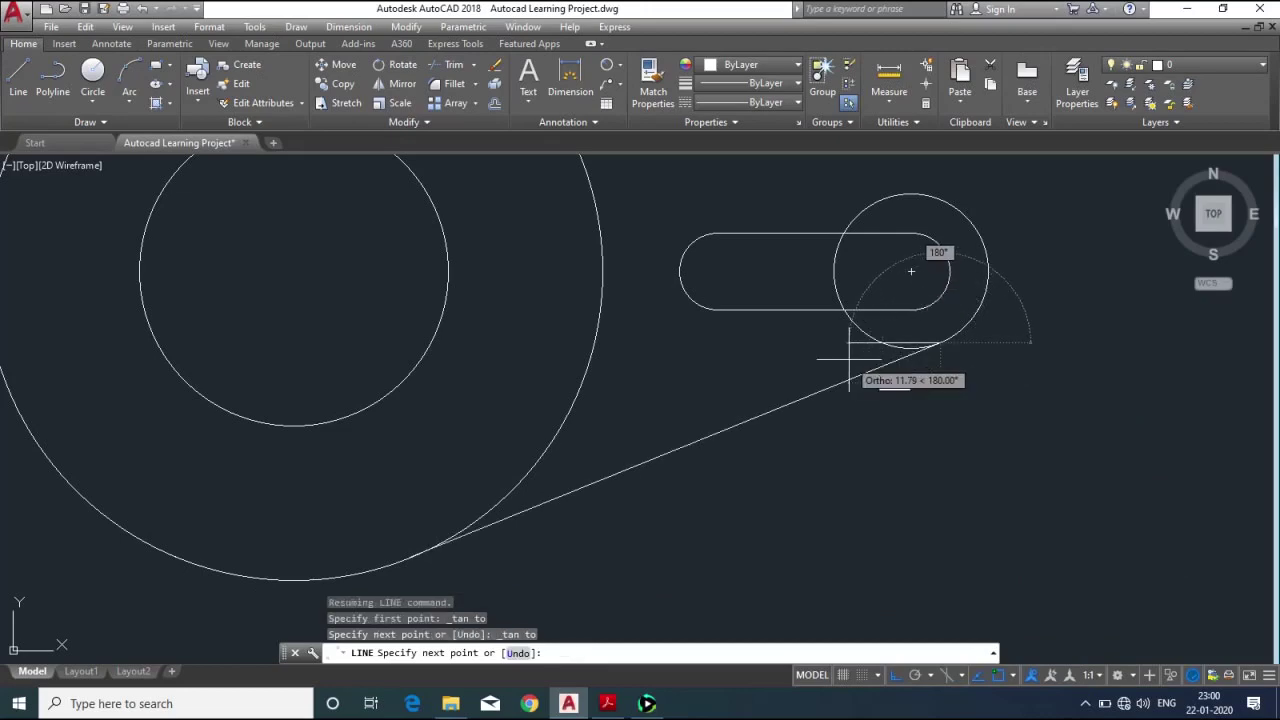
right_click(1092, 376)
left_click(1134, 403)
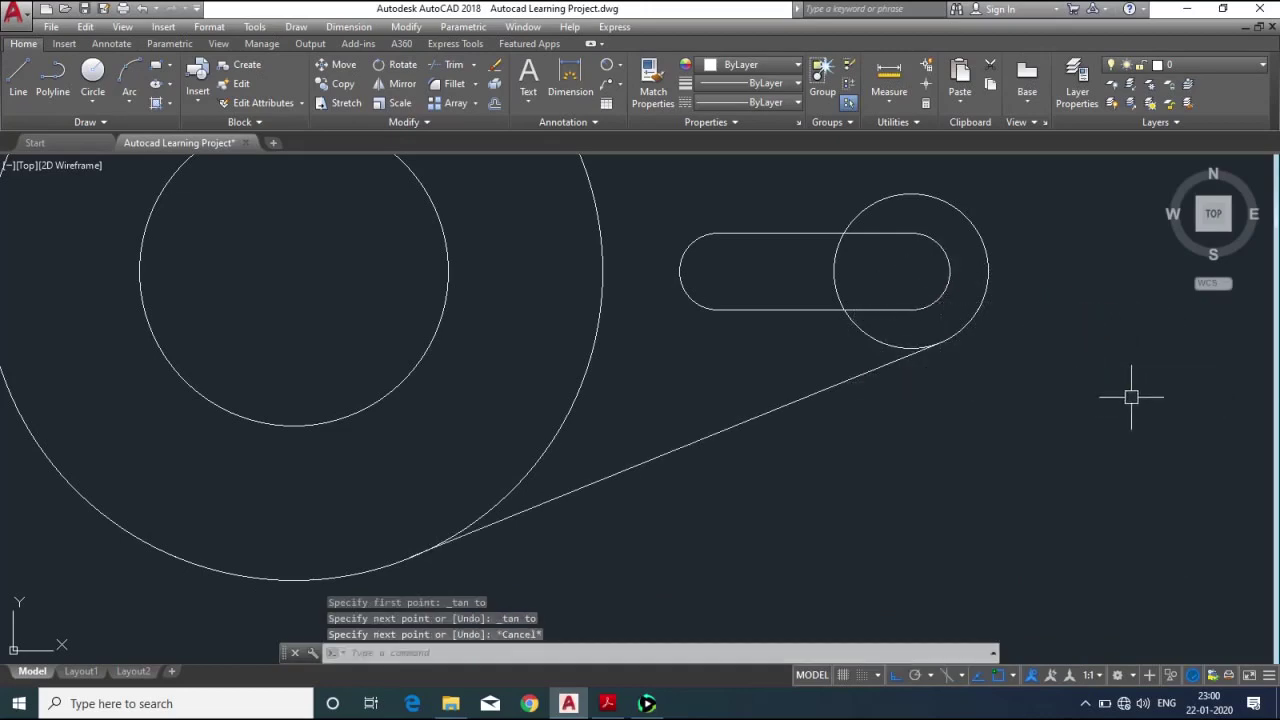
scroll(1022, 352, "down", 4)
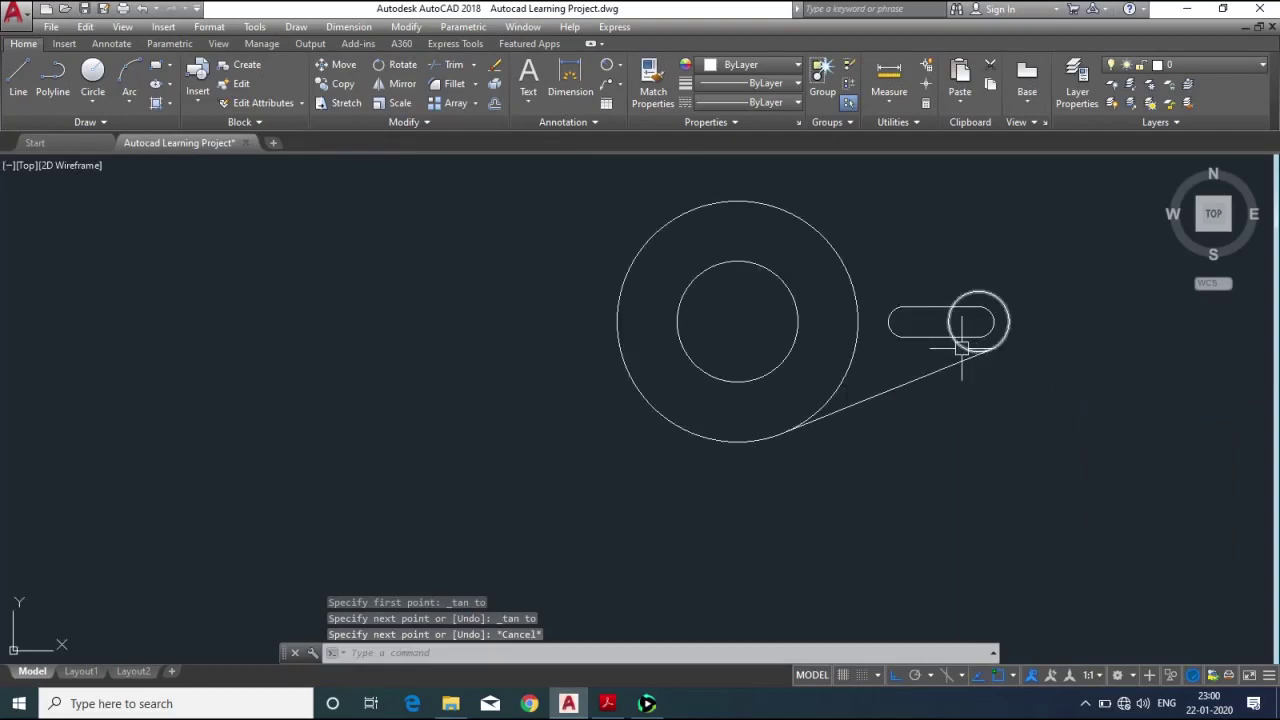
Draw a line tangent to the top of the large circle and the small circle's top.
scroll(960, 348, "up", 2)
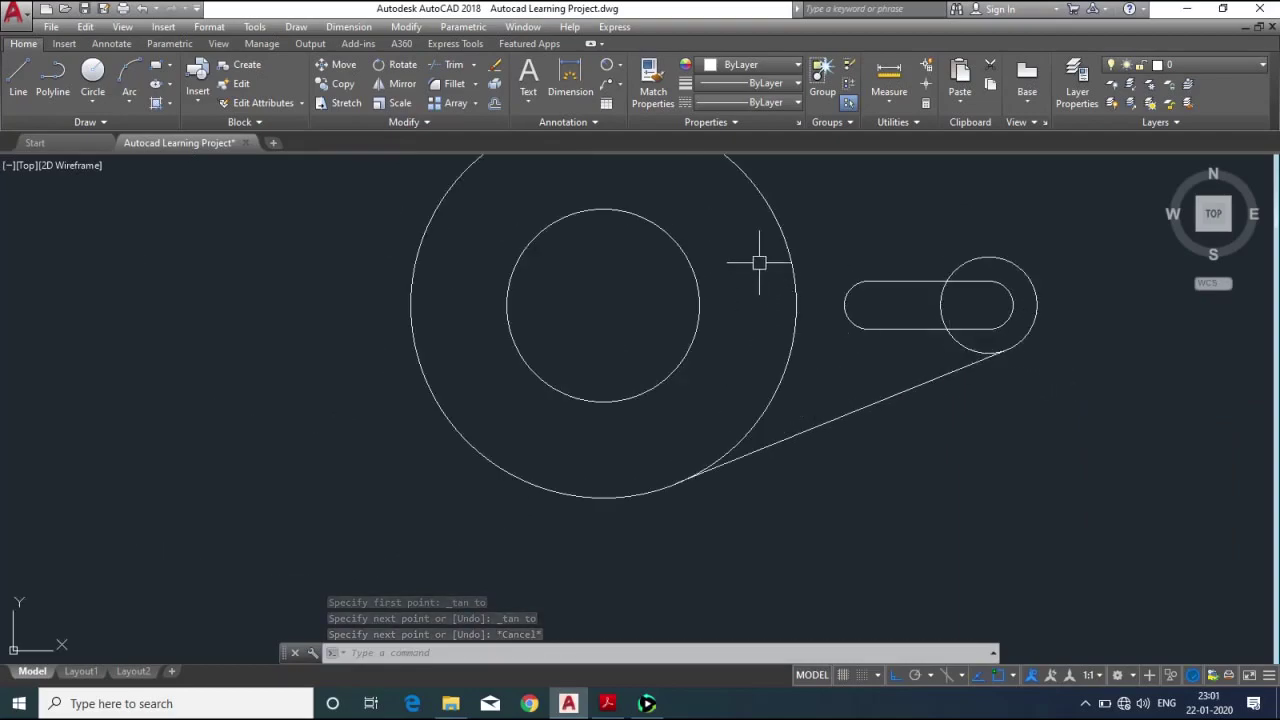
scroll(765, 295, "down", 2)
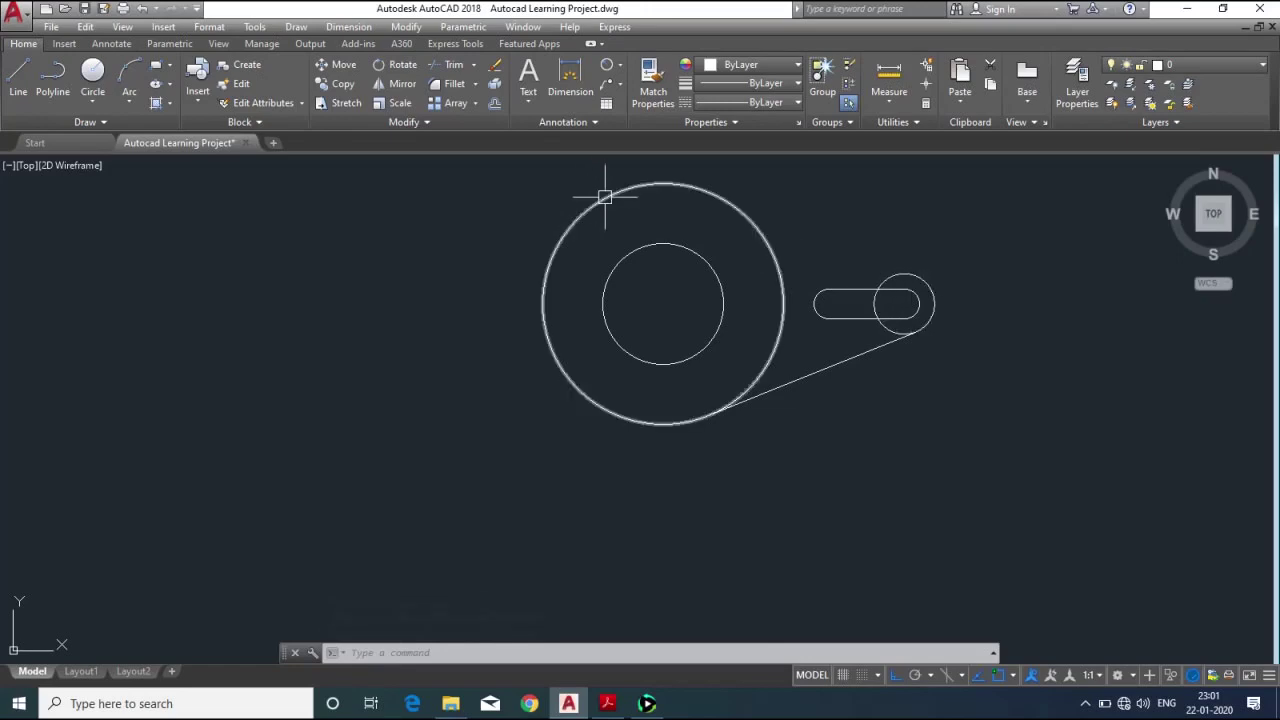
middle_click_drag(756, 261, 748, 345)
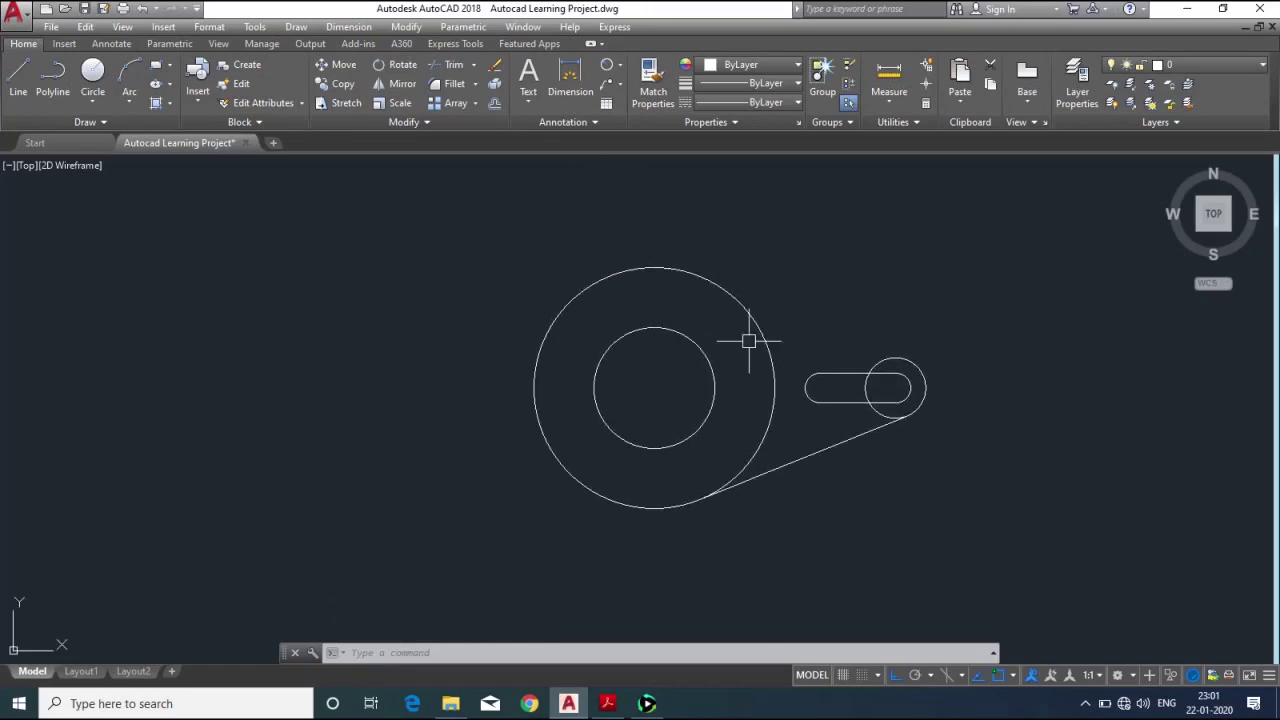
type("l")
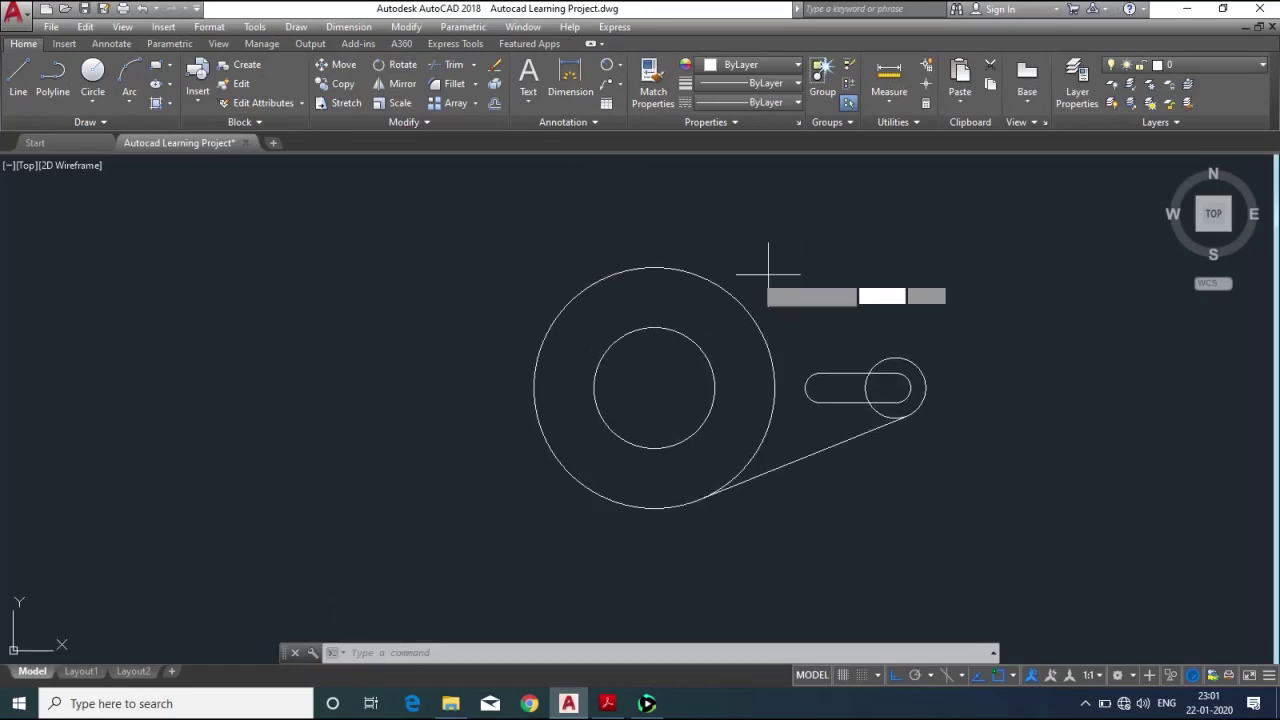
key("Return")
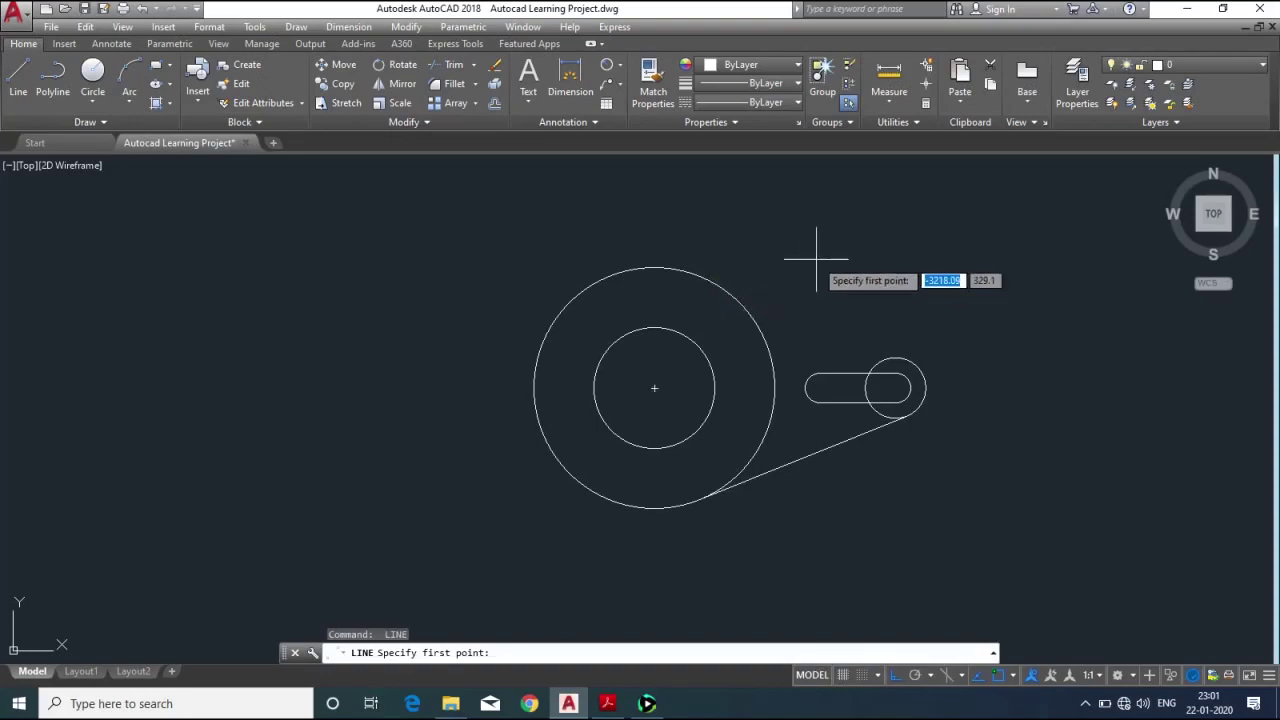
right_click(817, 262, "shift")
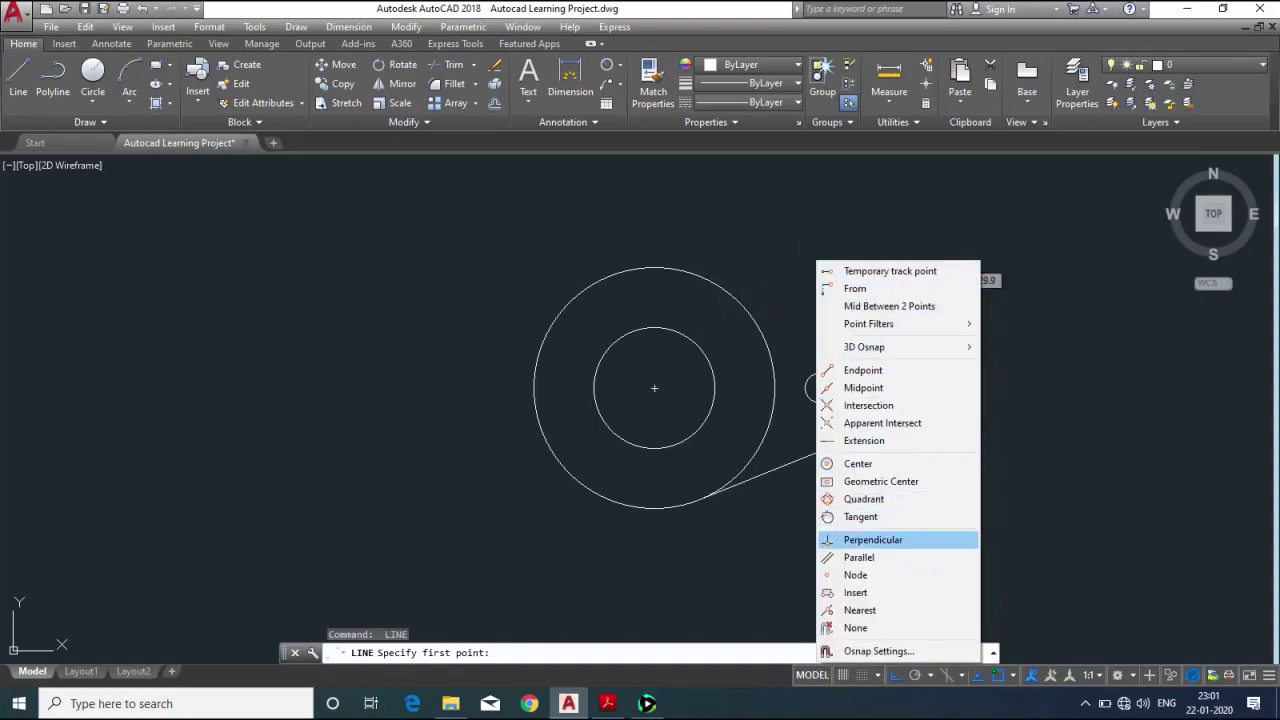
left_click(860, 516)
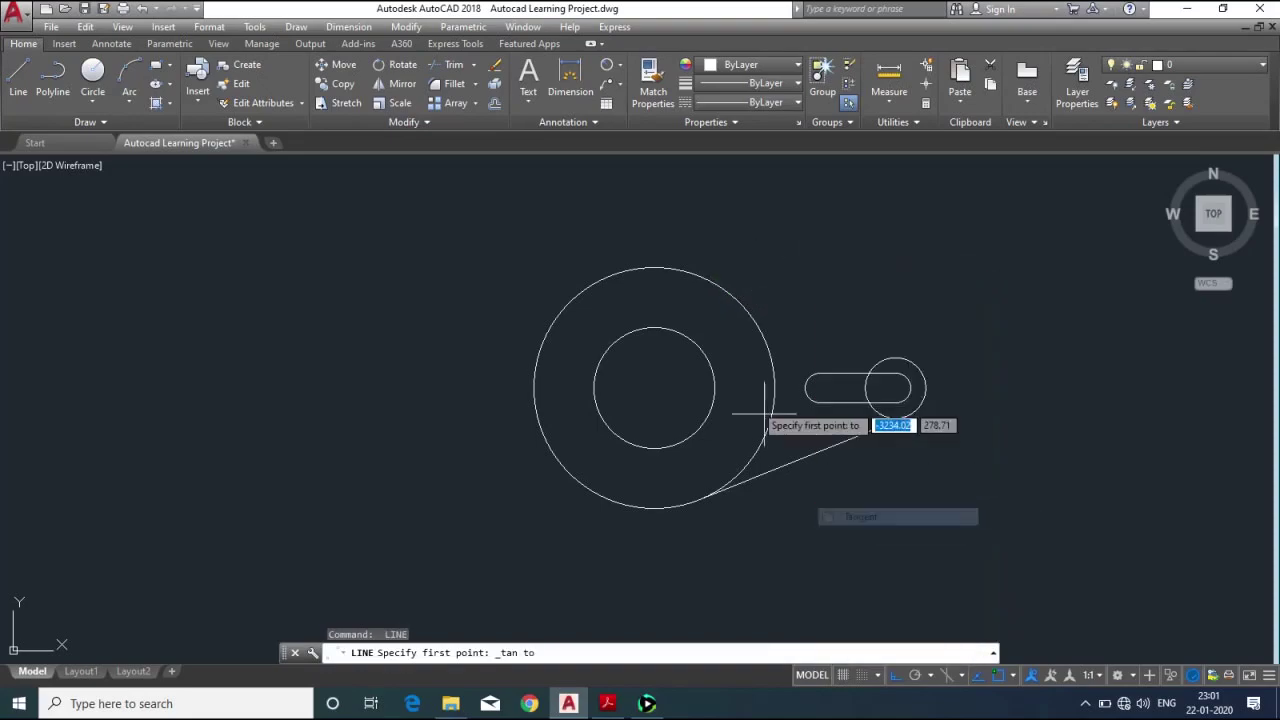
left_click(708, 274)
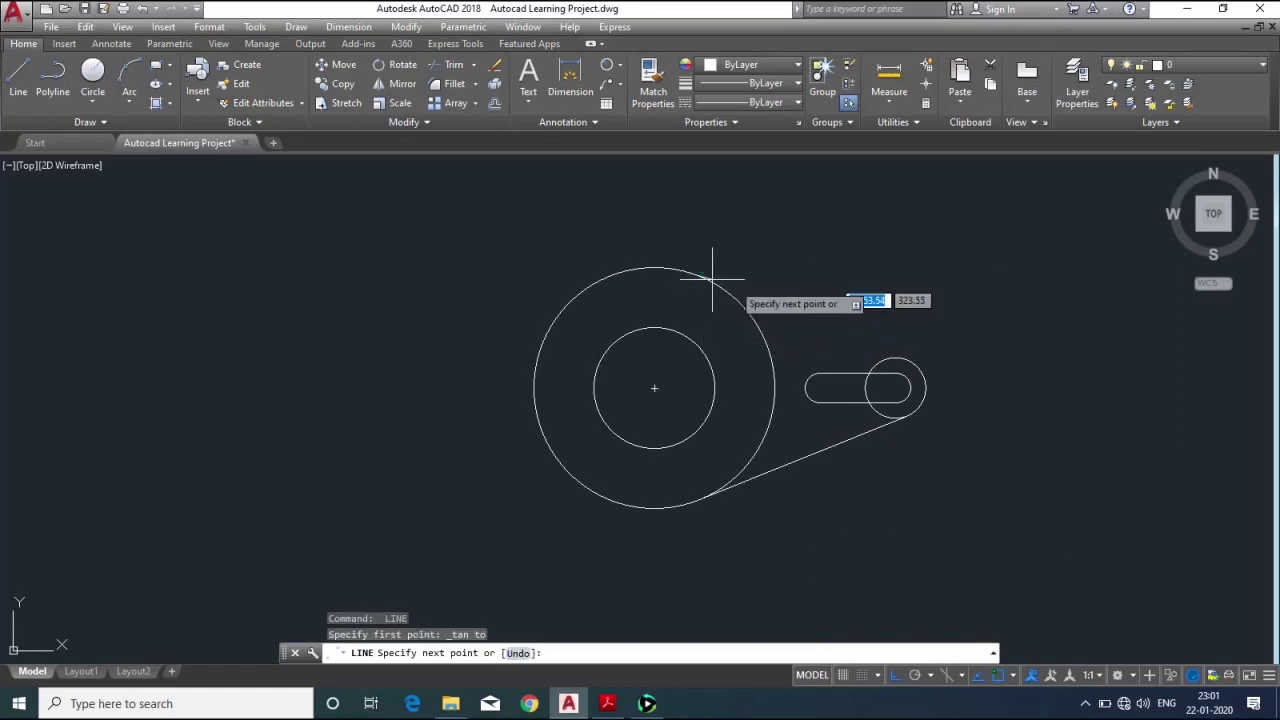
right_click(895, 340, "shift")
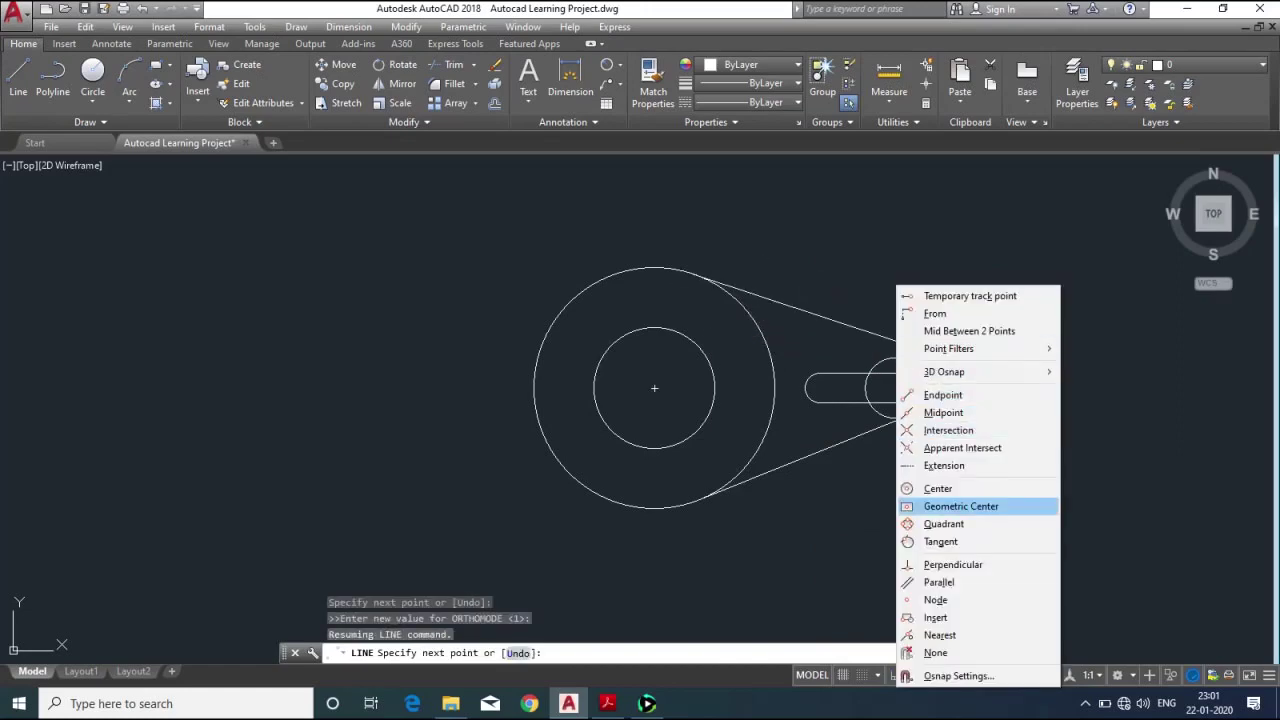
left_click(940, 541)
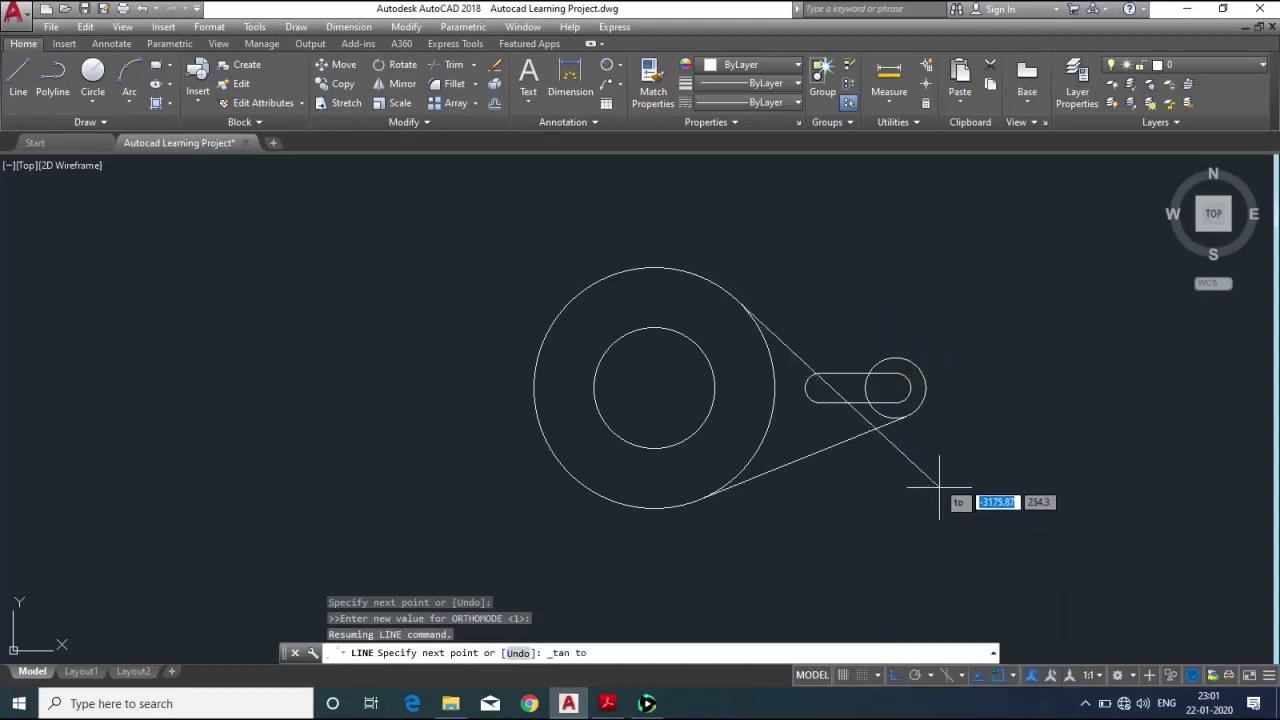
scroll(870, 356, "up", 3)
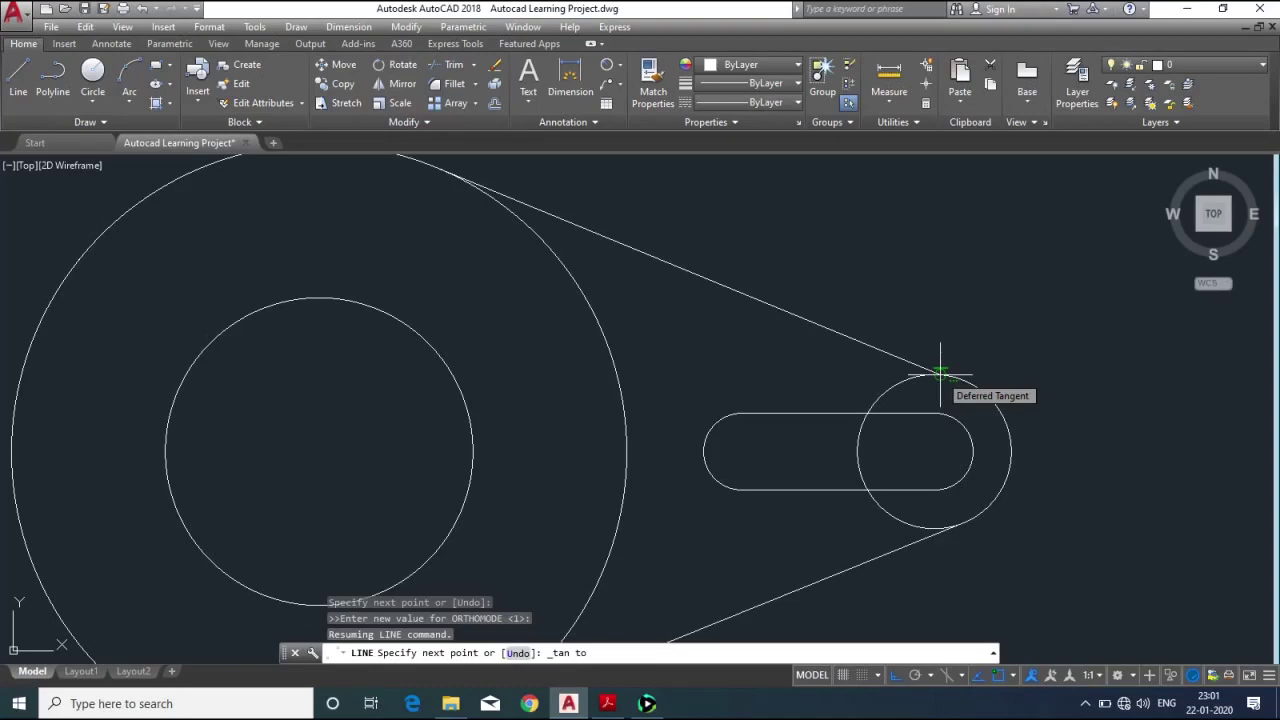
left_click(940, 375)
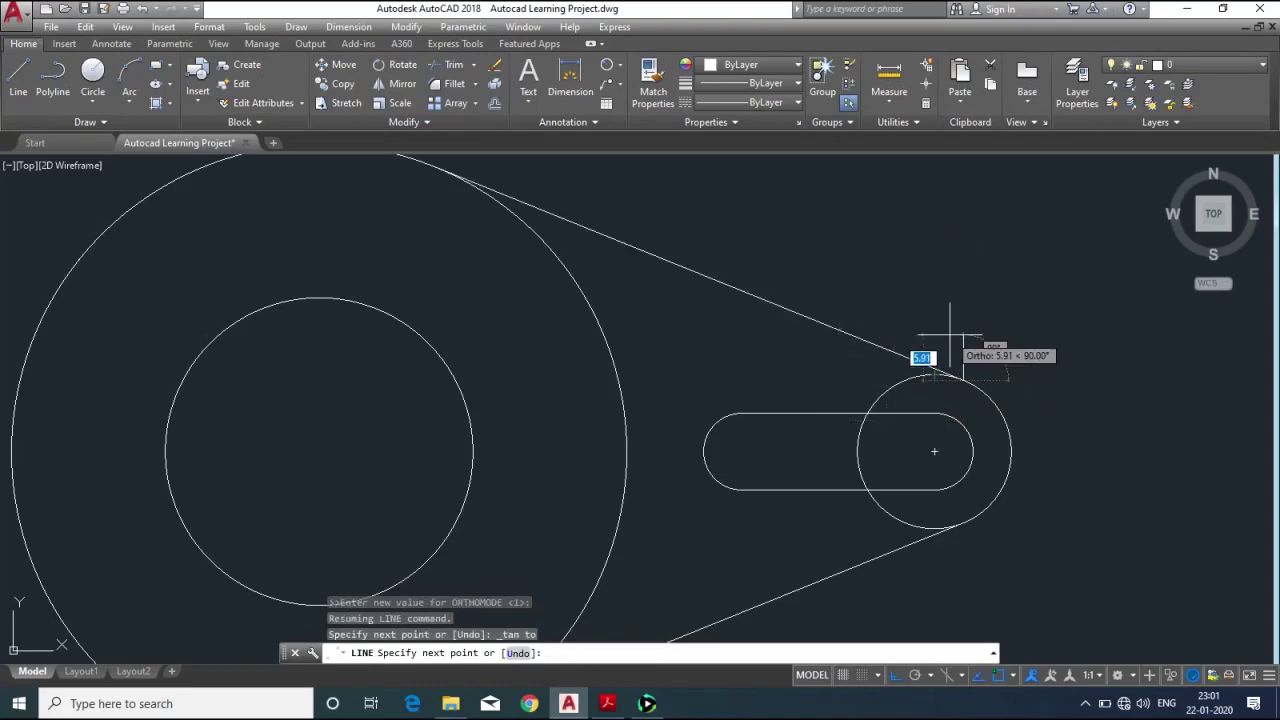
key("Return")
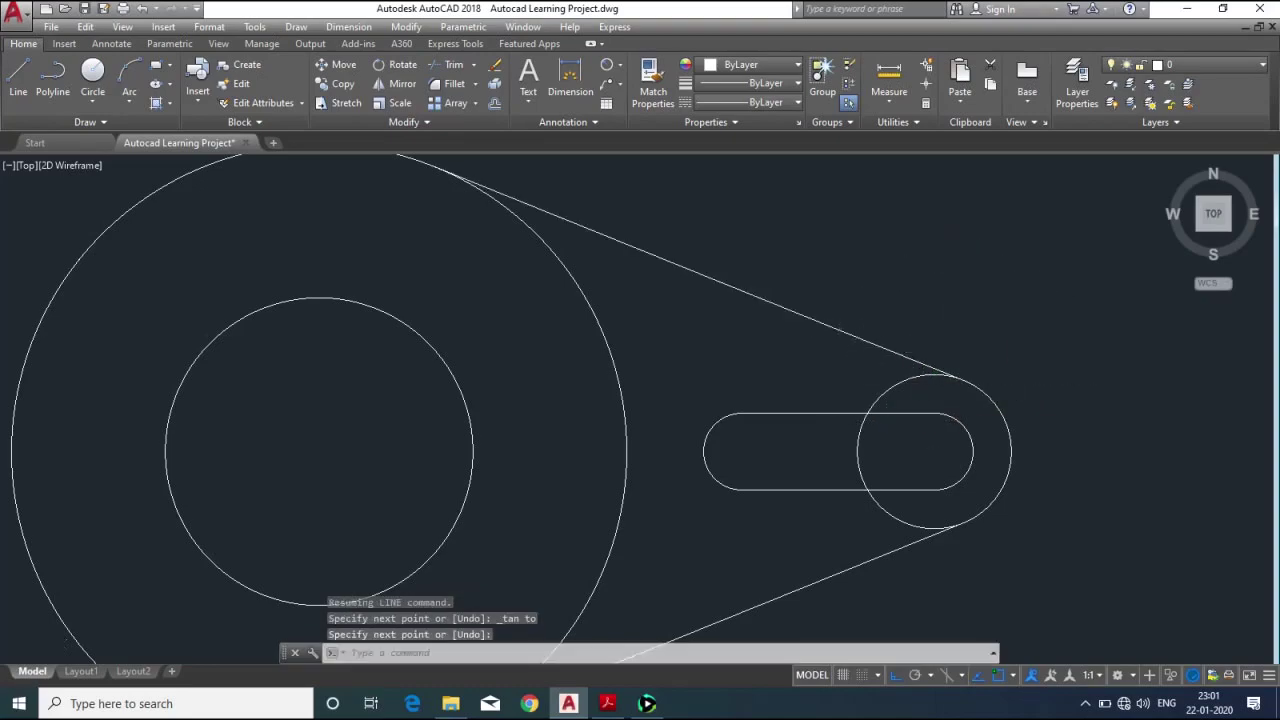
scroll(913, 350, "down", 4)
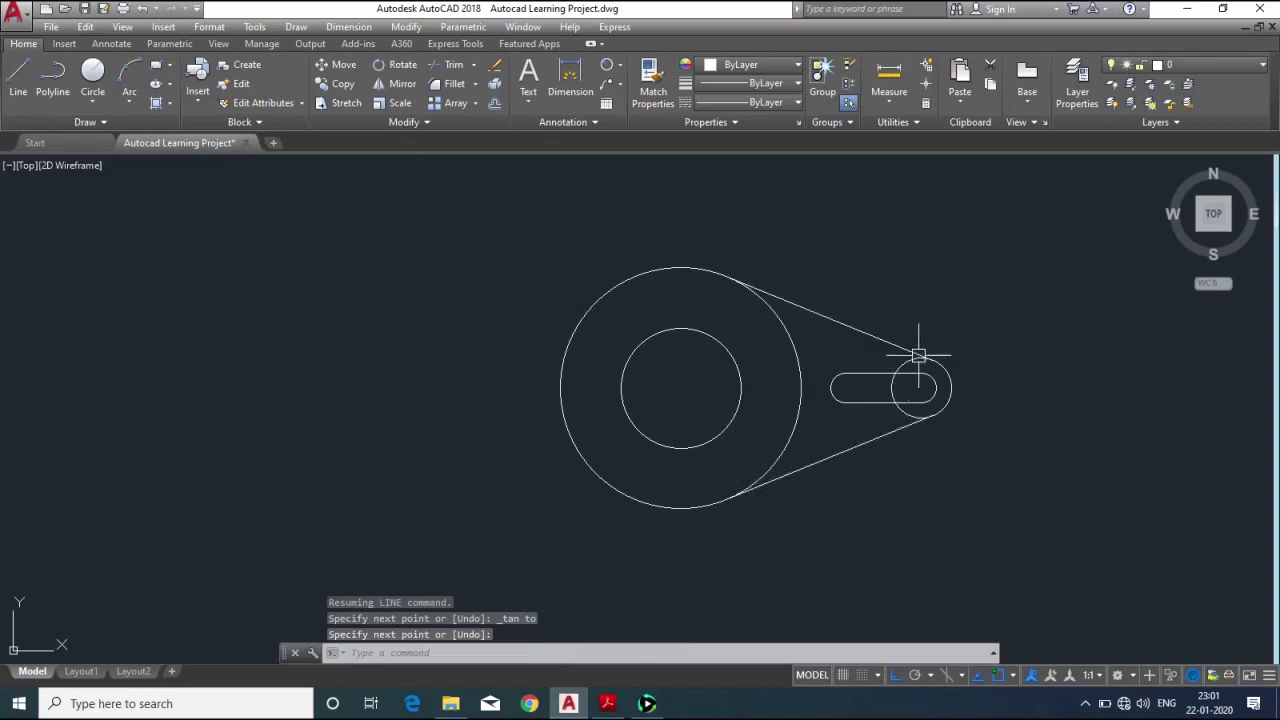
Trim the small circle's inner arc between the upper and lower tangent lines.
scroll(918, 355, "up", 4)
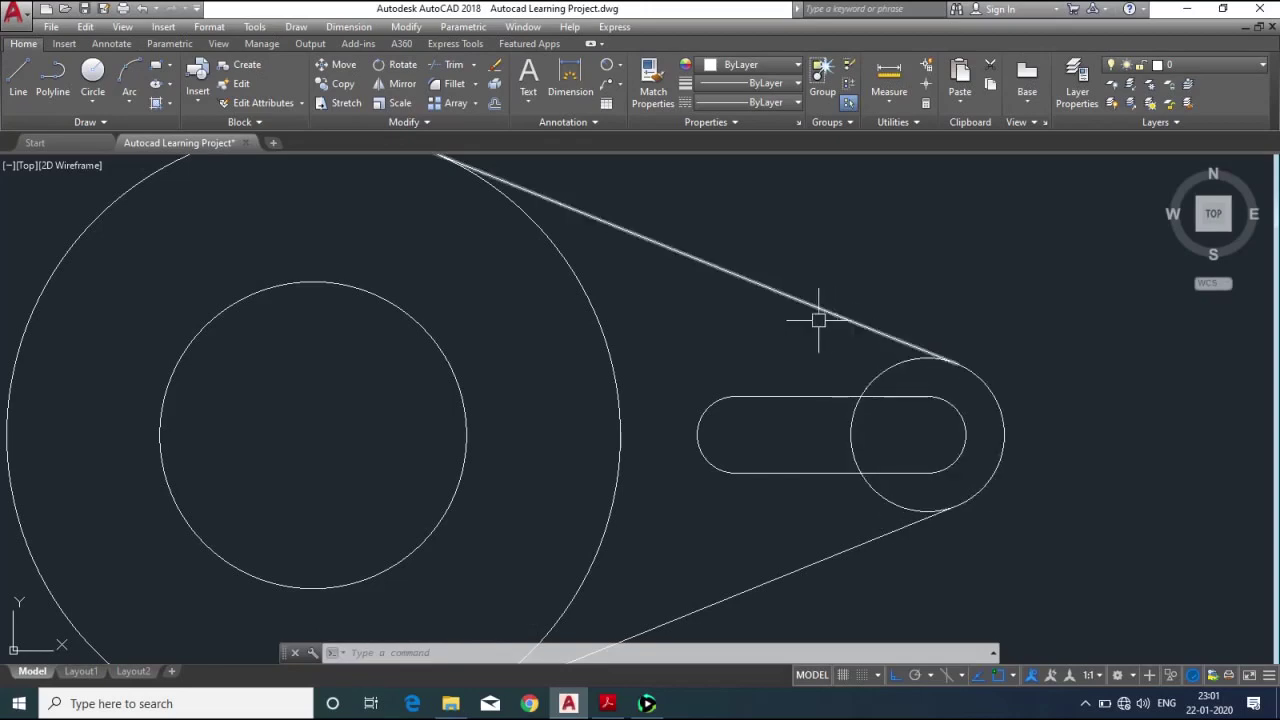
type("t")
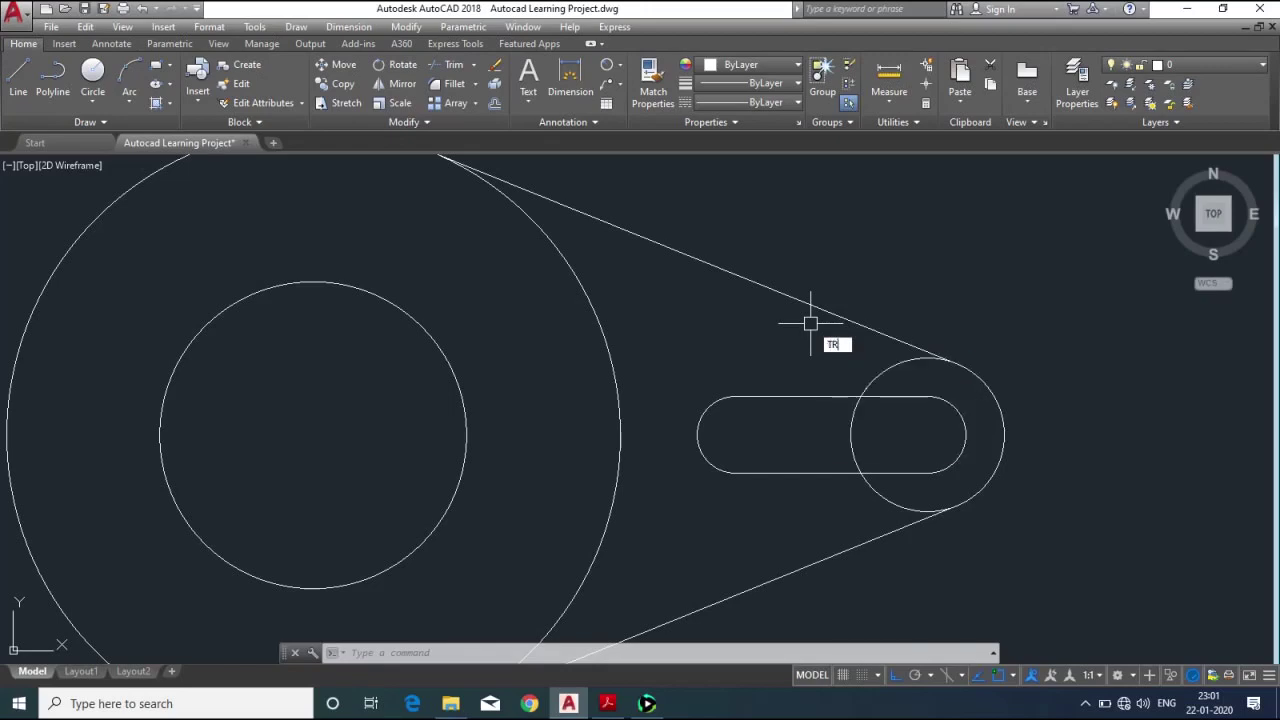
key("Return")
left_click(823, 308)
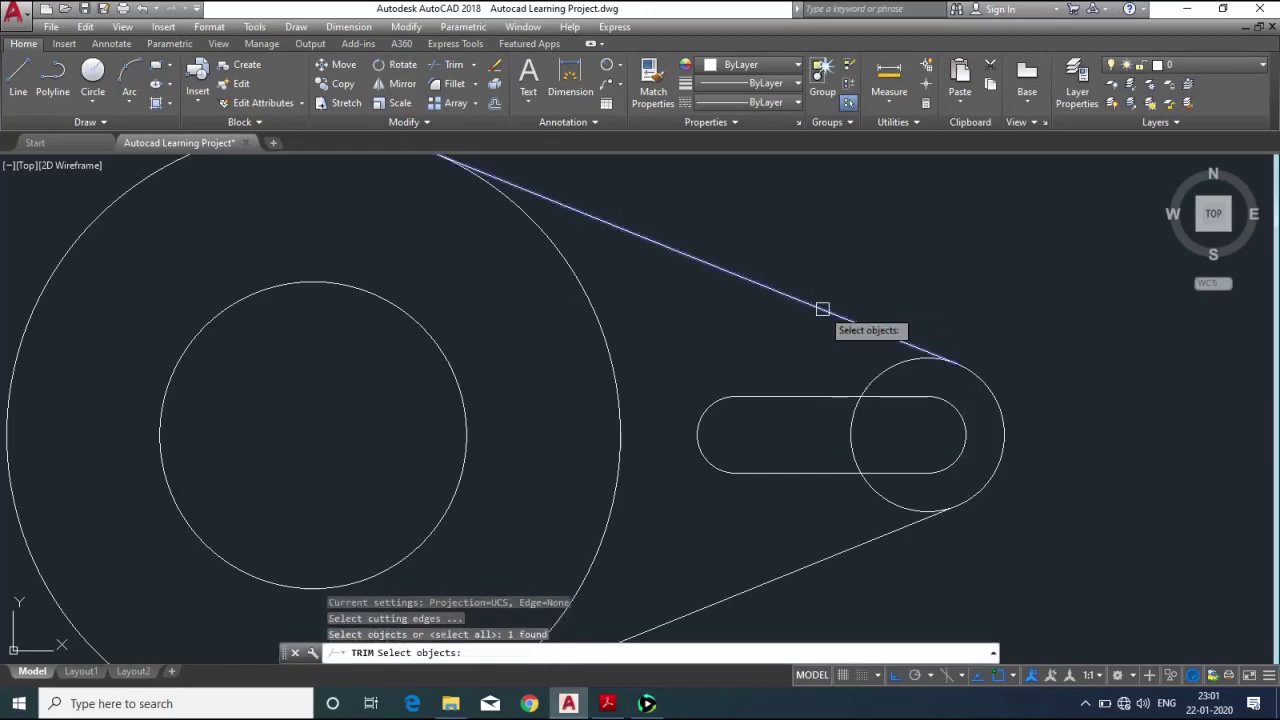
left_click(846, 548)
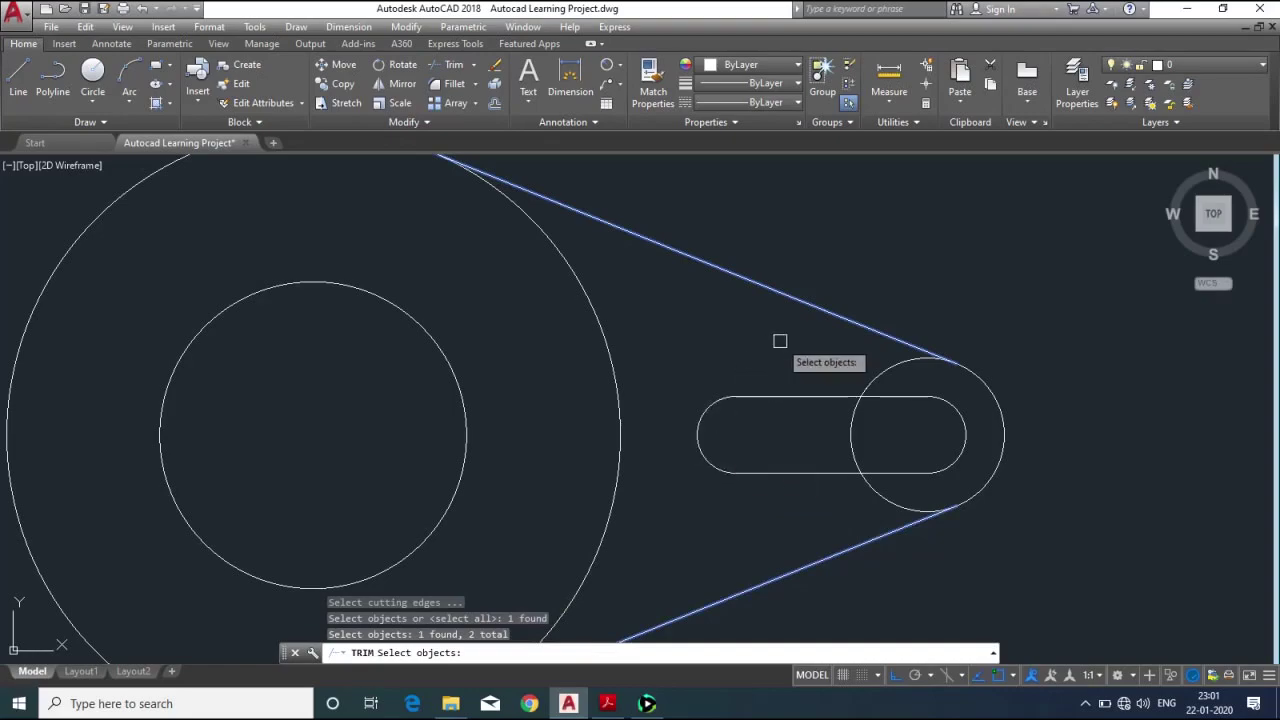
key("Return")
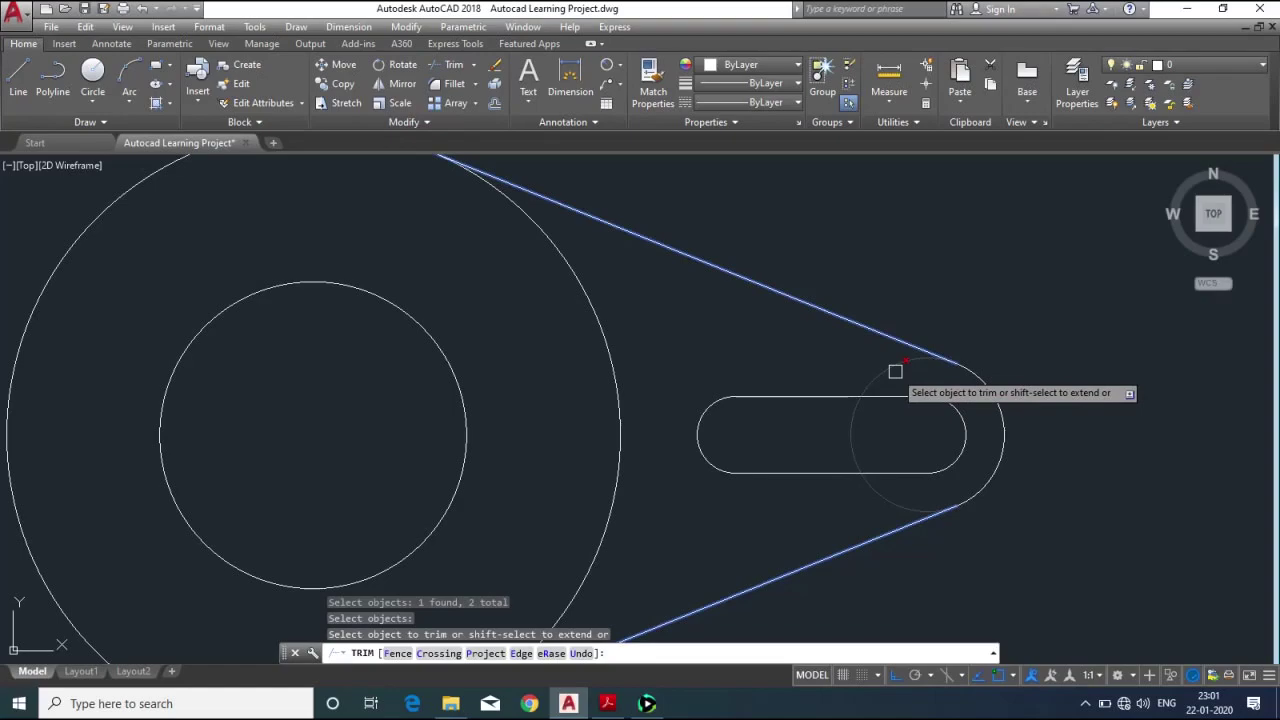
left_click(895, 371)
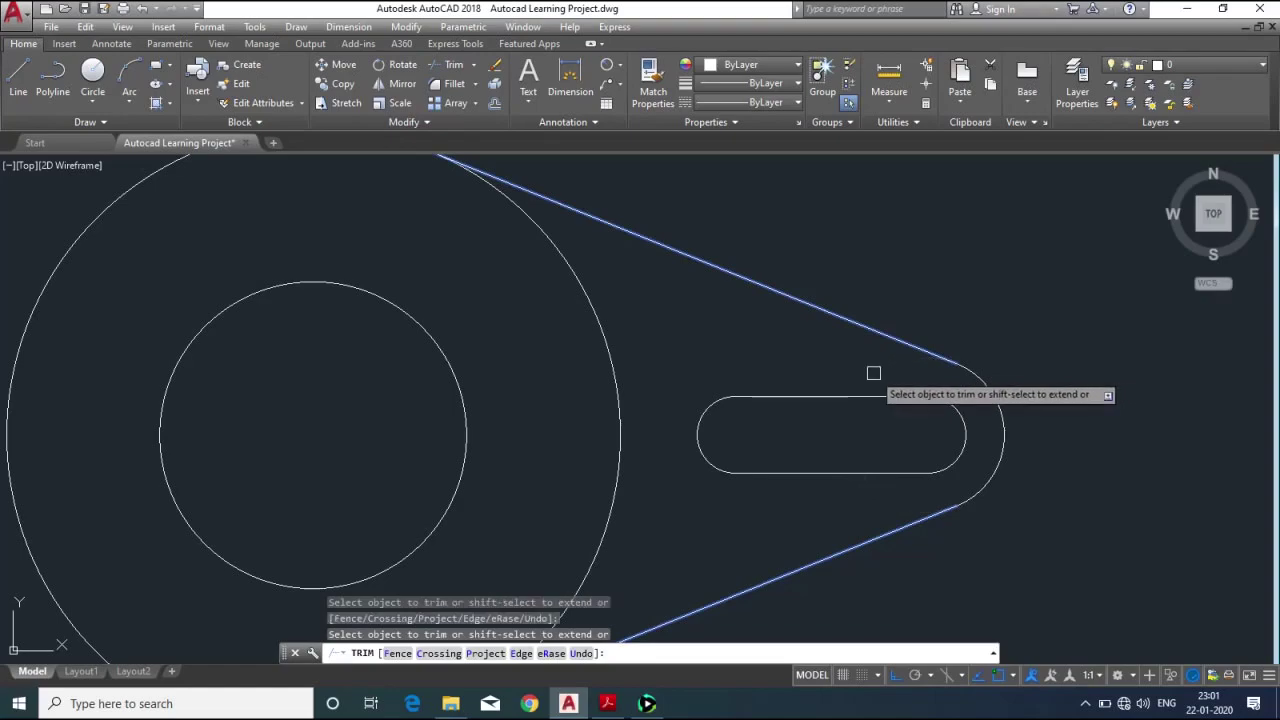
key("Return")
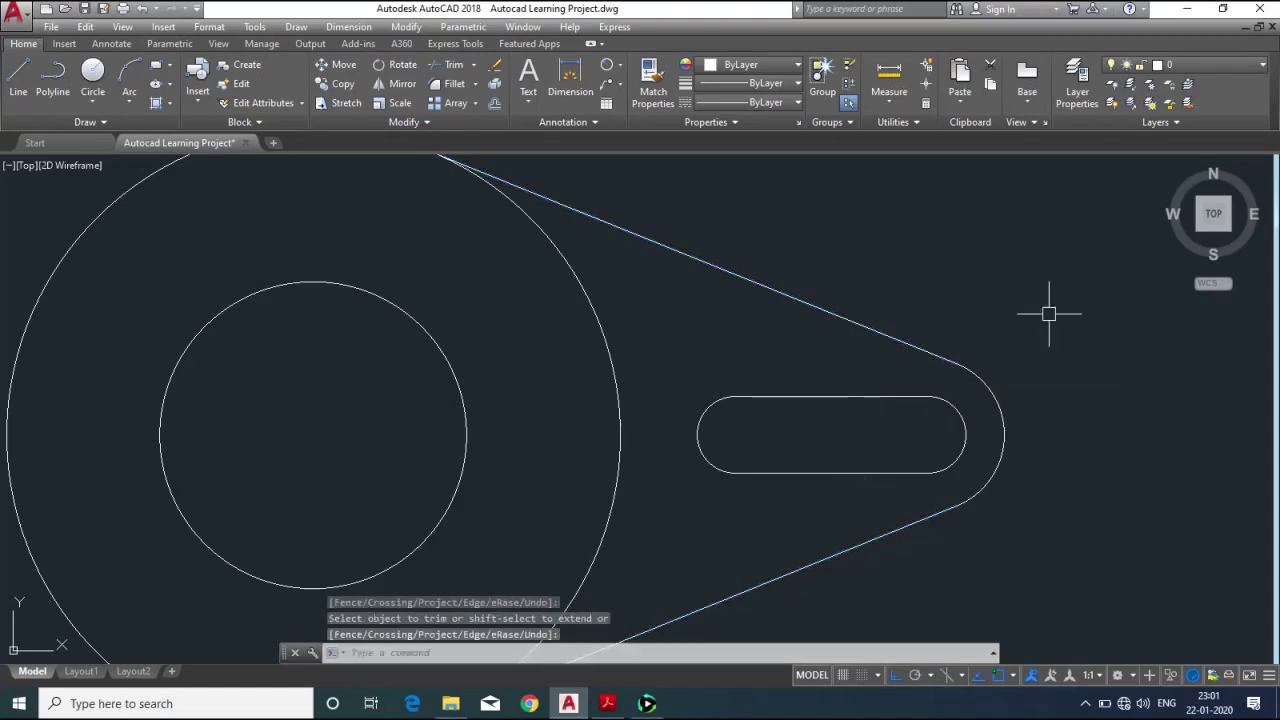
Bring the Exercise 1.pdf reference plate to the front in Acrobat Reader.
scroll(969, 295, "down", 4)
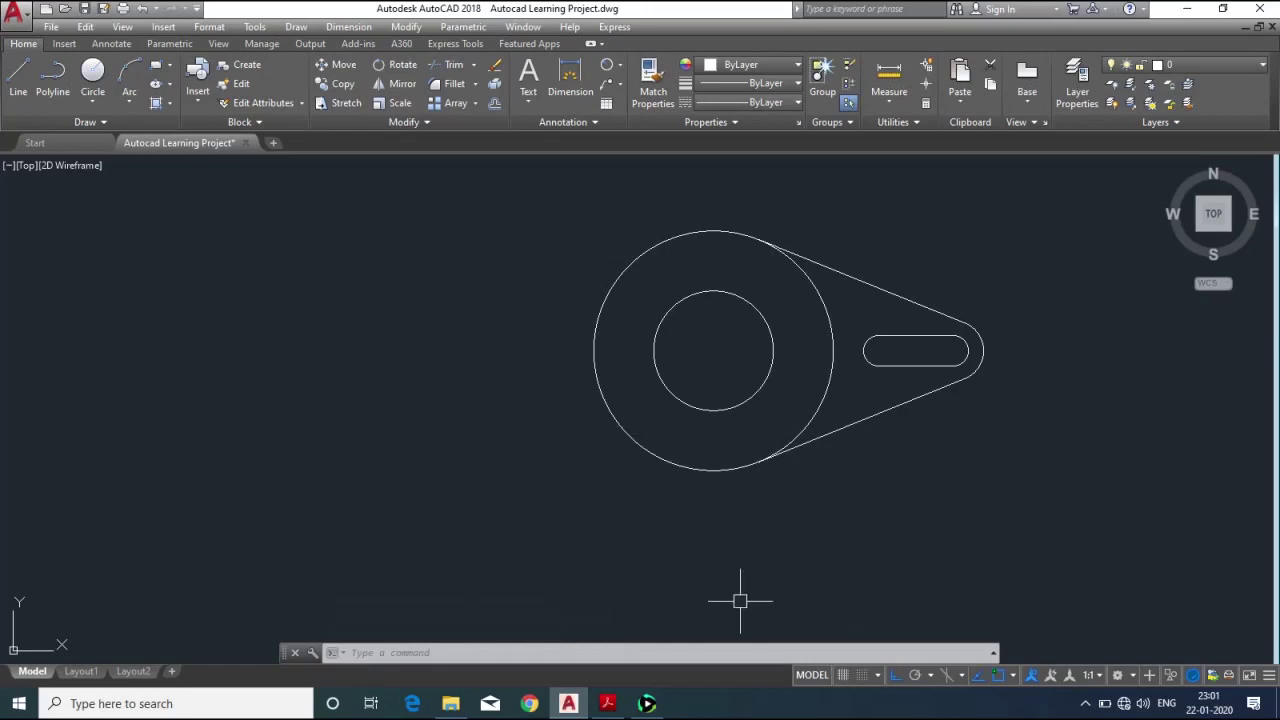
mouse_move(607, 703)
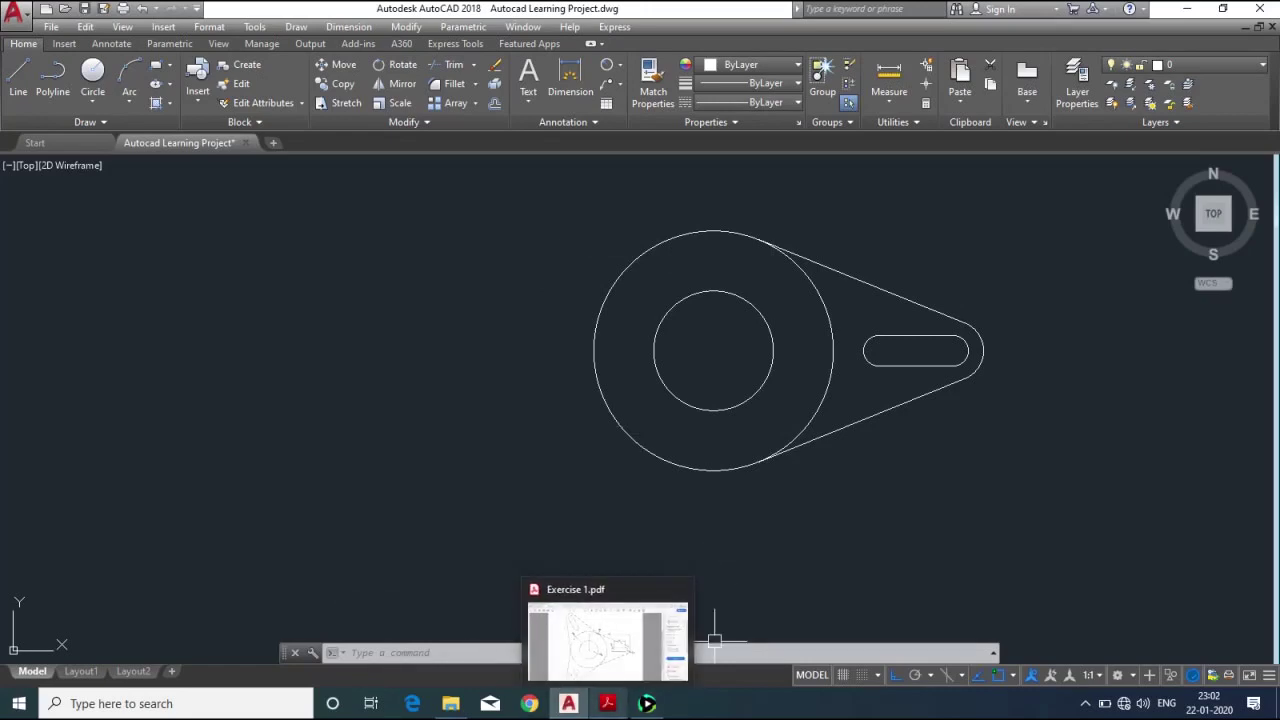
left_click(607, 635)
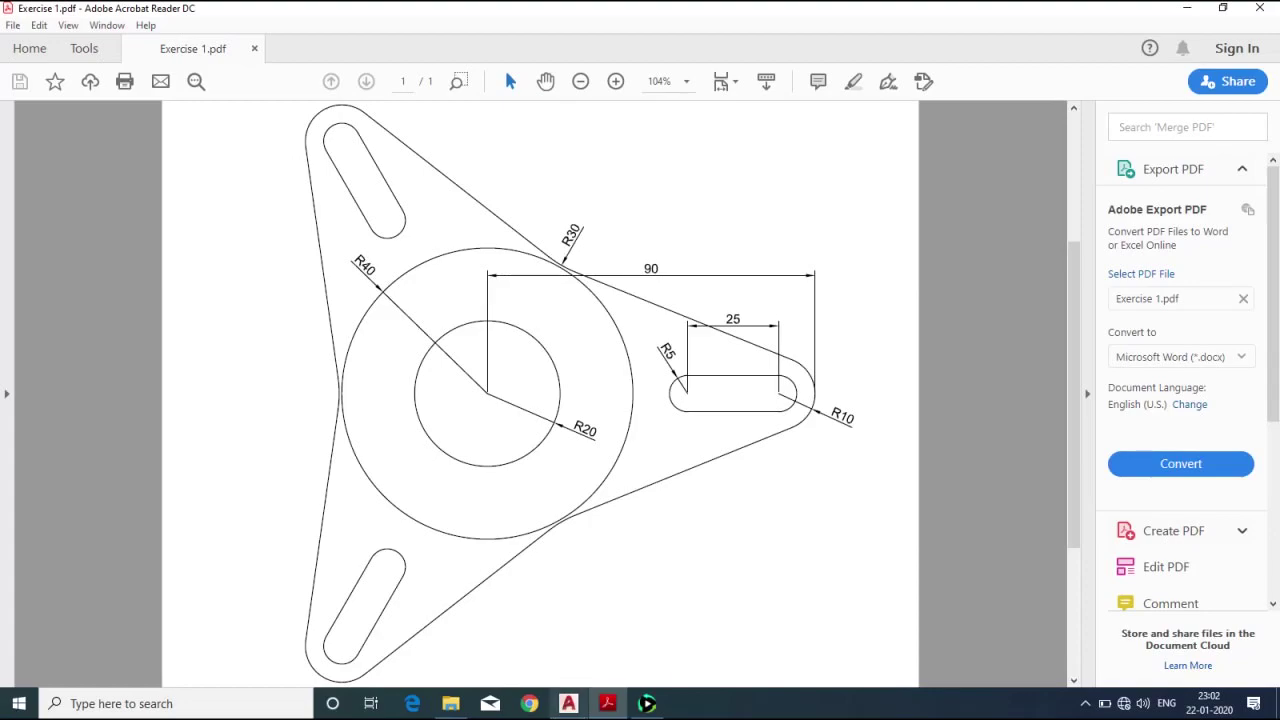
Go back to the AutoCAD drawing with the outlined lobe.
left_click(568, 703)
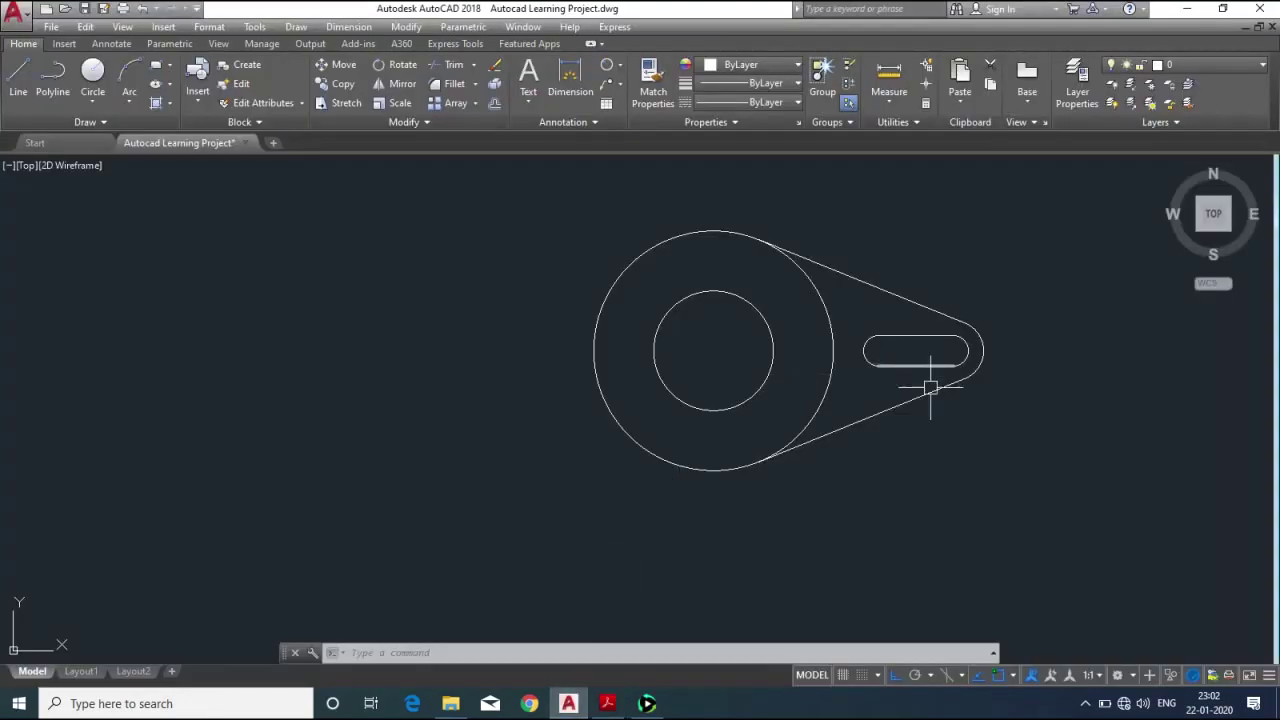
Crossing-select the lobe's two tangent lines, end arc and slot, redoing the selection once.
left_click(1037, 463)
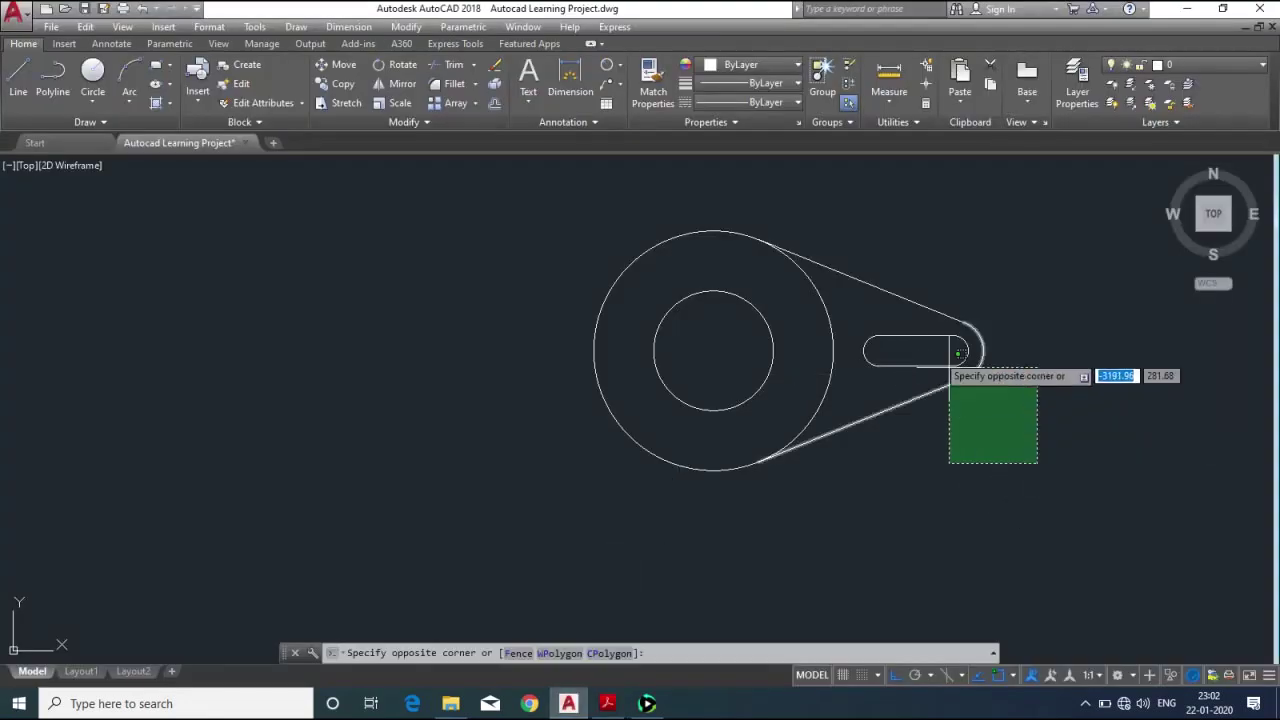
left_click(855, 251)
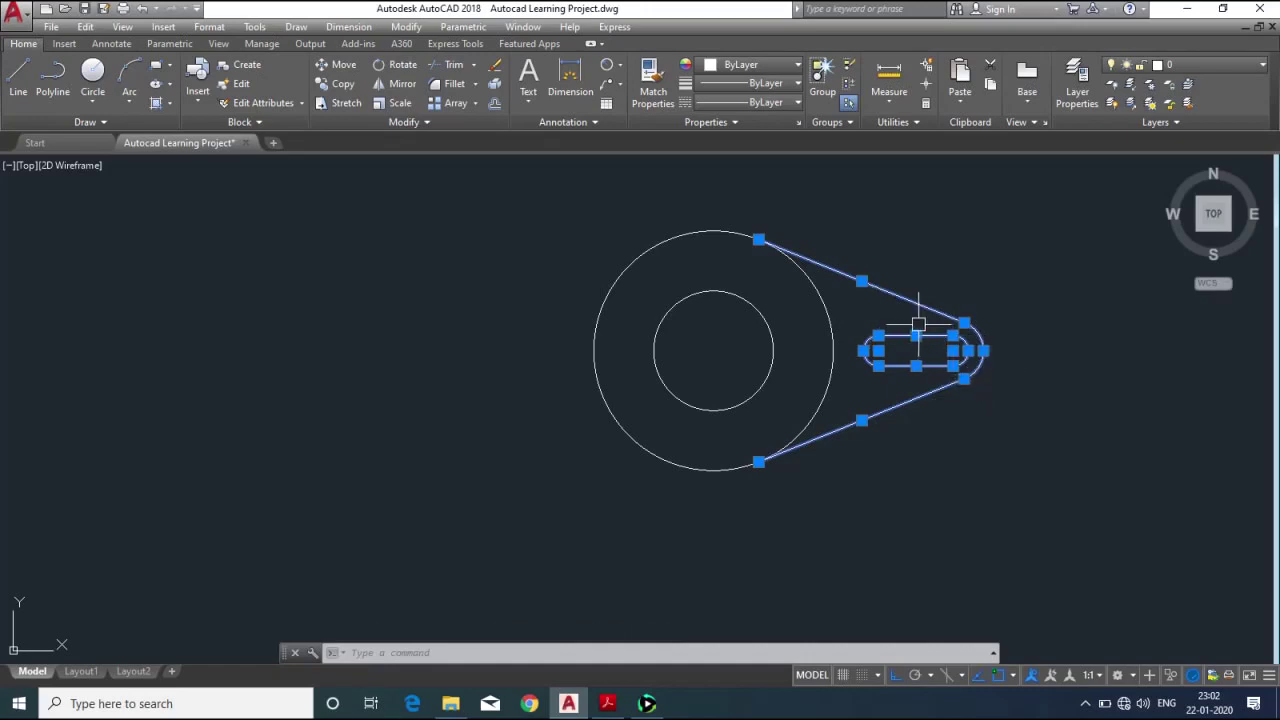
right_click(954, 260)
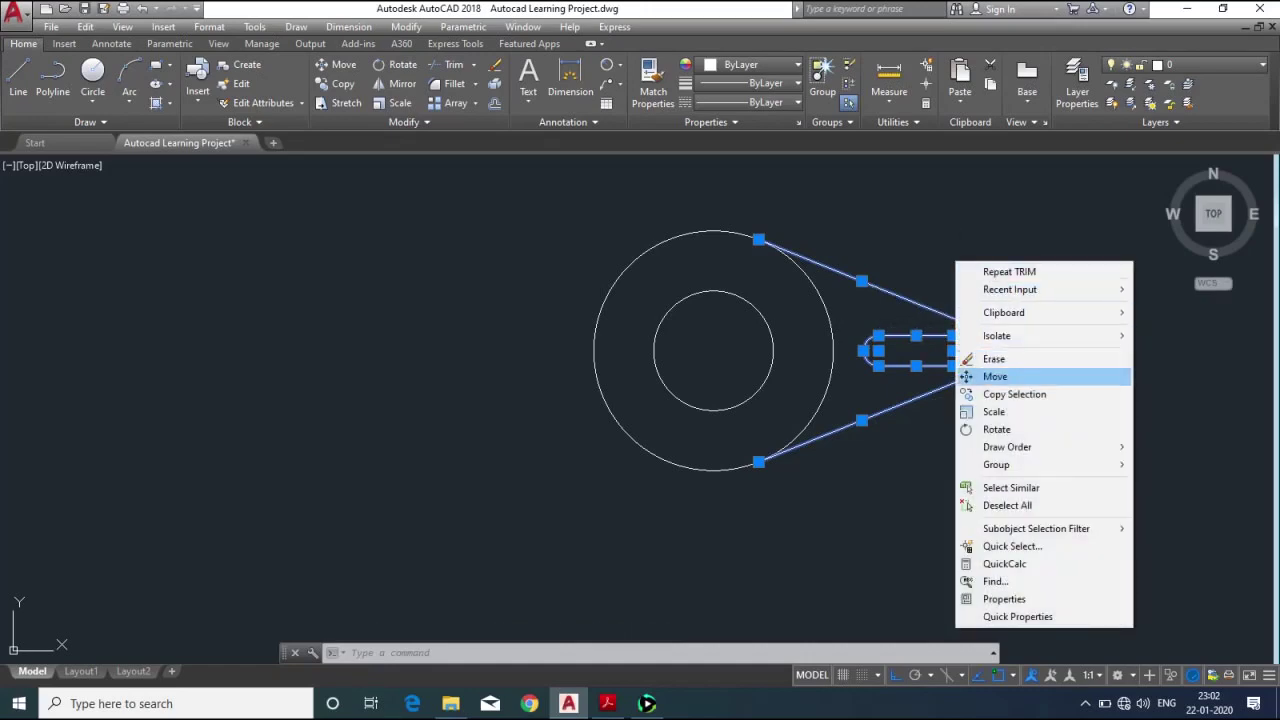
left_click(1020, 505)
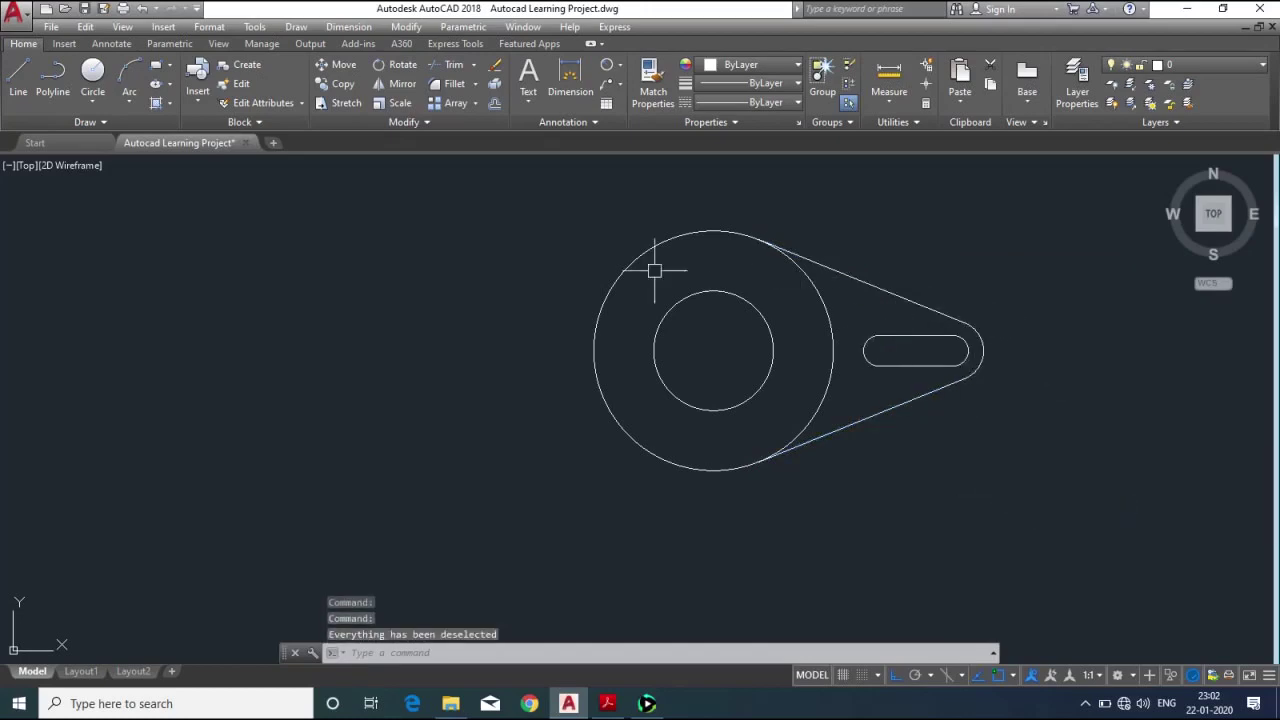
left_click(1079, 479)
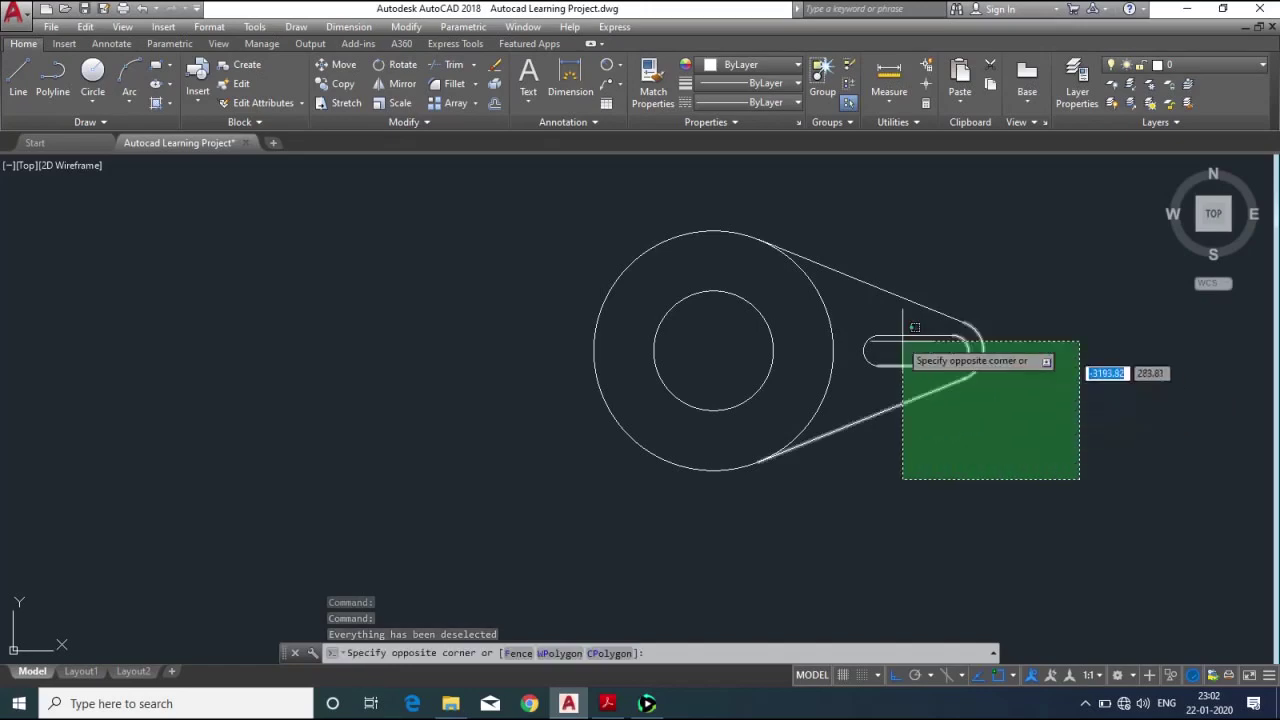
left_click(857, 259)
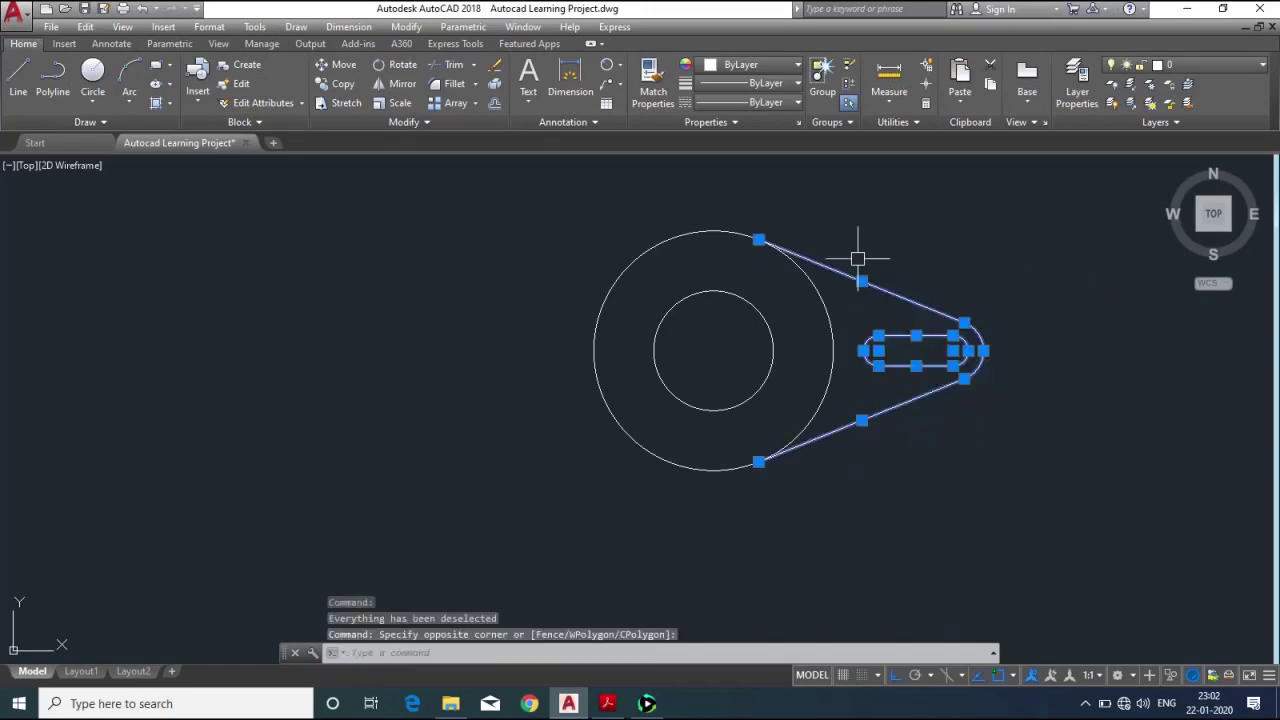
Polar-array the lobe about the central circles' centre with 3 items over 360°.
type("a")
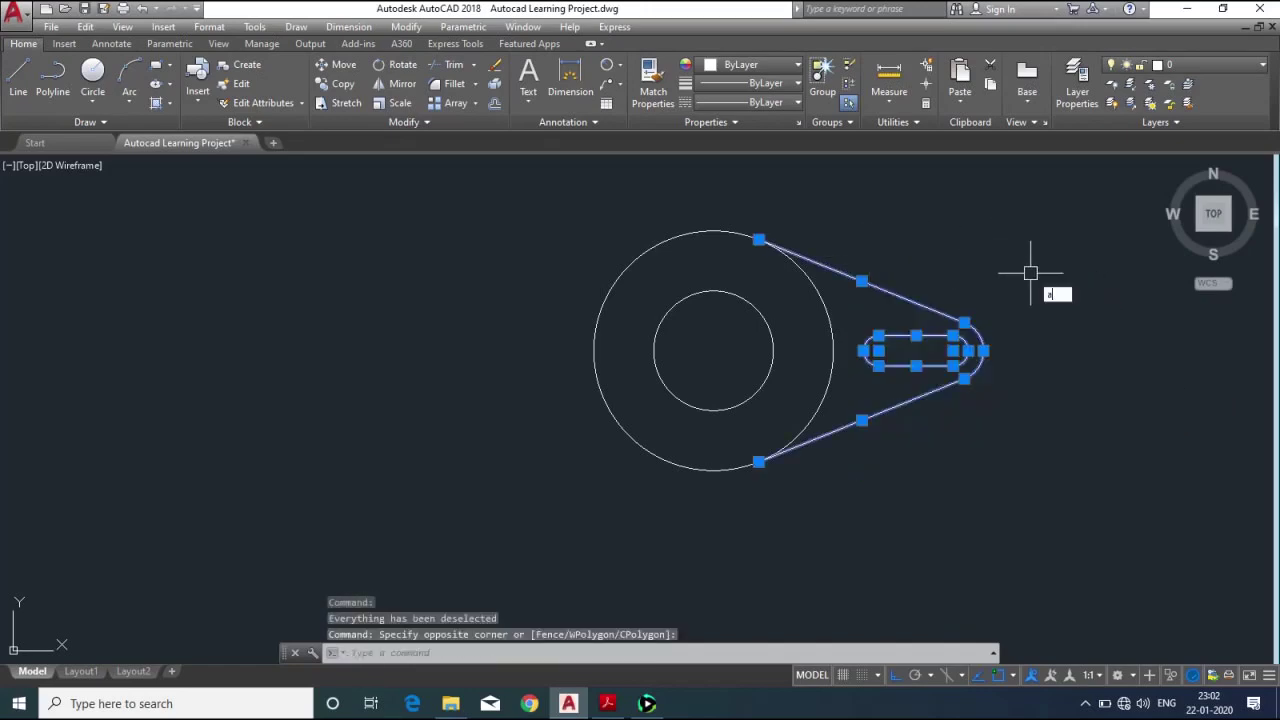
type("r")
key("Return")
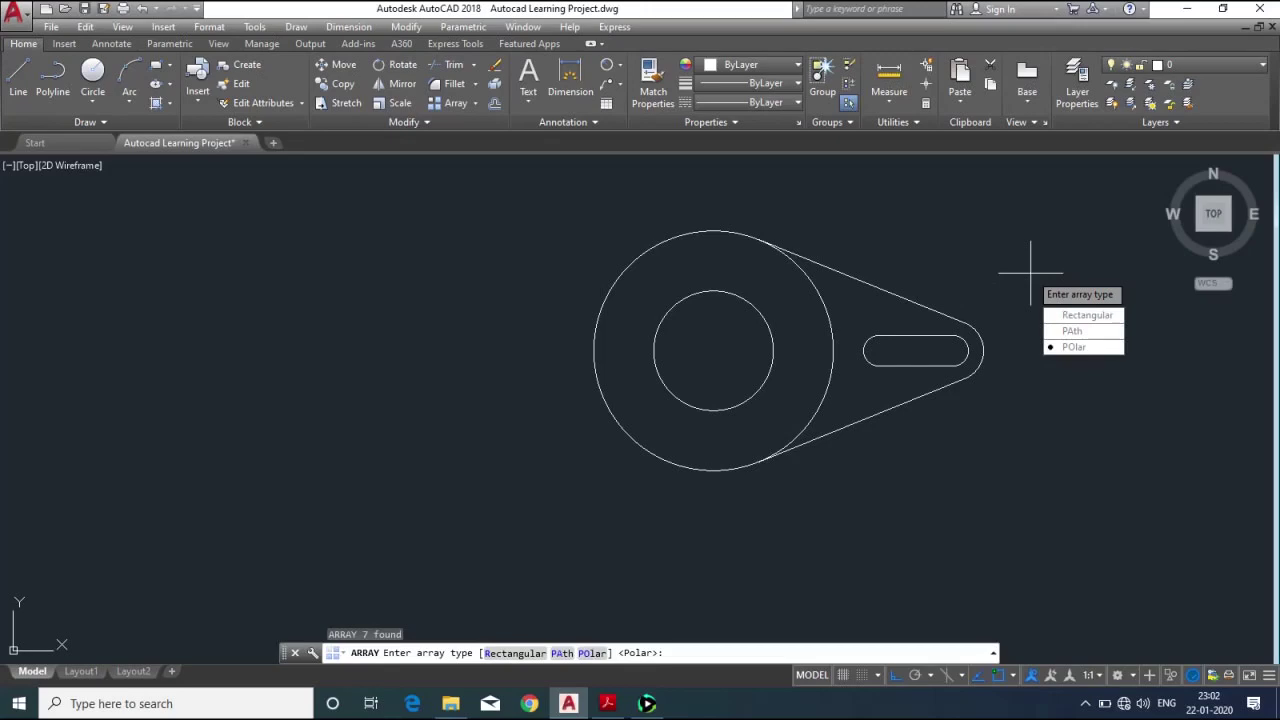
key("Down")
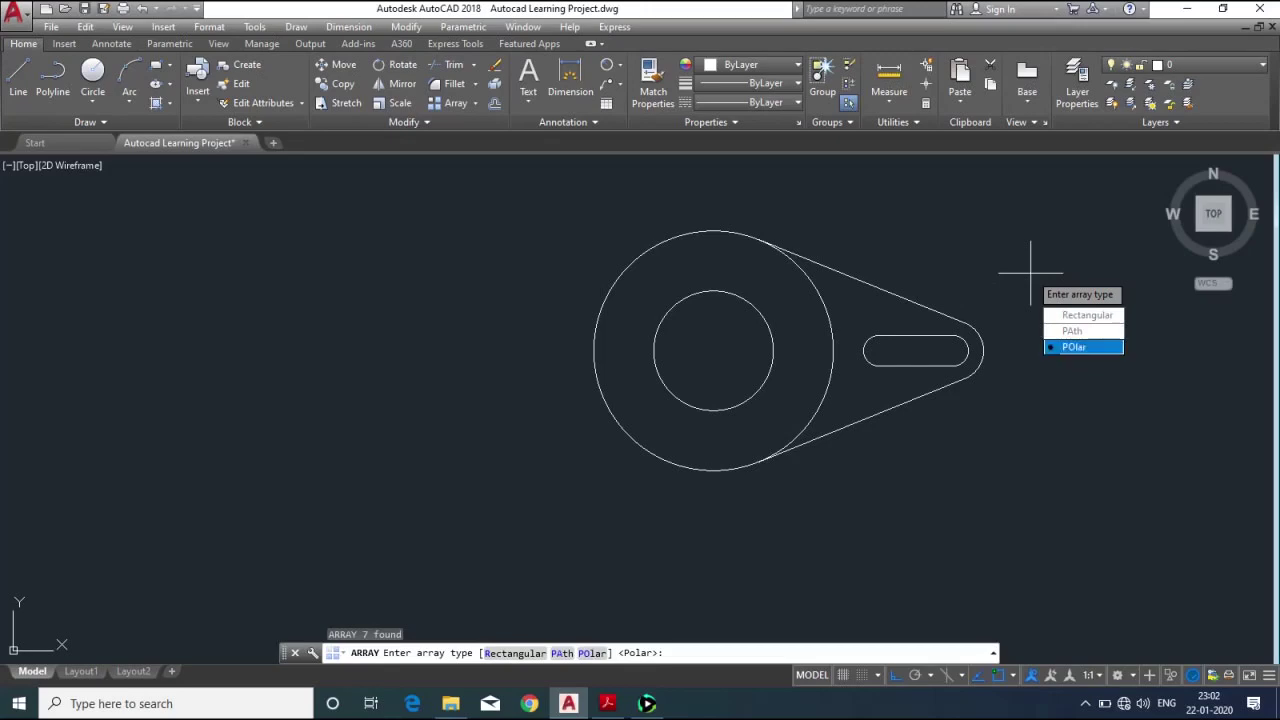
key("Return")
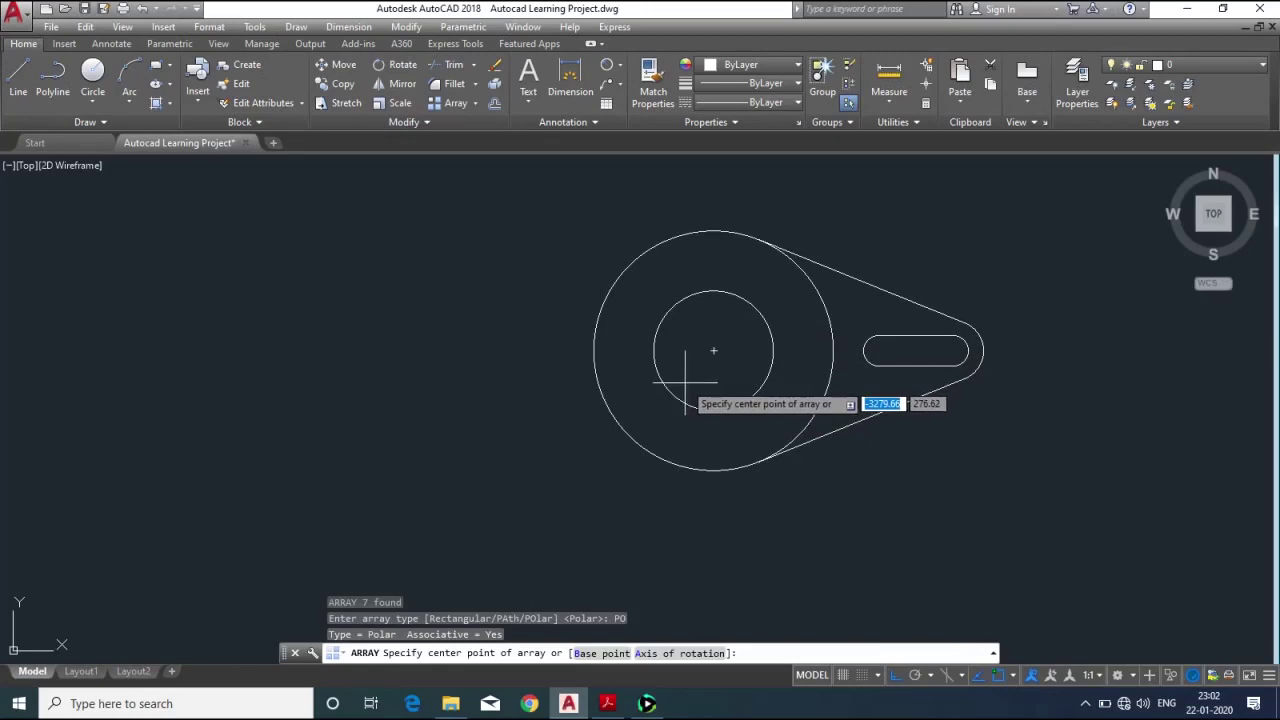
type("cen")
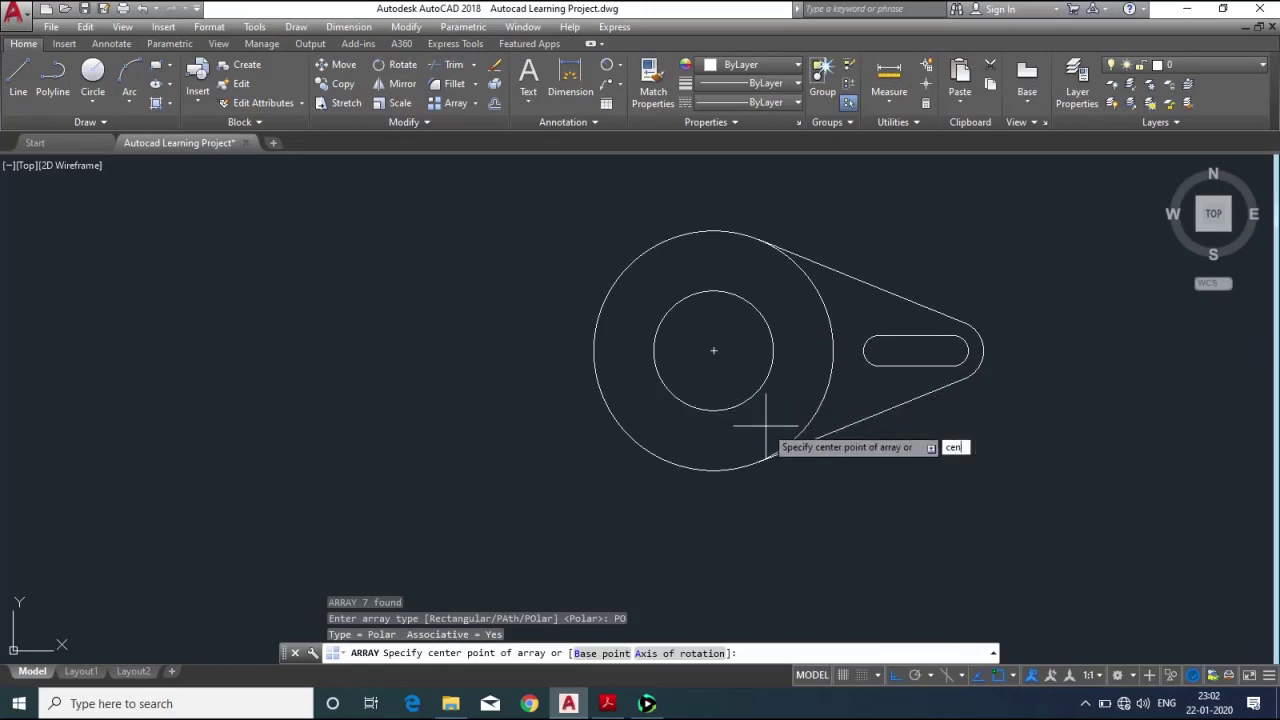
key("Return")
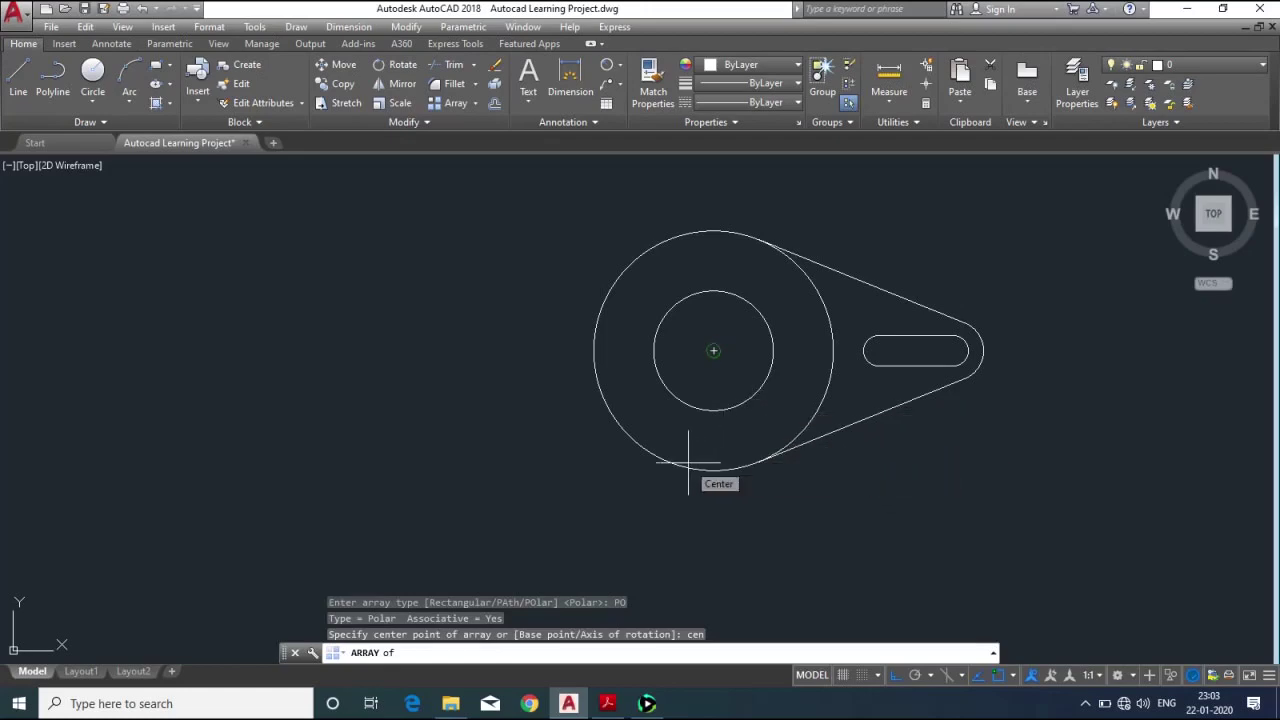
left_click(701, 405)
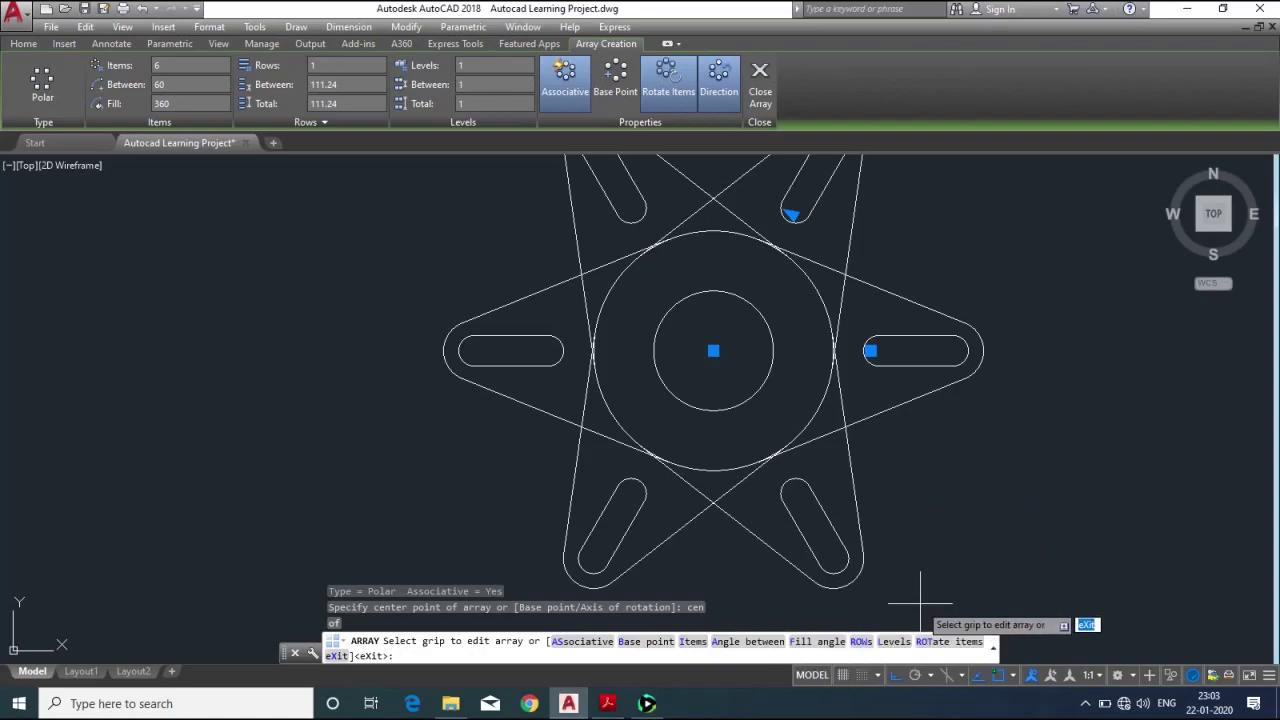
type("i")
key("Return")
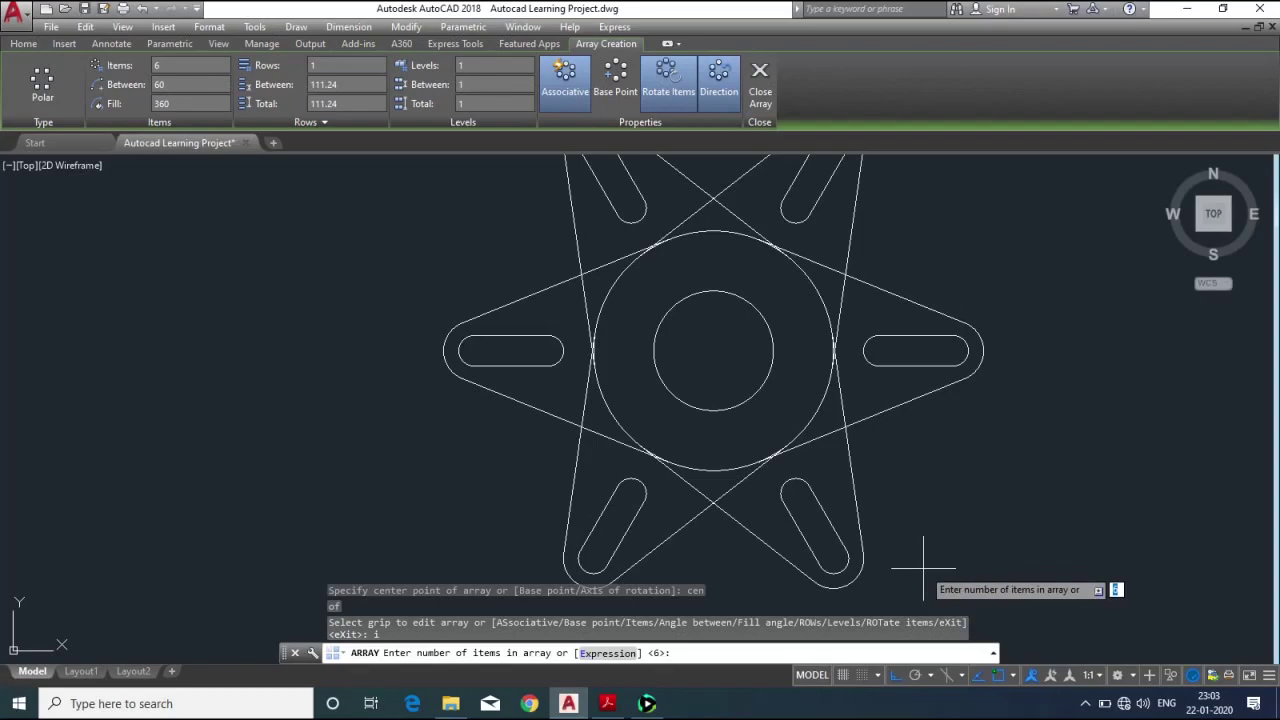
key("Return")
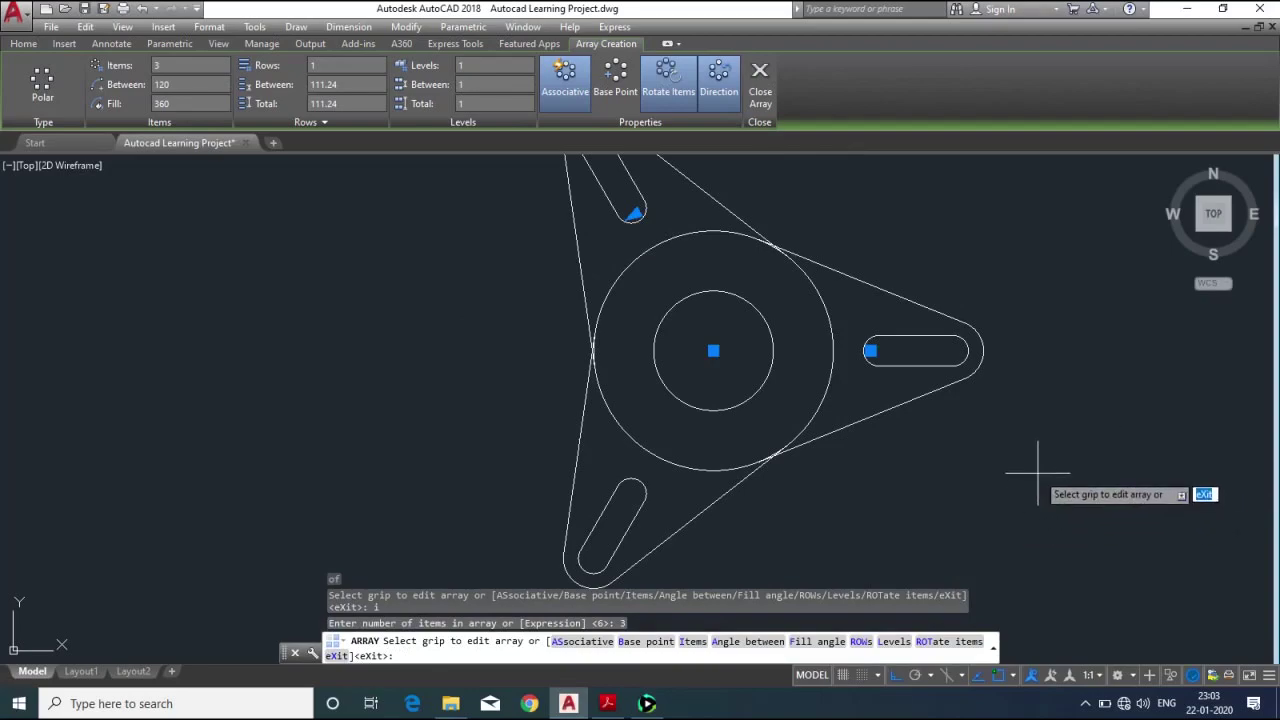
key("Return")
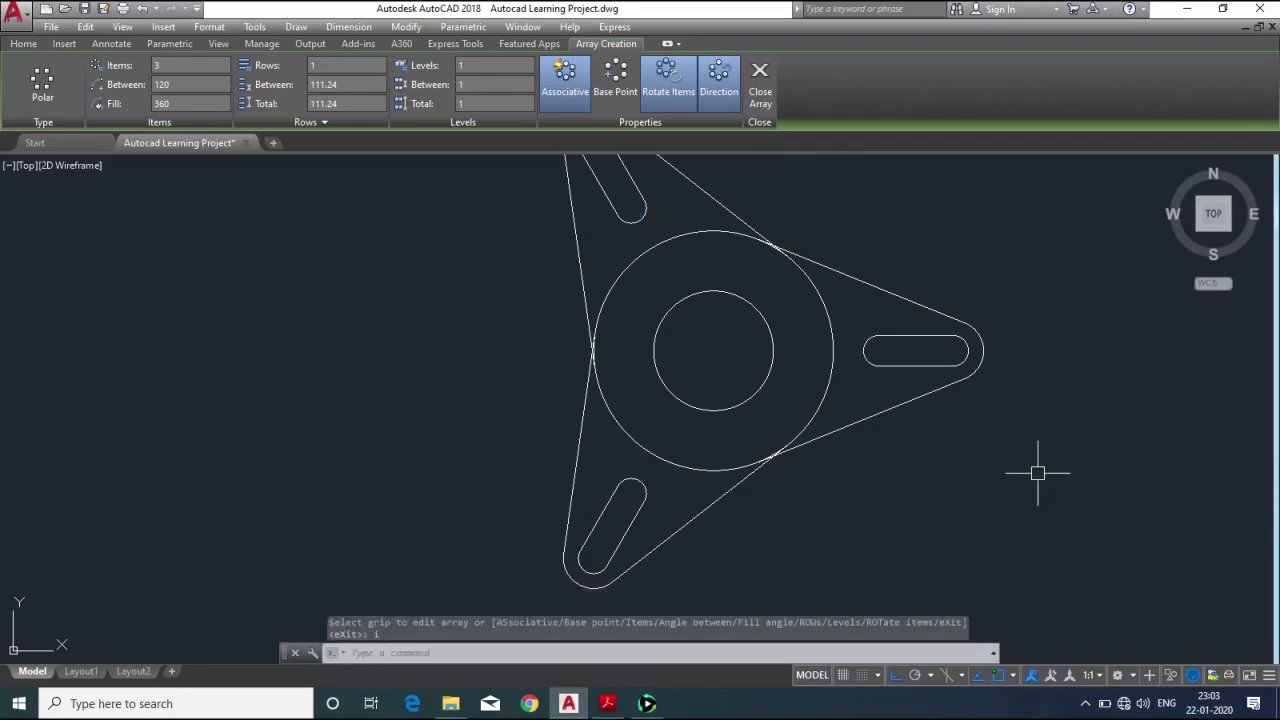
scroll(1020, 462, "down", 4)
scroll(1006, 457, "up", 2)
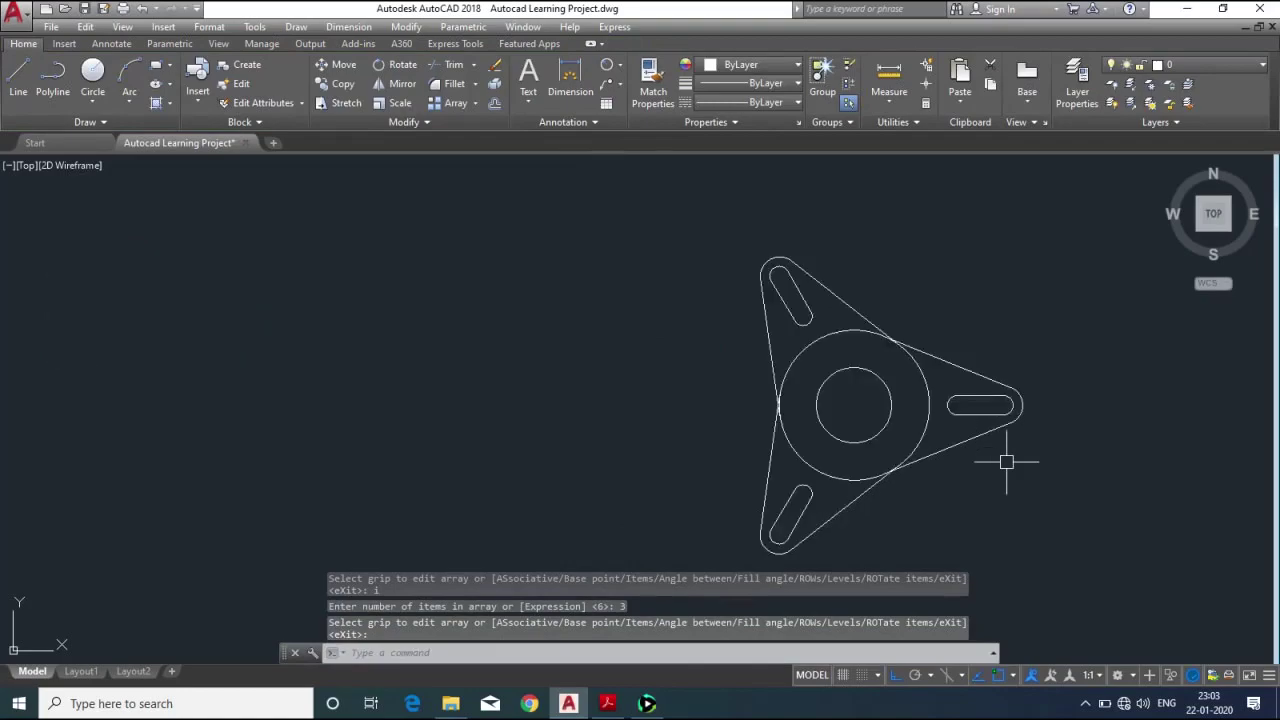
scroll(1006, 457, "up", 2)
scroll(1006, 459, "down", 2)
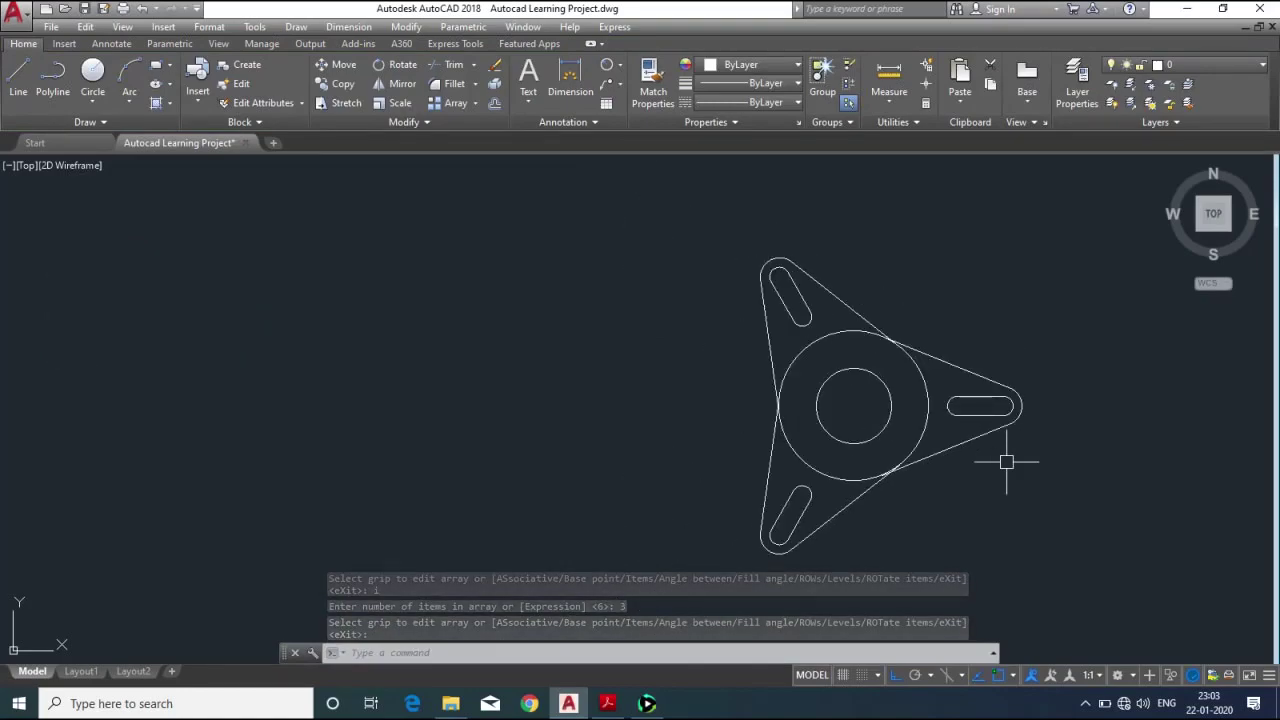
scroll(855, 342, "up", 4)
scroll(898, 335, "up", 4)
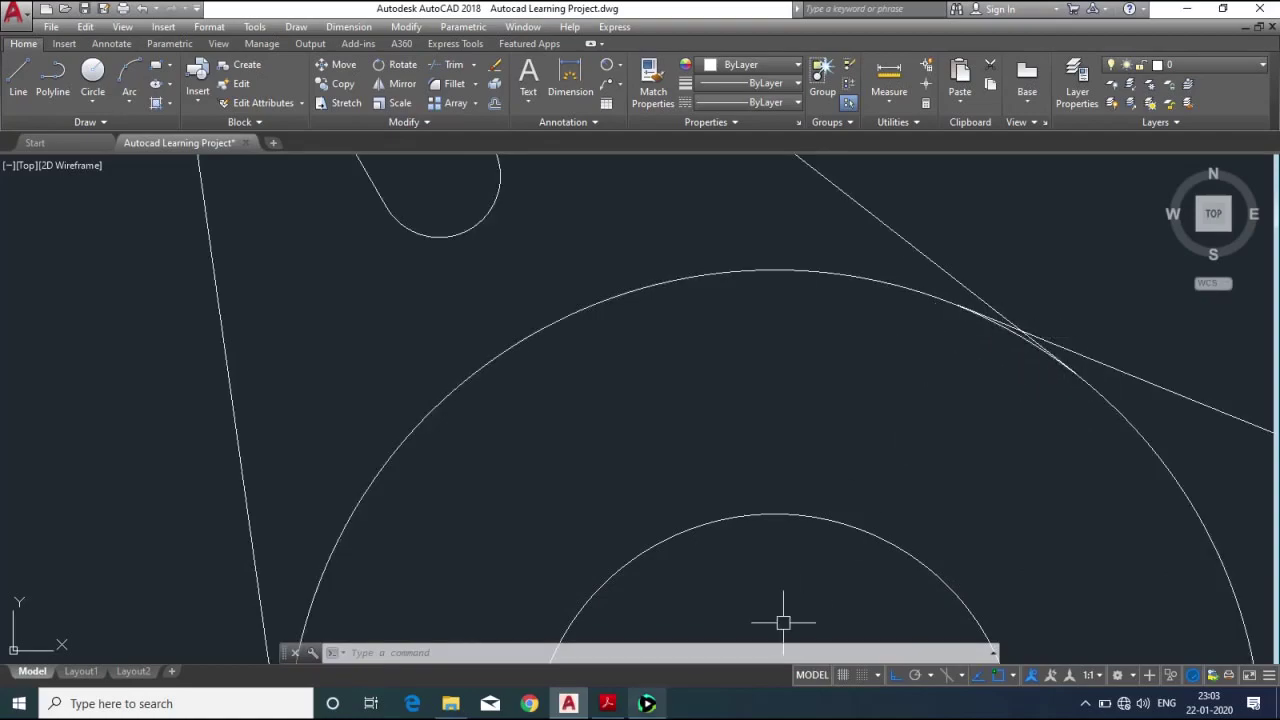
left_click(607, 703)
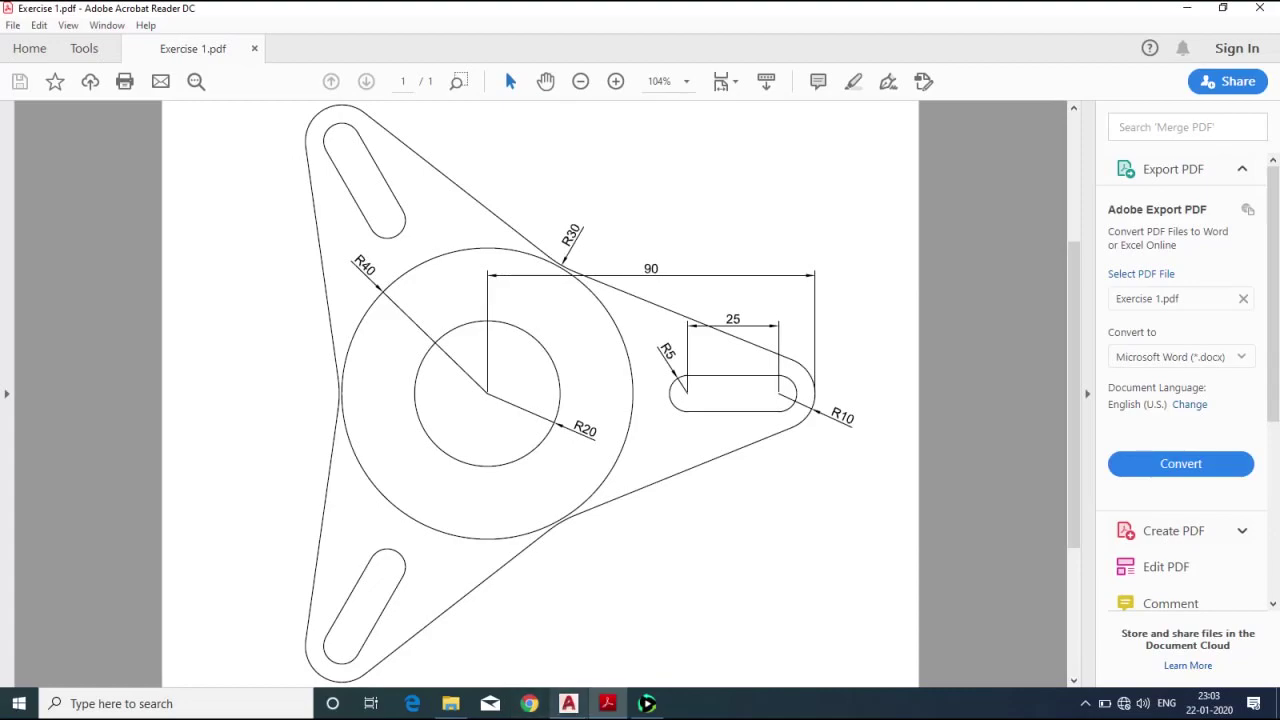
left_click(568, 703)
scroll(699, 327, "down", 8)
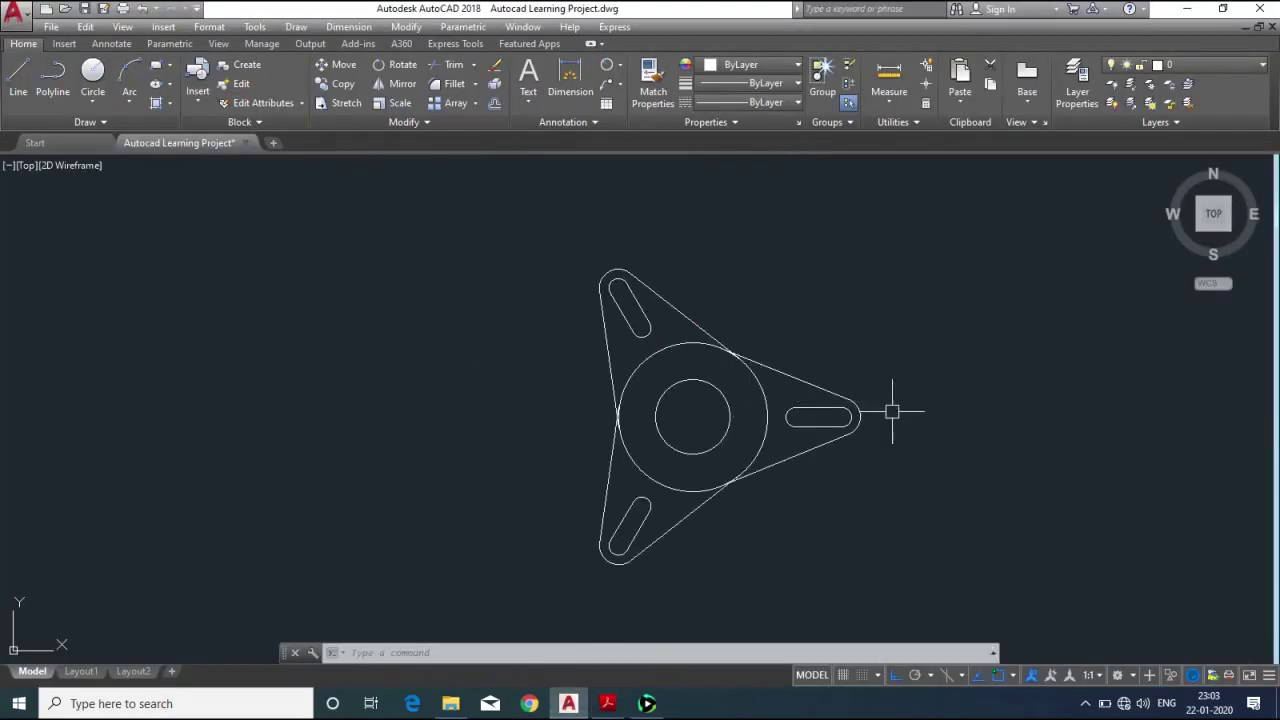
Explode the three-lobed array into separate objects.
left_click(782, 456)
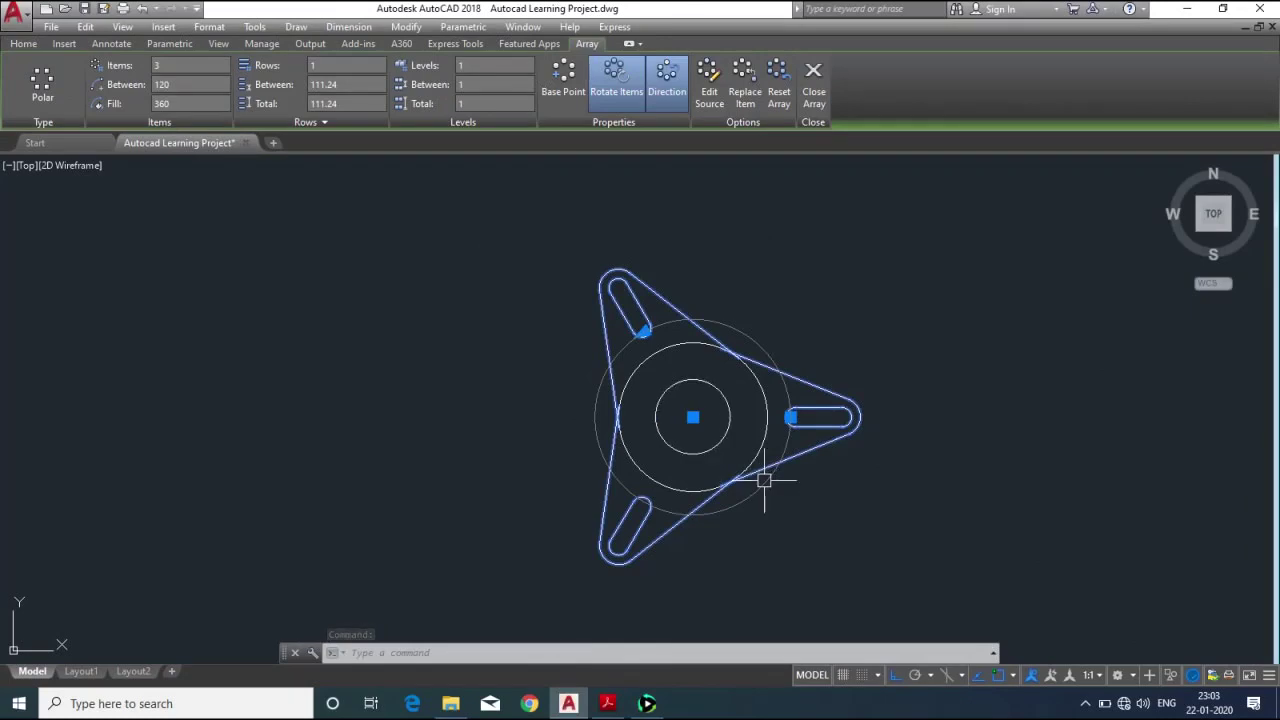
type("x")
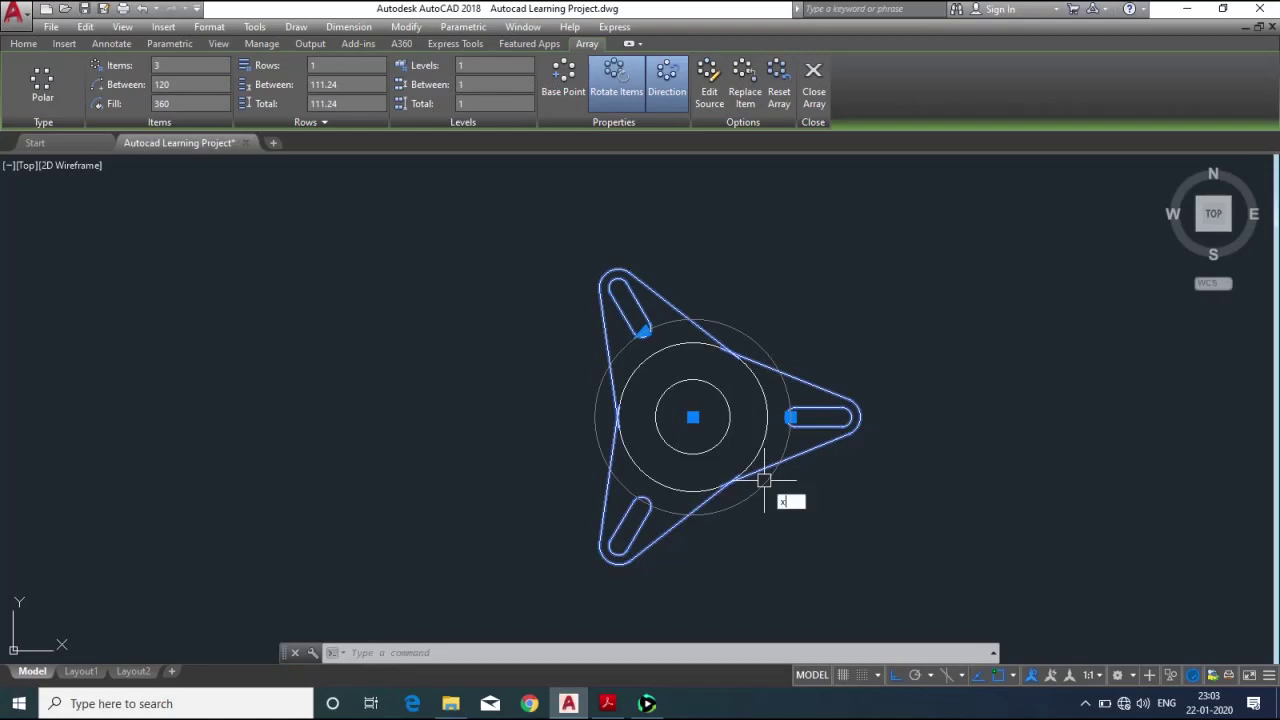
key("Return")
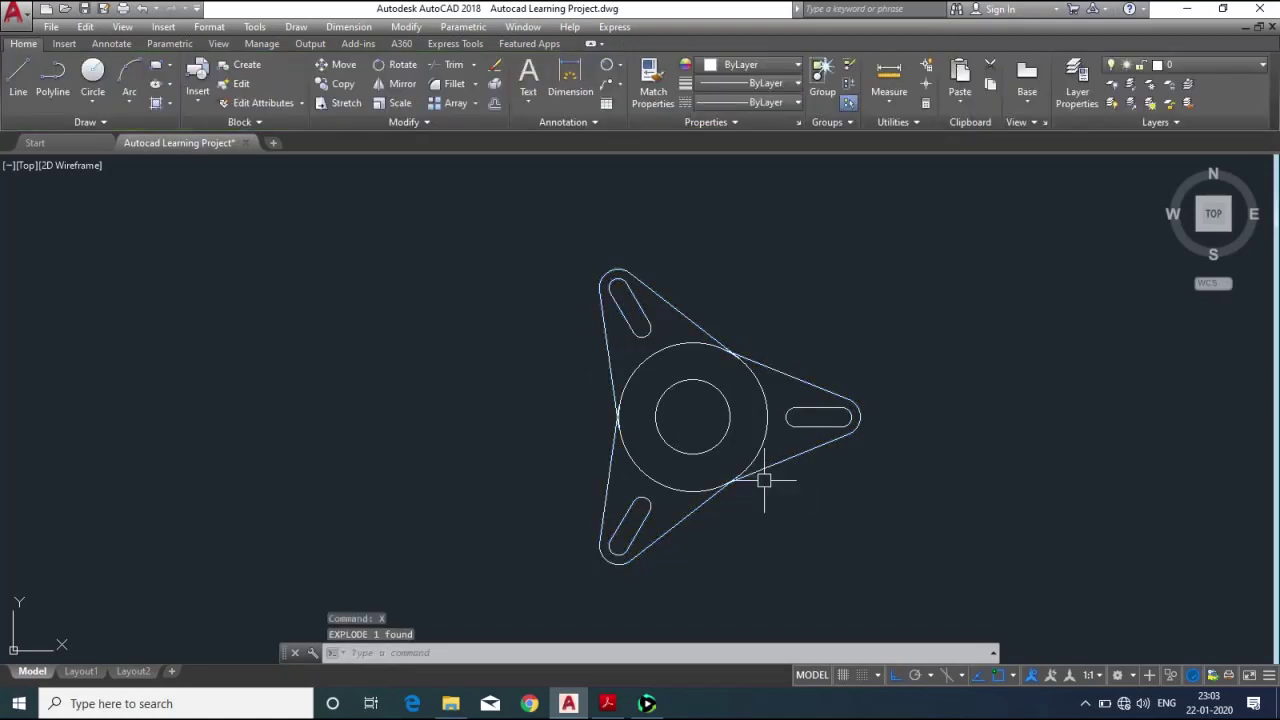
scroll(700, 335, "up", 5)
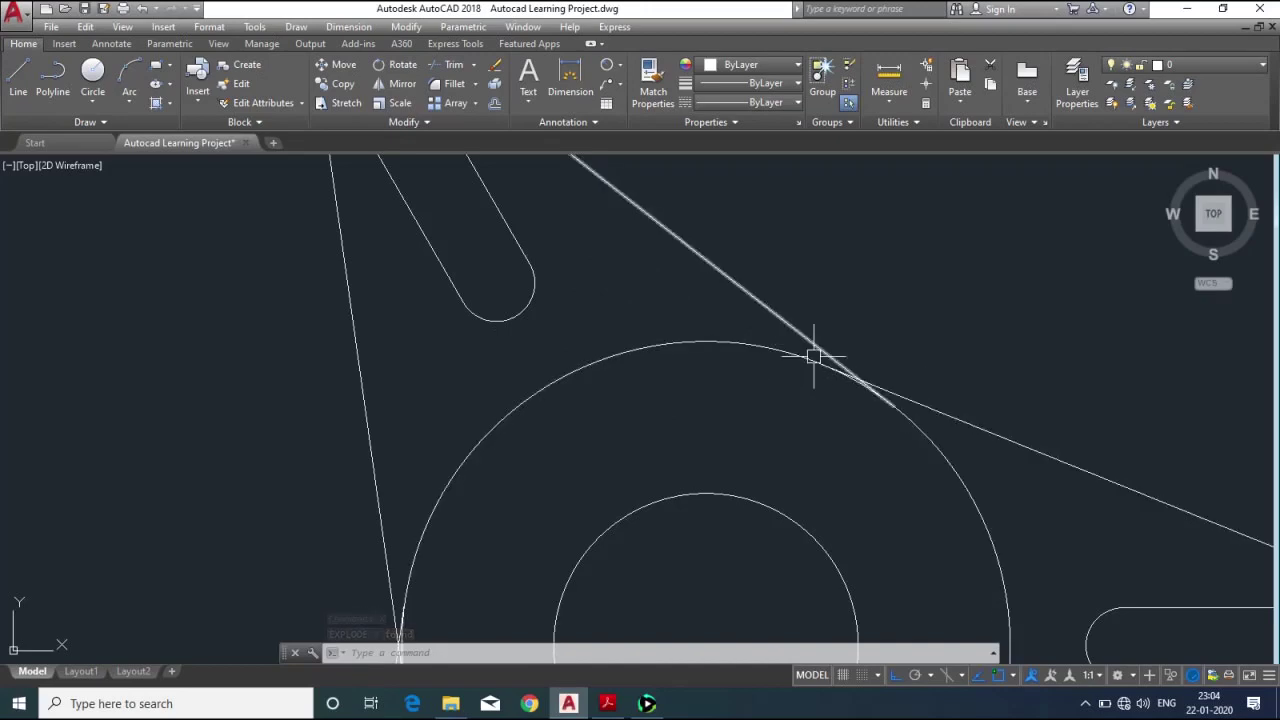
Fillet the upper tangent line to the large outer circle with radius 30.
type("f")
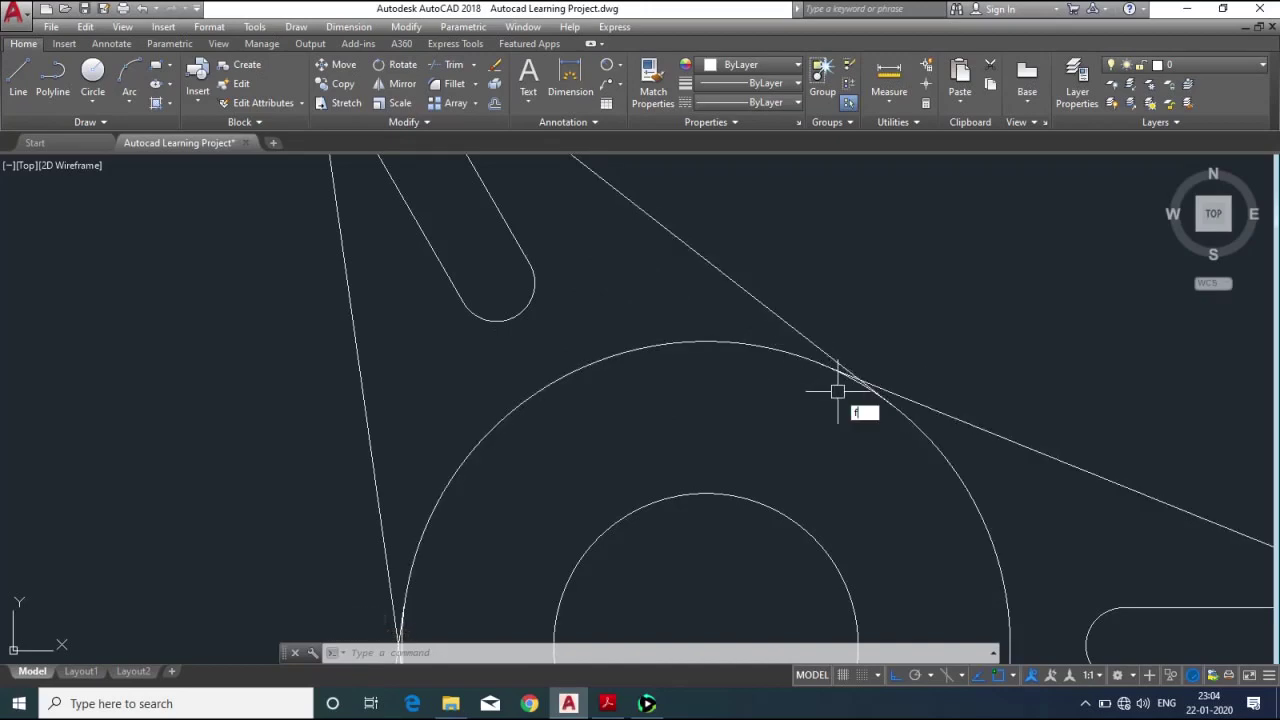
key("Return")
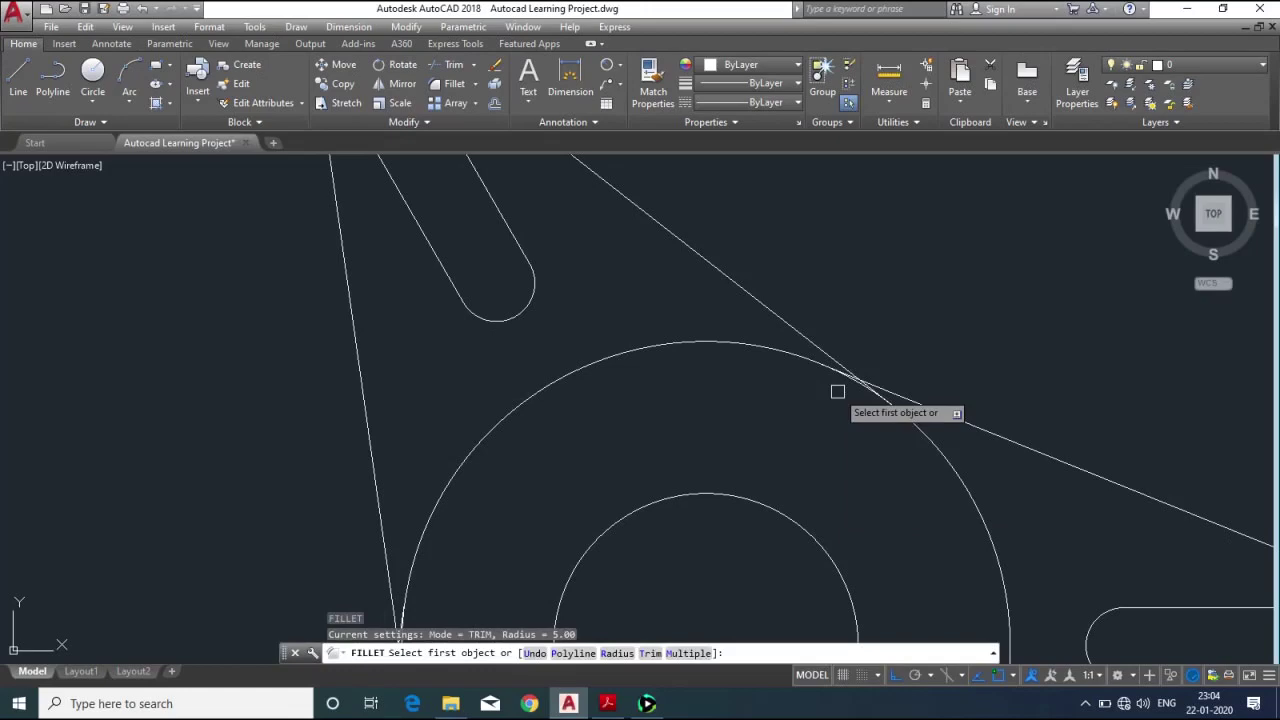
type("r")
key("Return")
type("30")
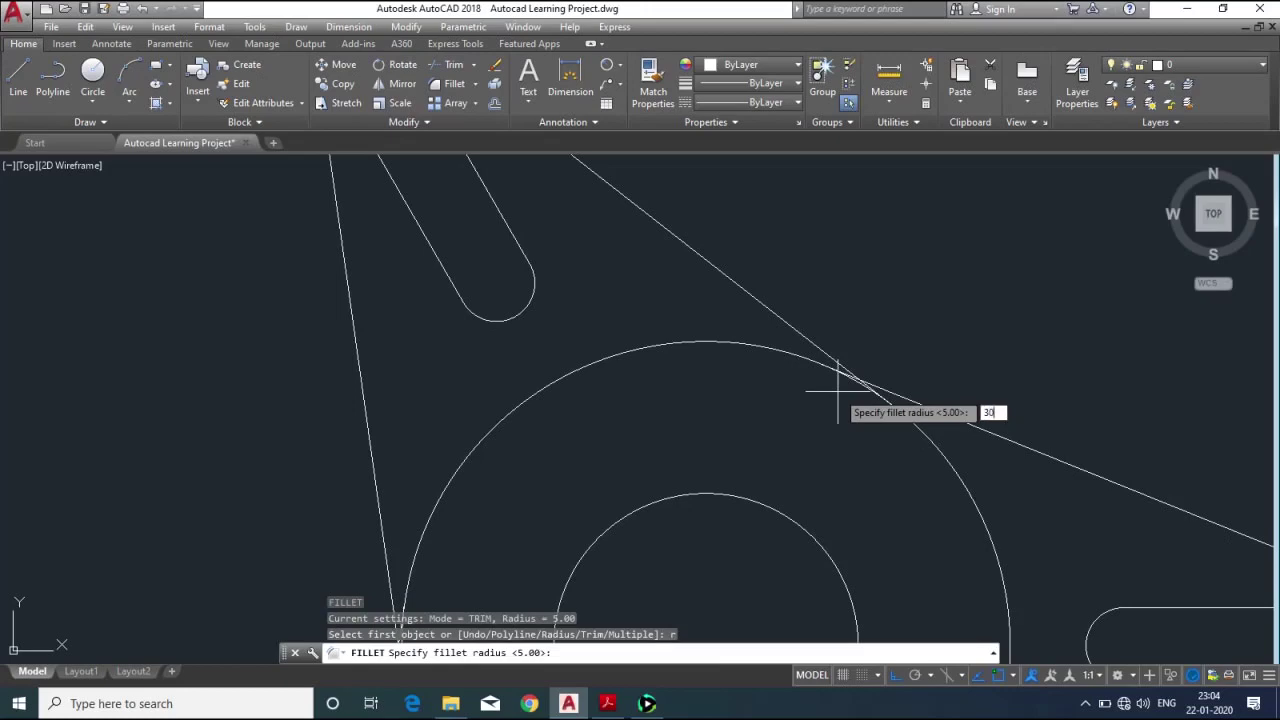
key("Return")
left_click(786, 318)
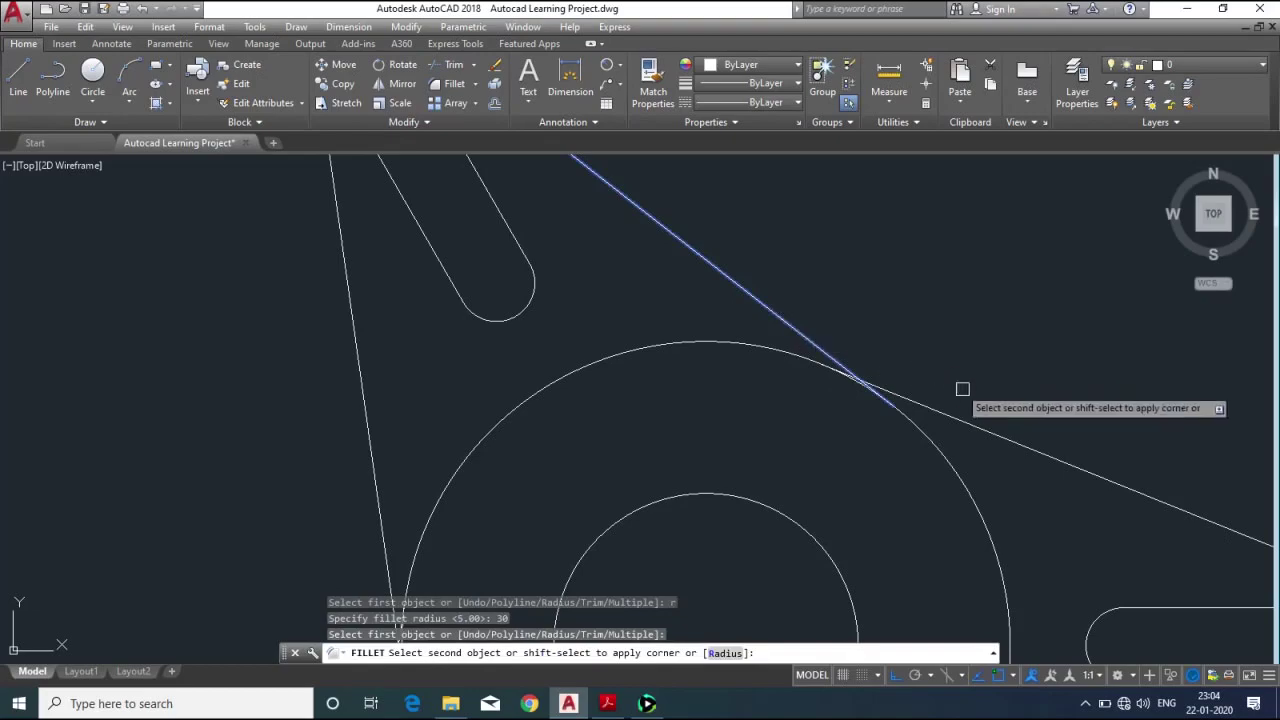
left_click(970, 426)
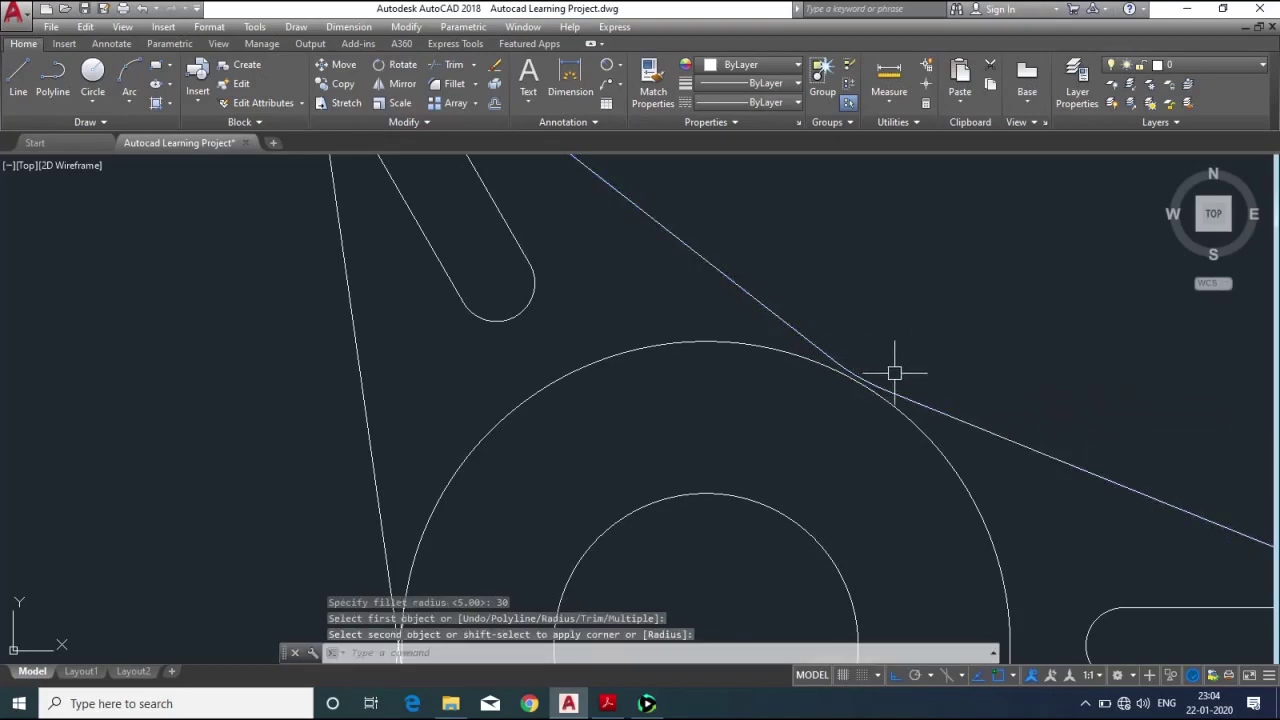
scroll(791, 343, "down", 3)
scroll(800, 520, "down", 3)
scroll(807, 488, "up", 5)
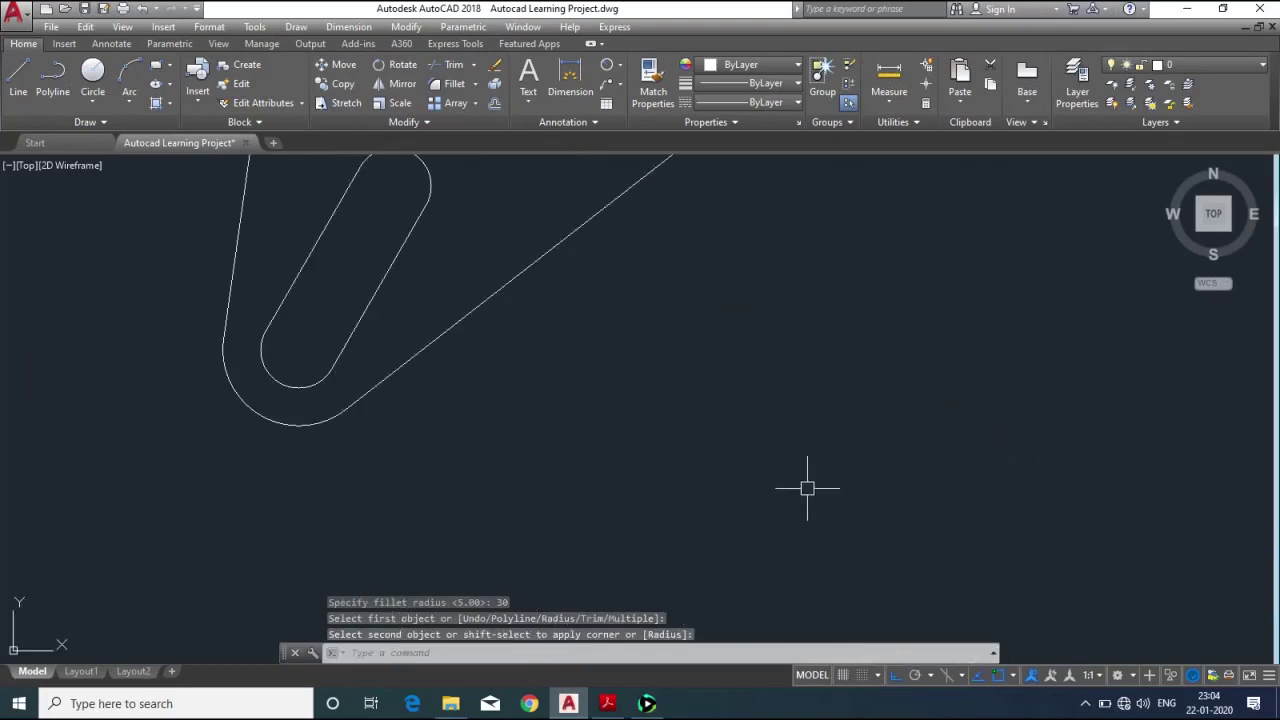
scroll(814, 432, "down", 2)
Fillet the lower tangent line to its adjoining edge with the R30 radius.
key("Escape")
key("Return")
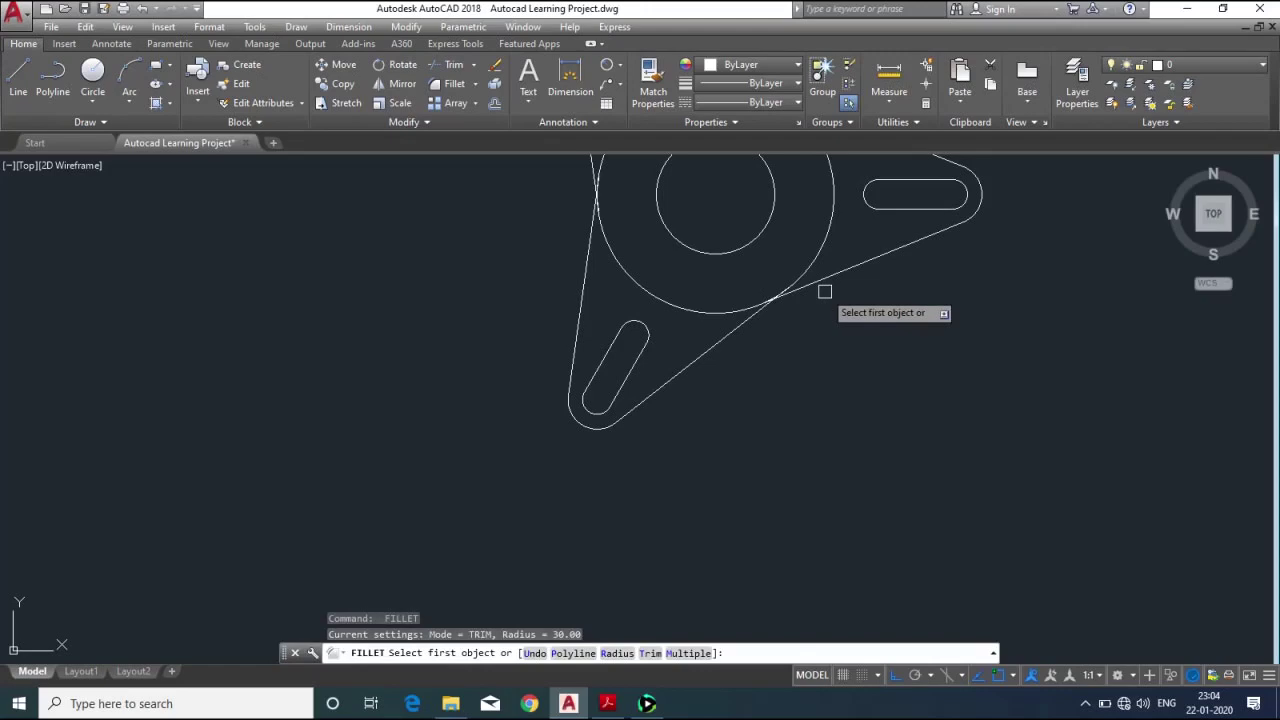
key("Escape")
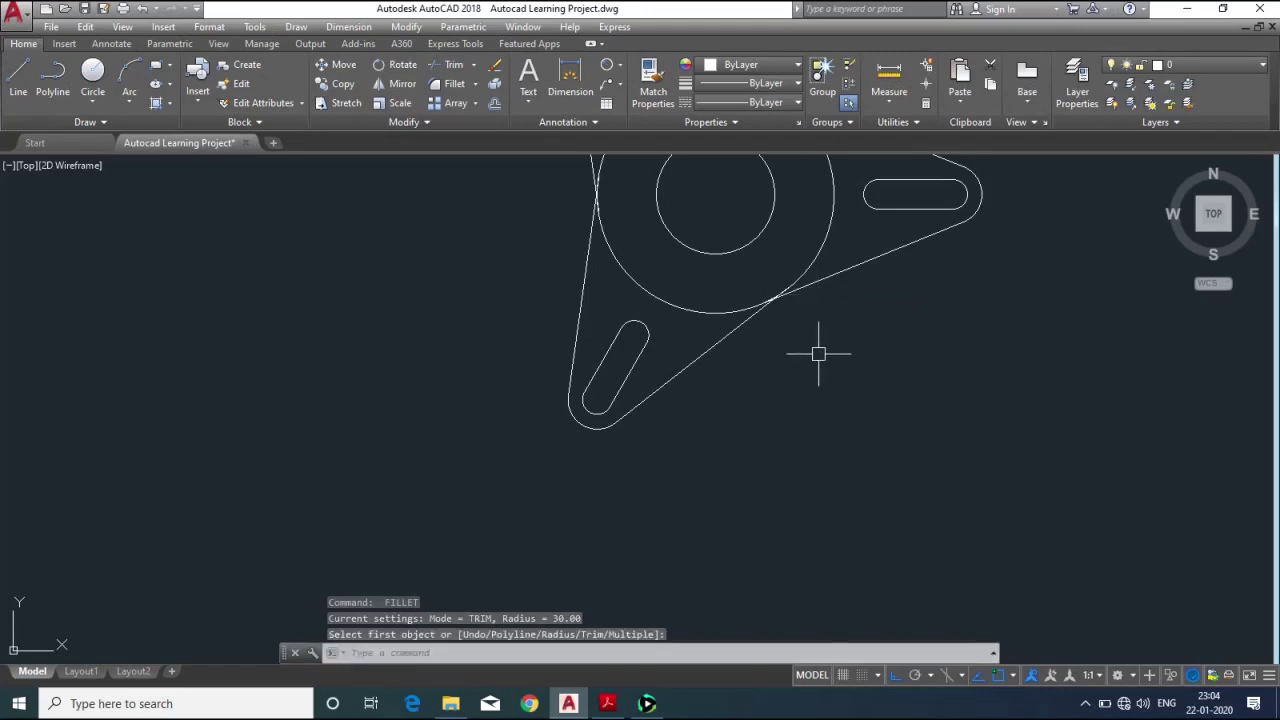
key("Return")
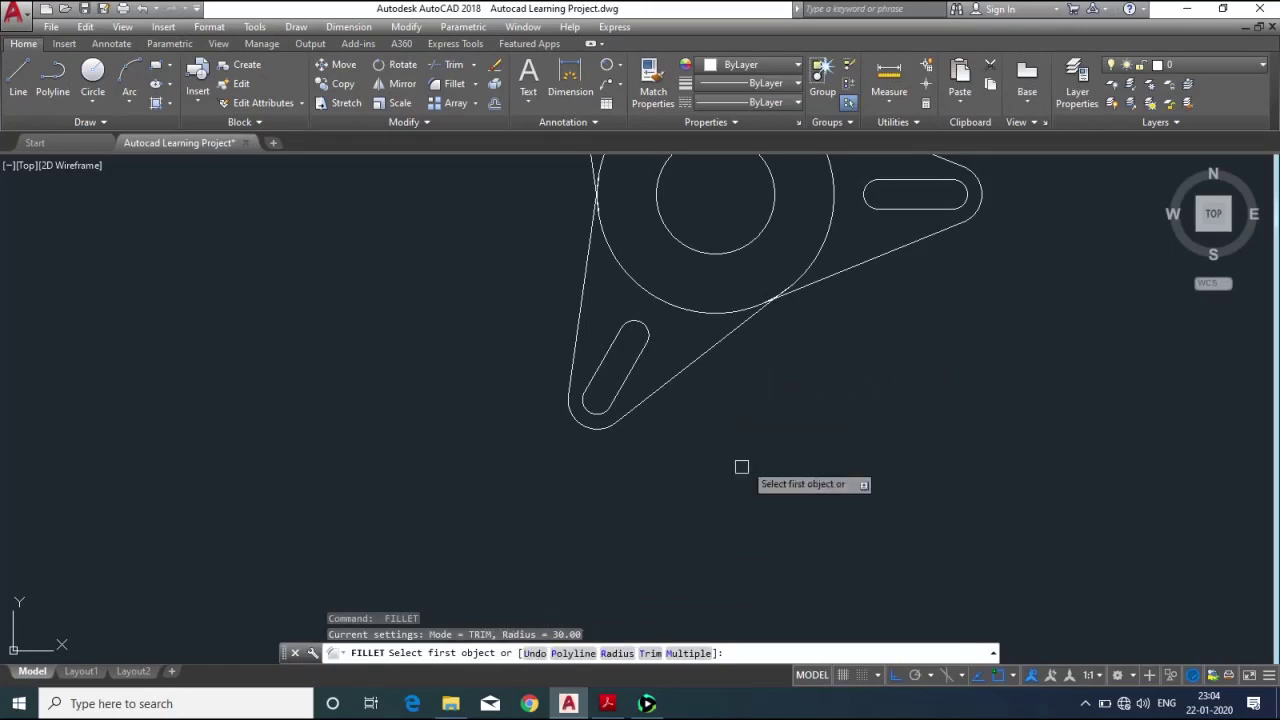
left_click(823, 283)
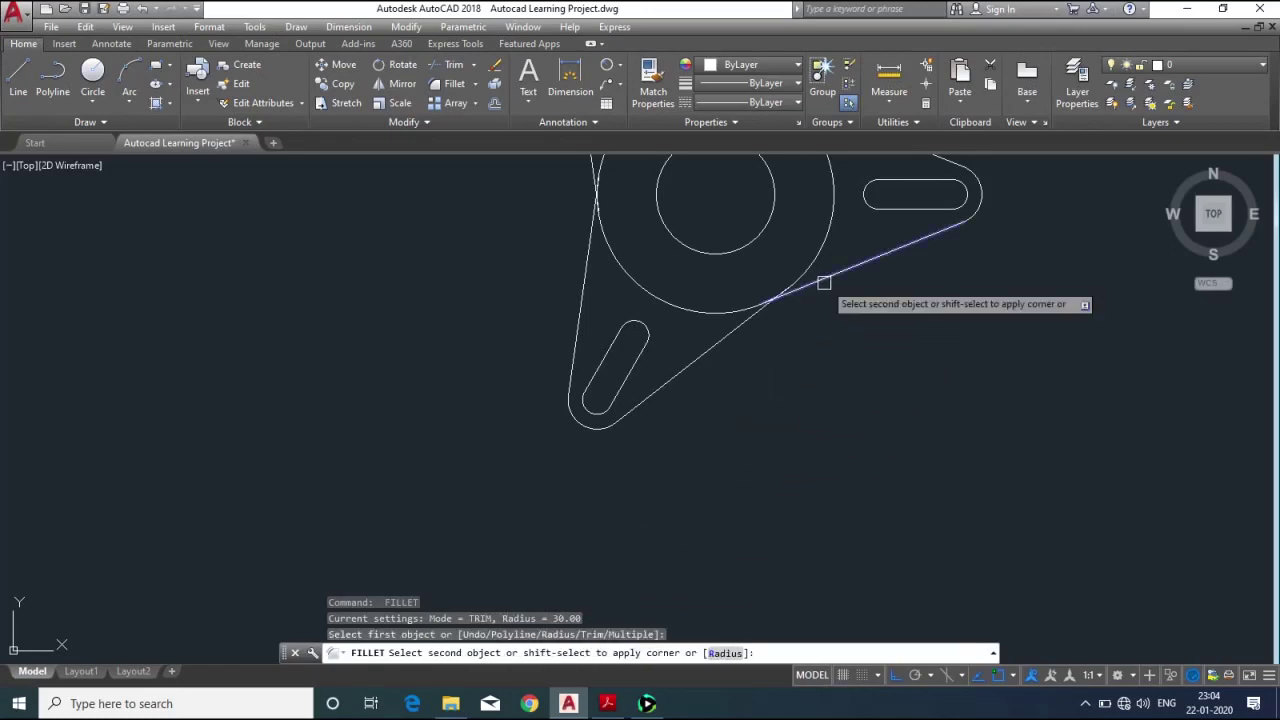
left_click(748, 316)
scroll(851, 383, "down", 2)
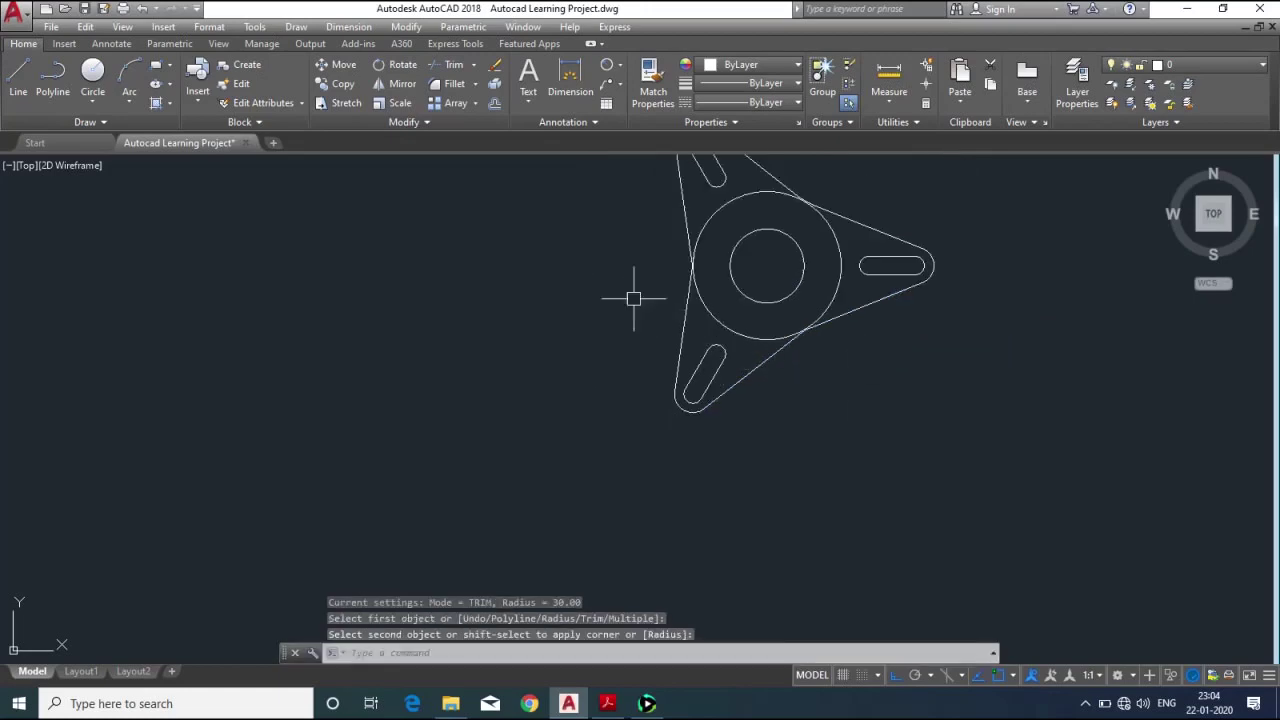
Start a fillet on the left edge line, then cancel it.
key("Return")
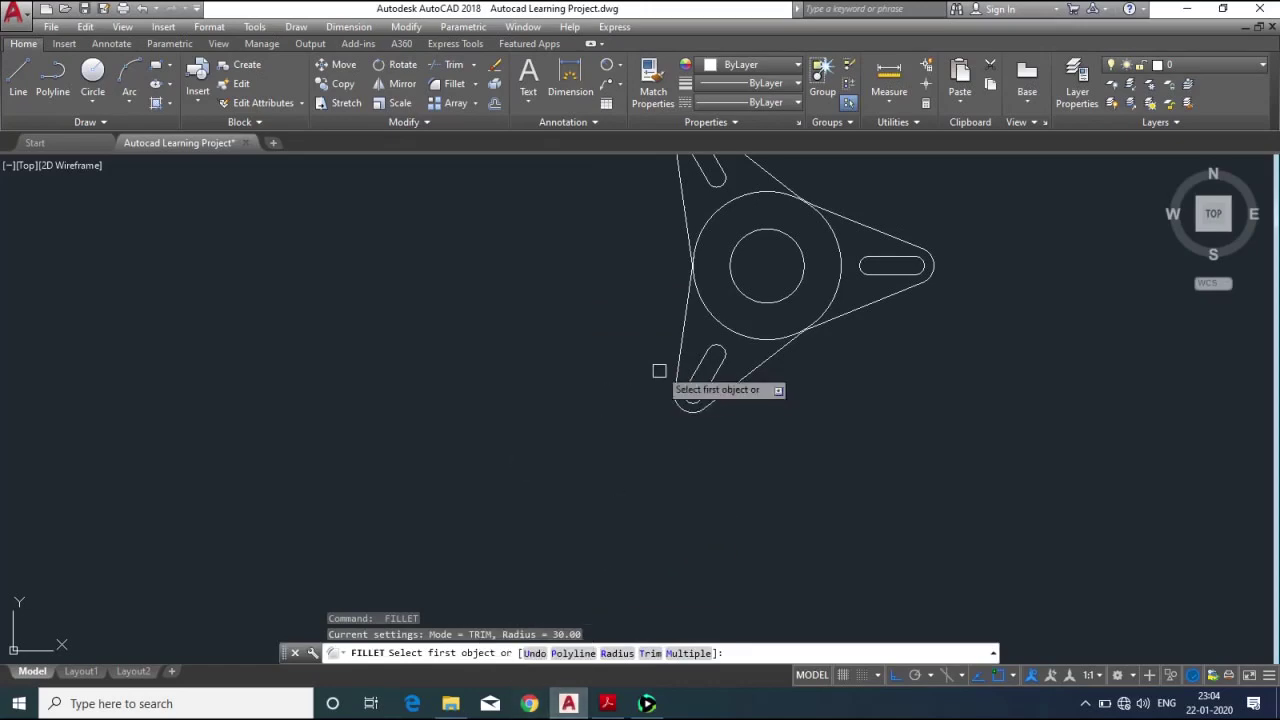
scroll(690, 235, "up", 2)
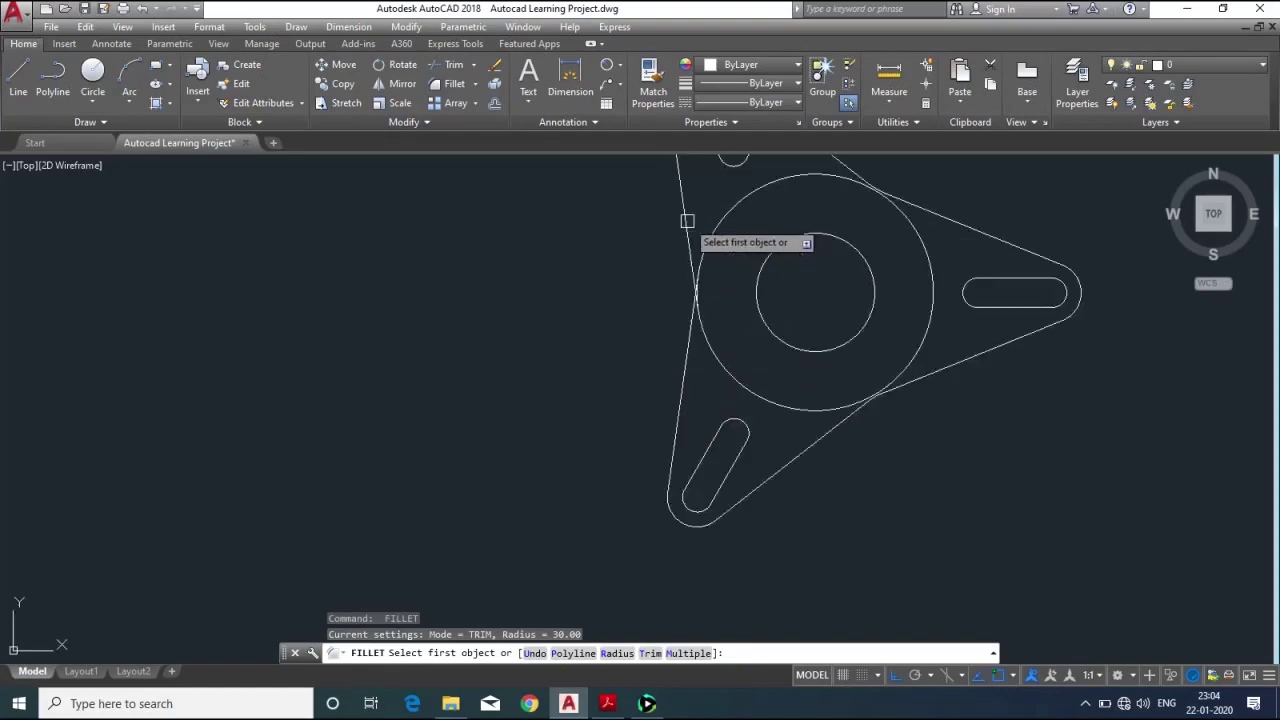
scroll(687, 224, "up", 2)
left_click(687, 228)
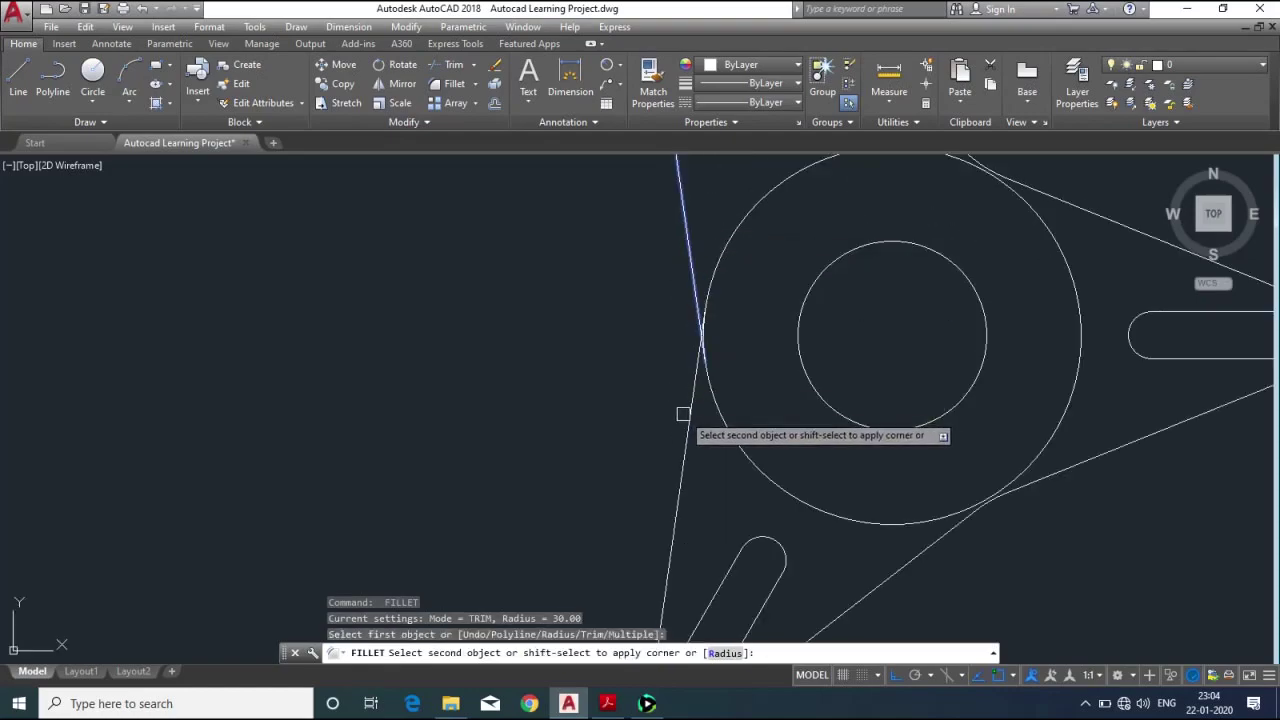
key("Return")
key("Return")
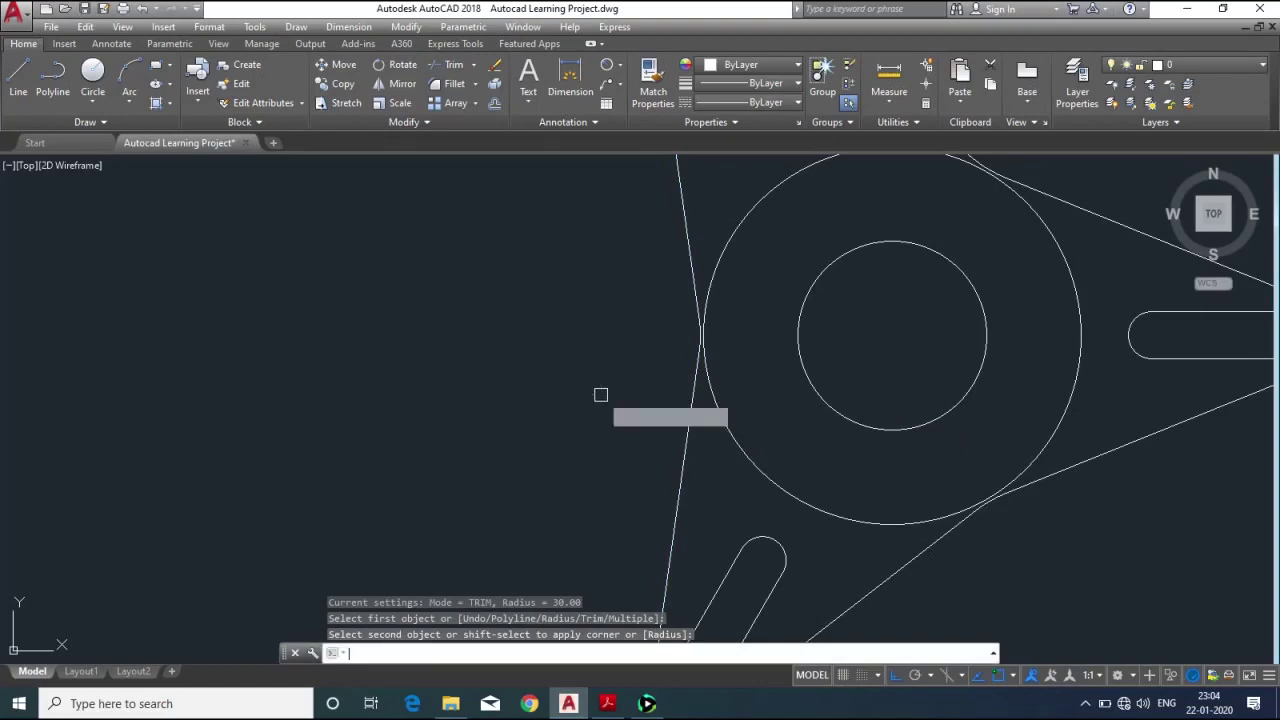
scroll(602, 394, "down", 4)
key("Escape")
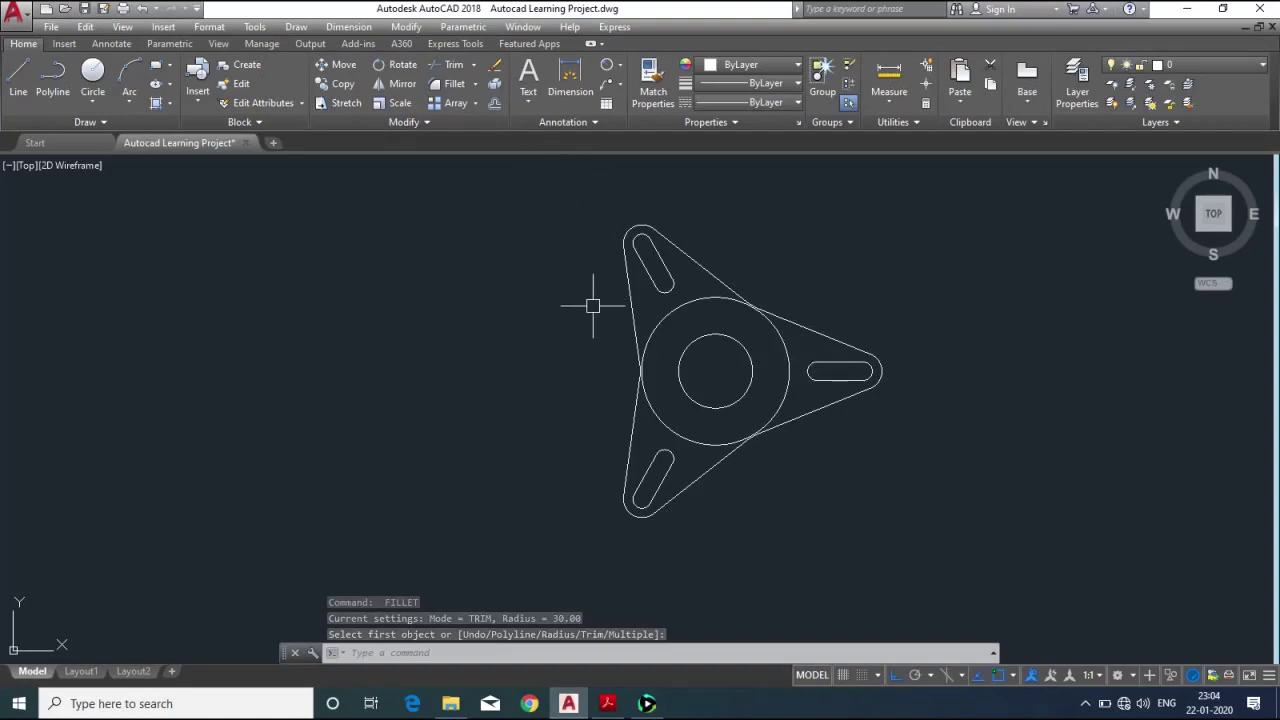
scroll(845, 383, "up", 4)
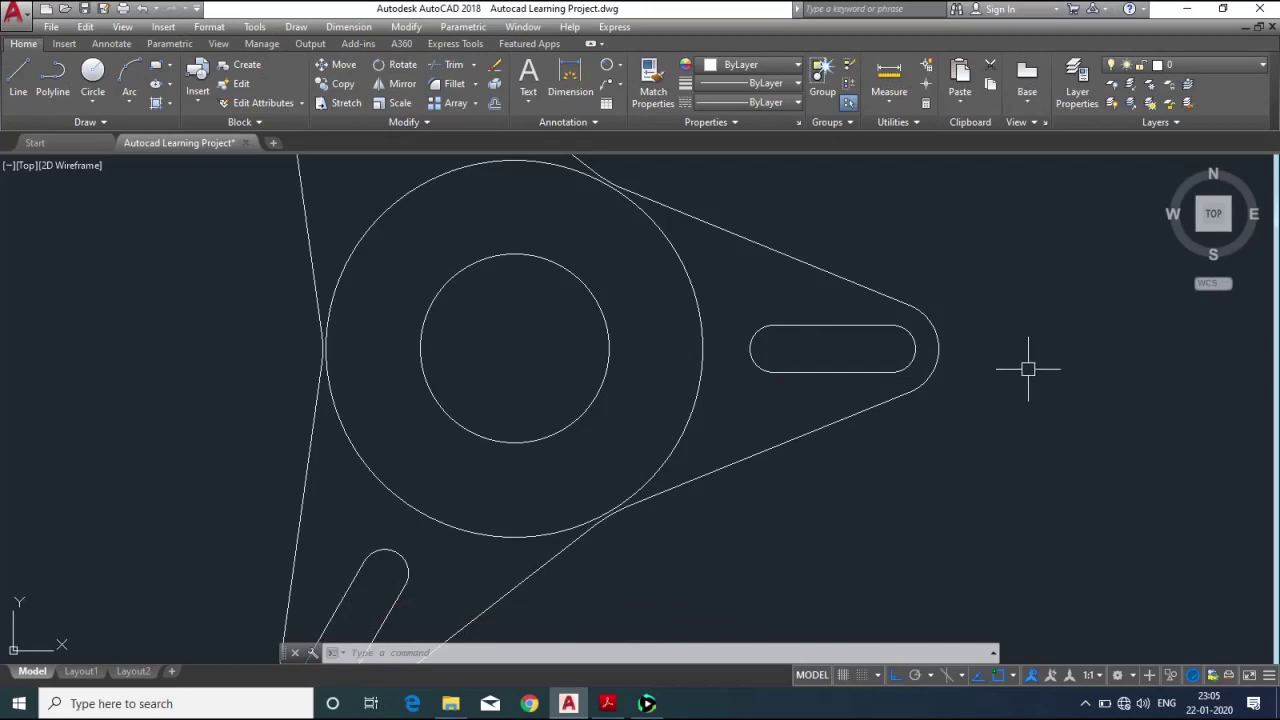
mouse_move(940, 347)
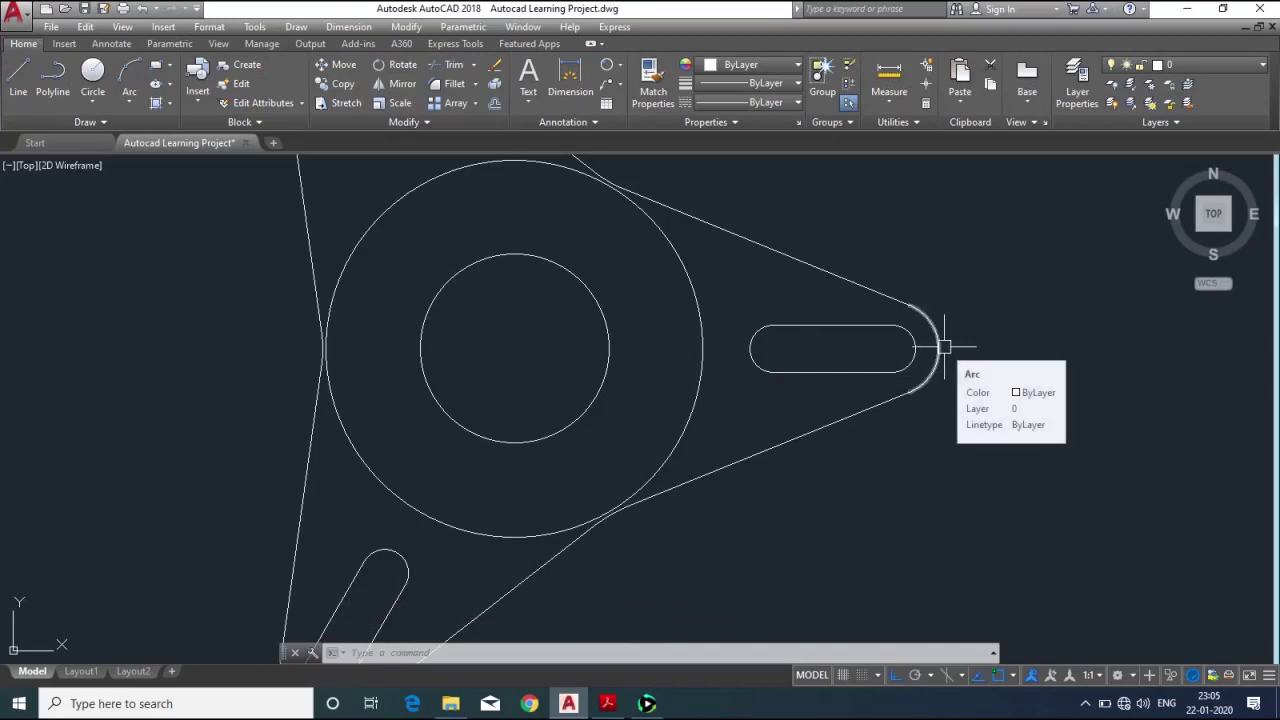
Add the 90 linear dimension from the central circles' centre to the right lobe.
type("d")
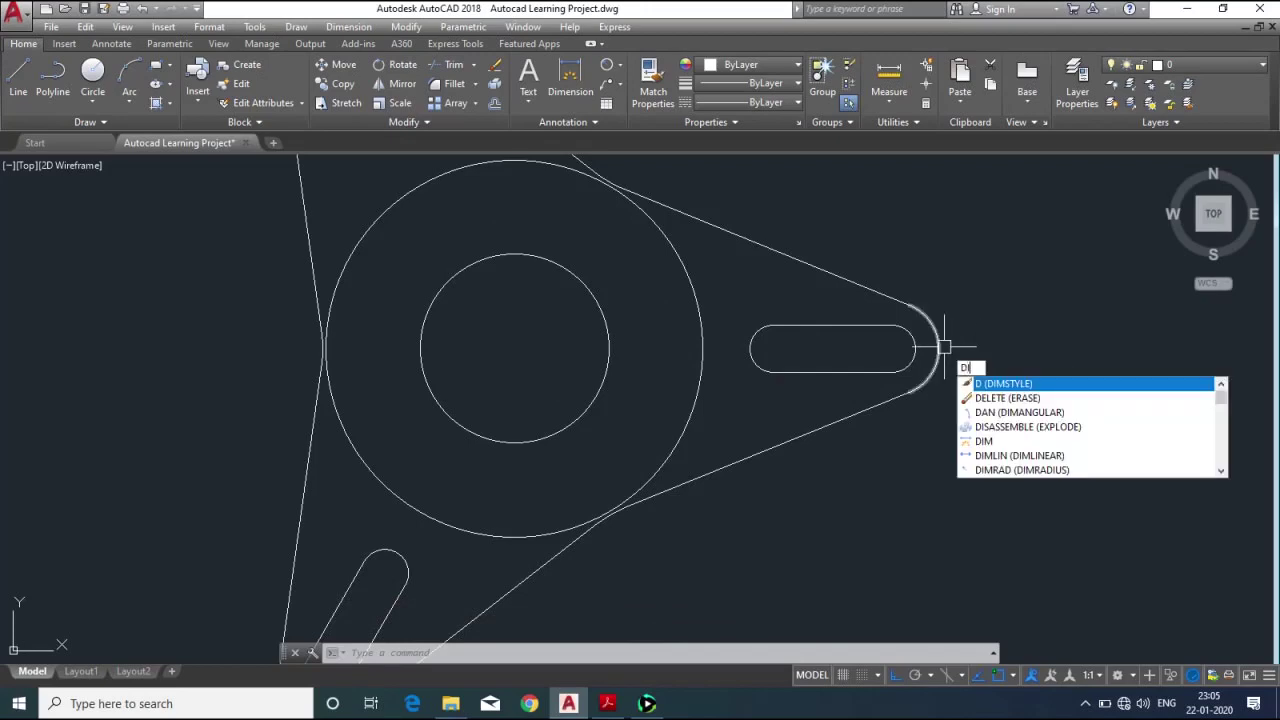
type("li")
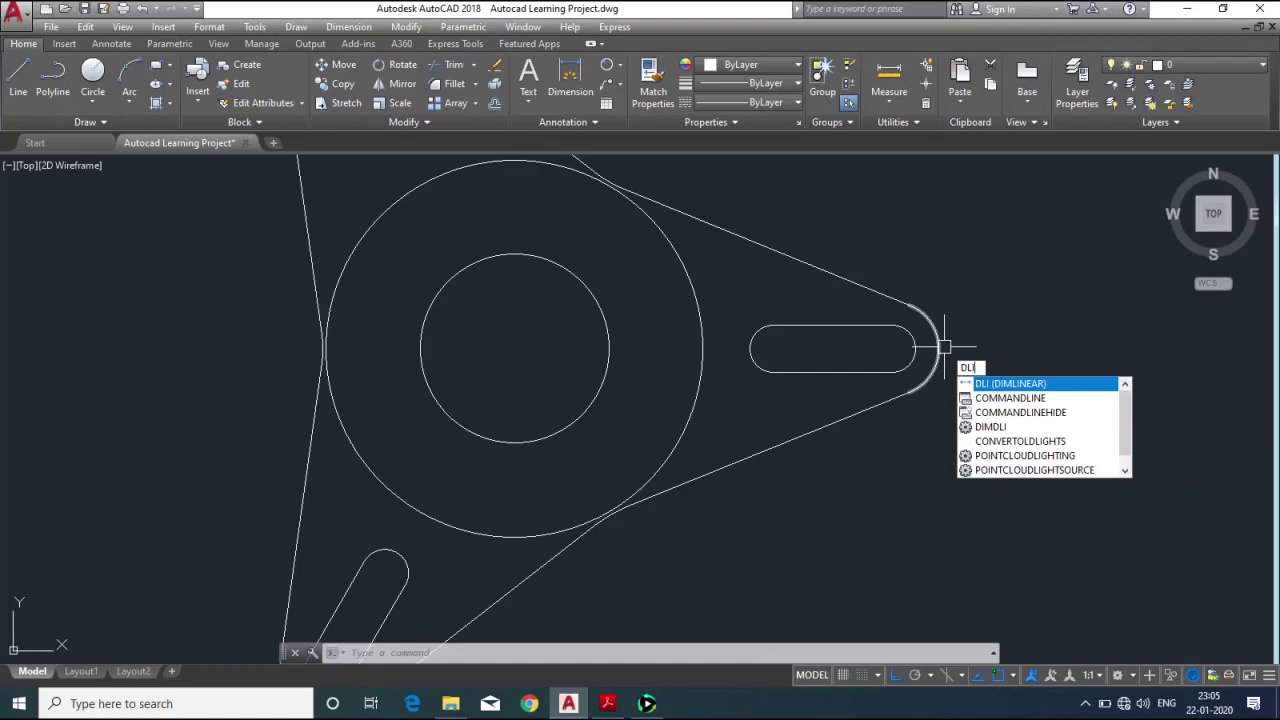
key("Return")
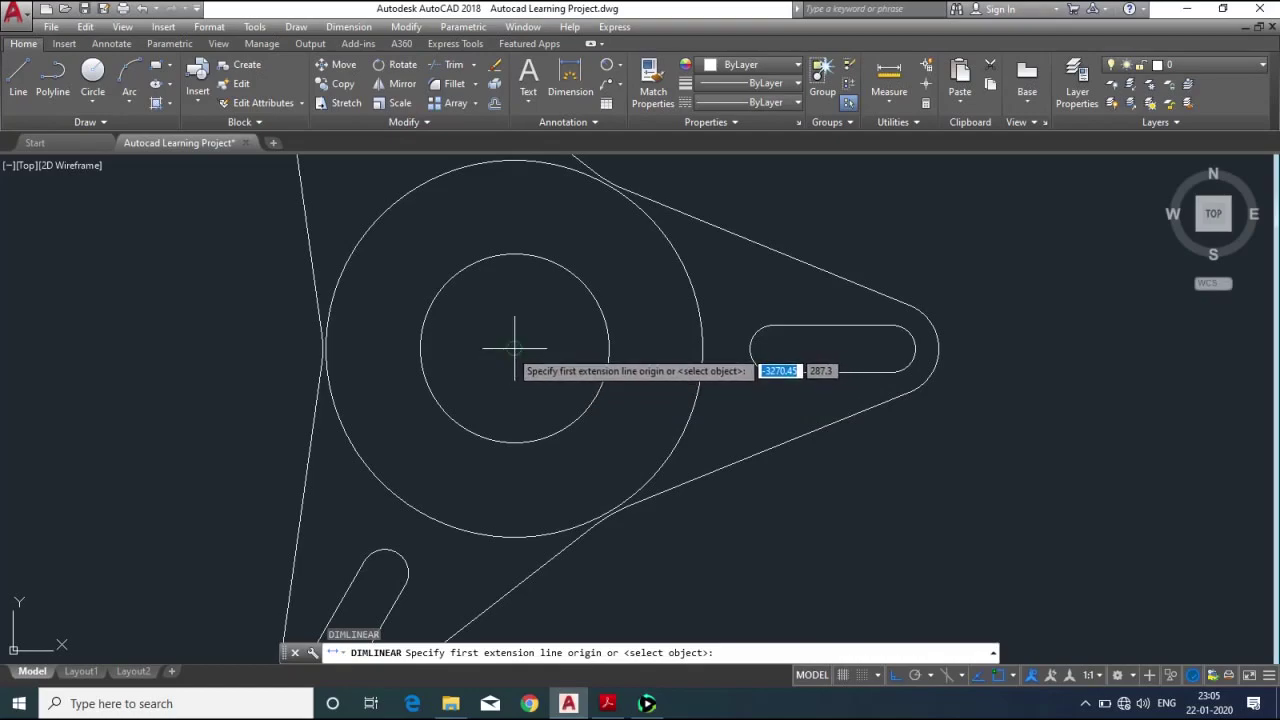
left_click(515, 349)
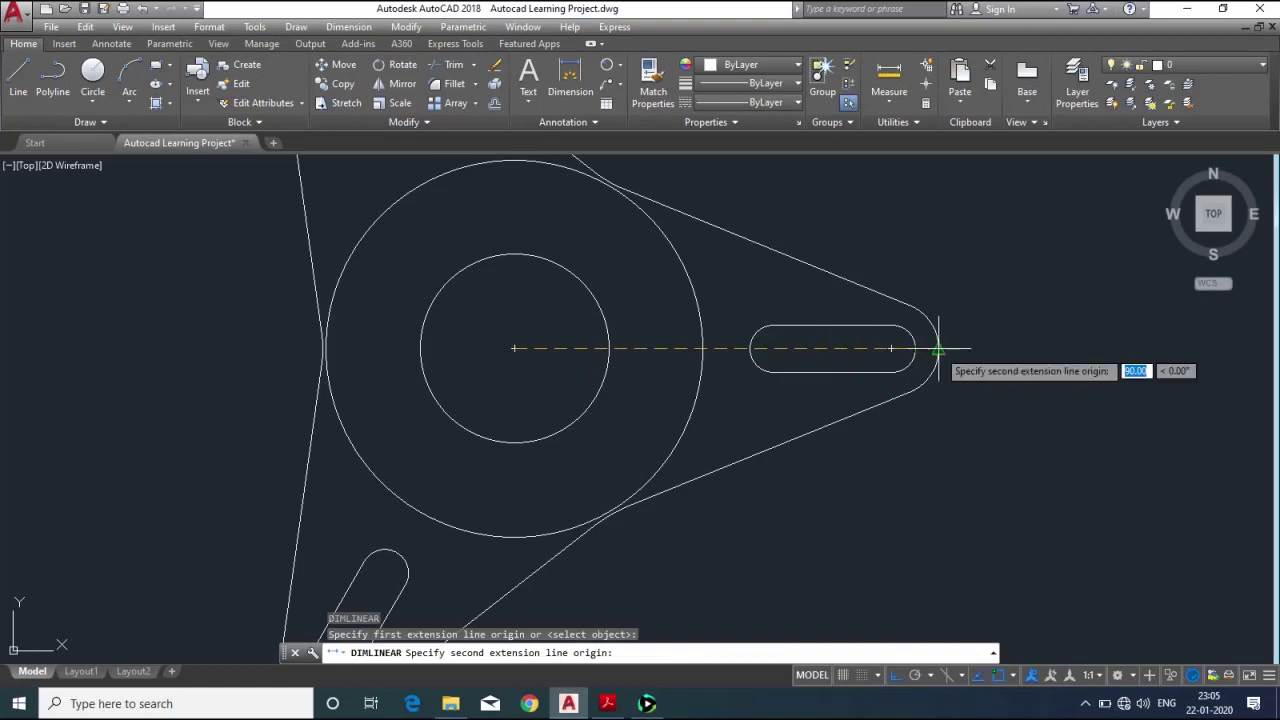
left_click(938, 349)
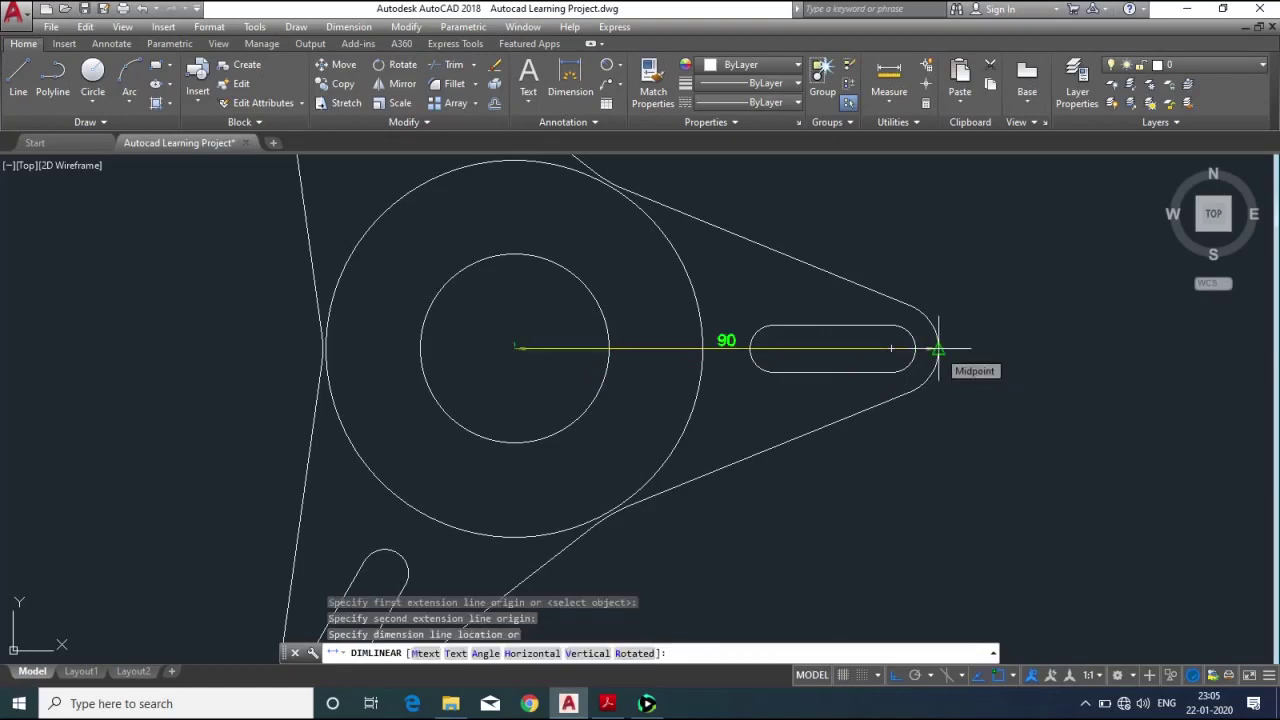
scroll(938, 349, "down", 2)
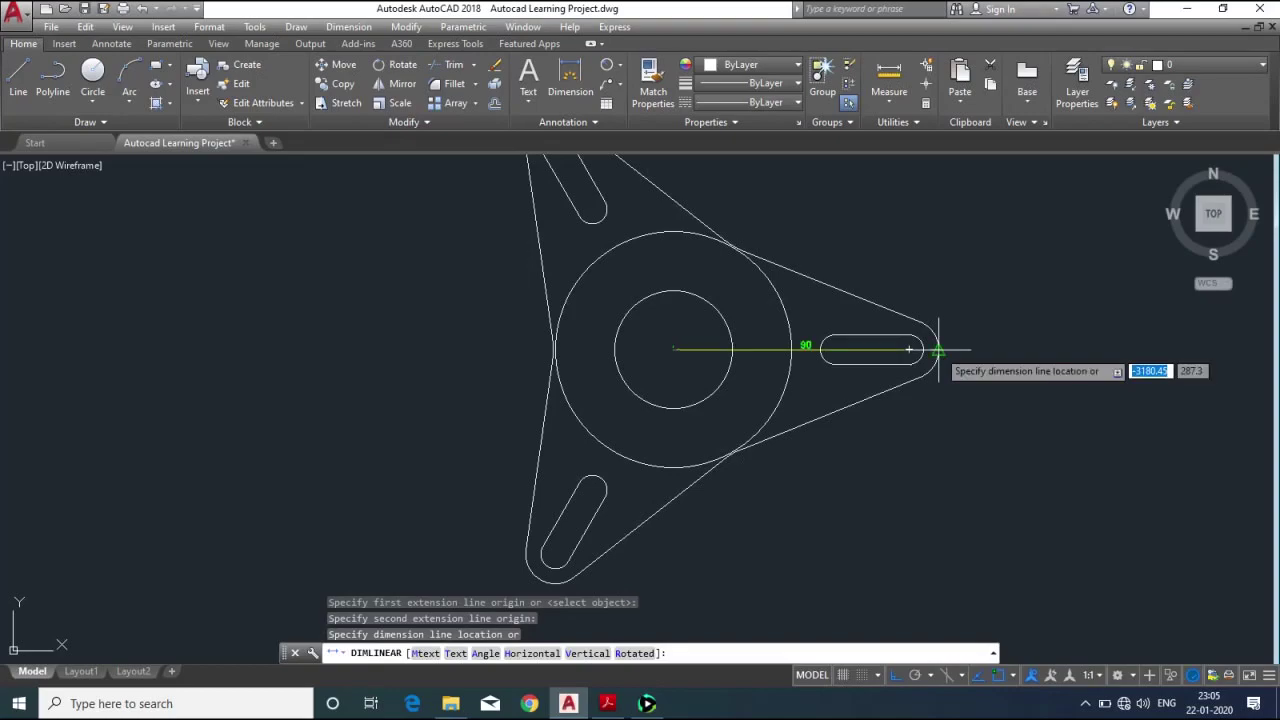
left_click(815, 221)
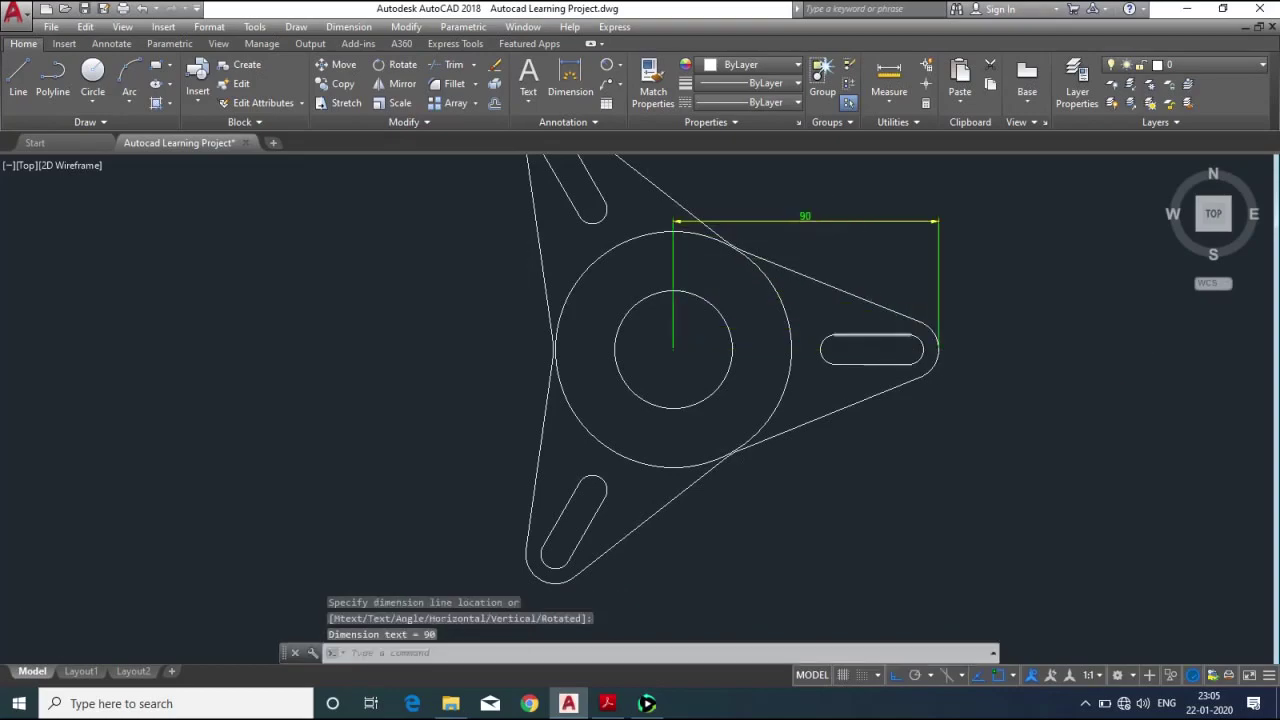
scroll(872, 334, "up", 2)
Add the 25 dimension between the right slot's arc centres above the slot.
key("Return")
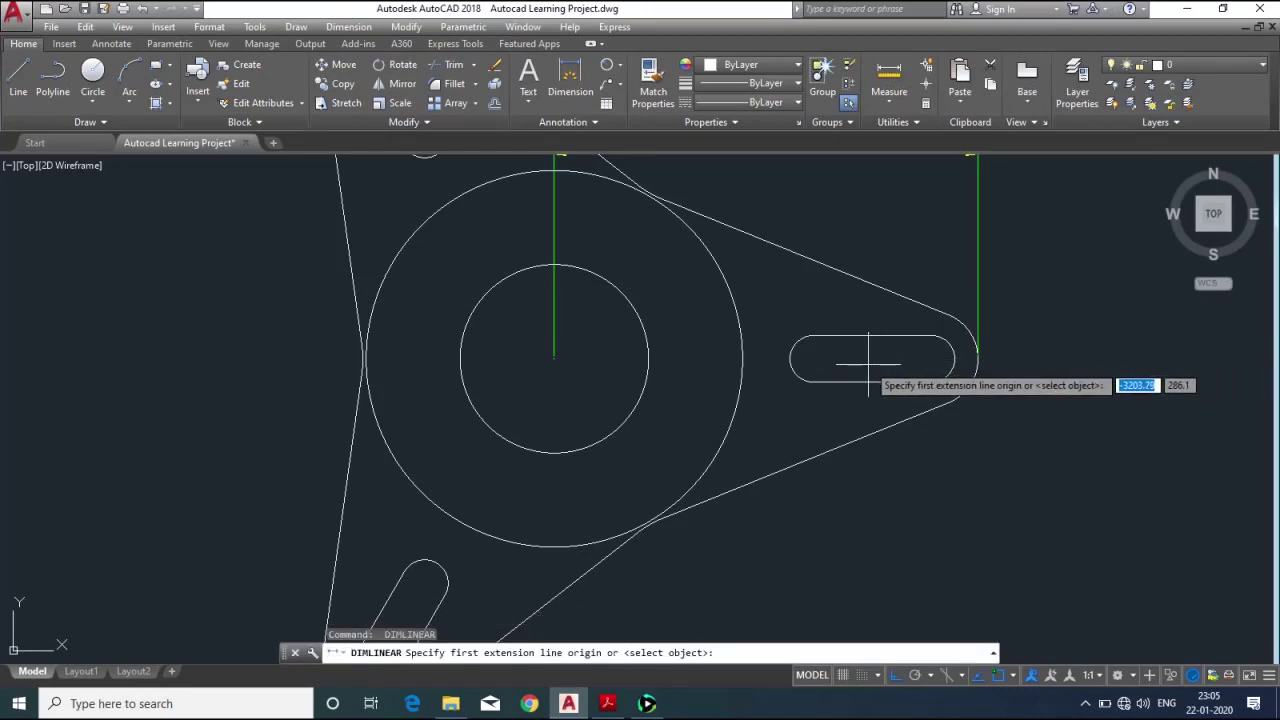
left_click(812, 358)
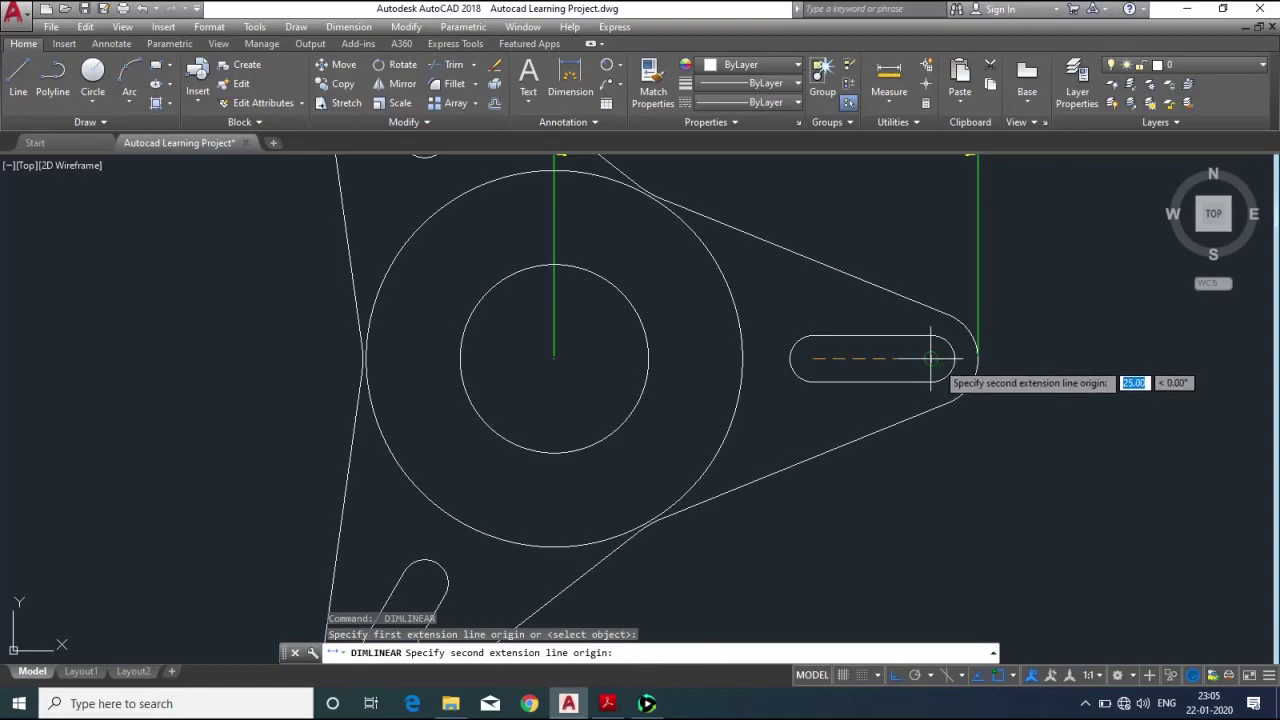
left_click(931, 358)
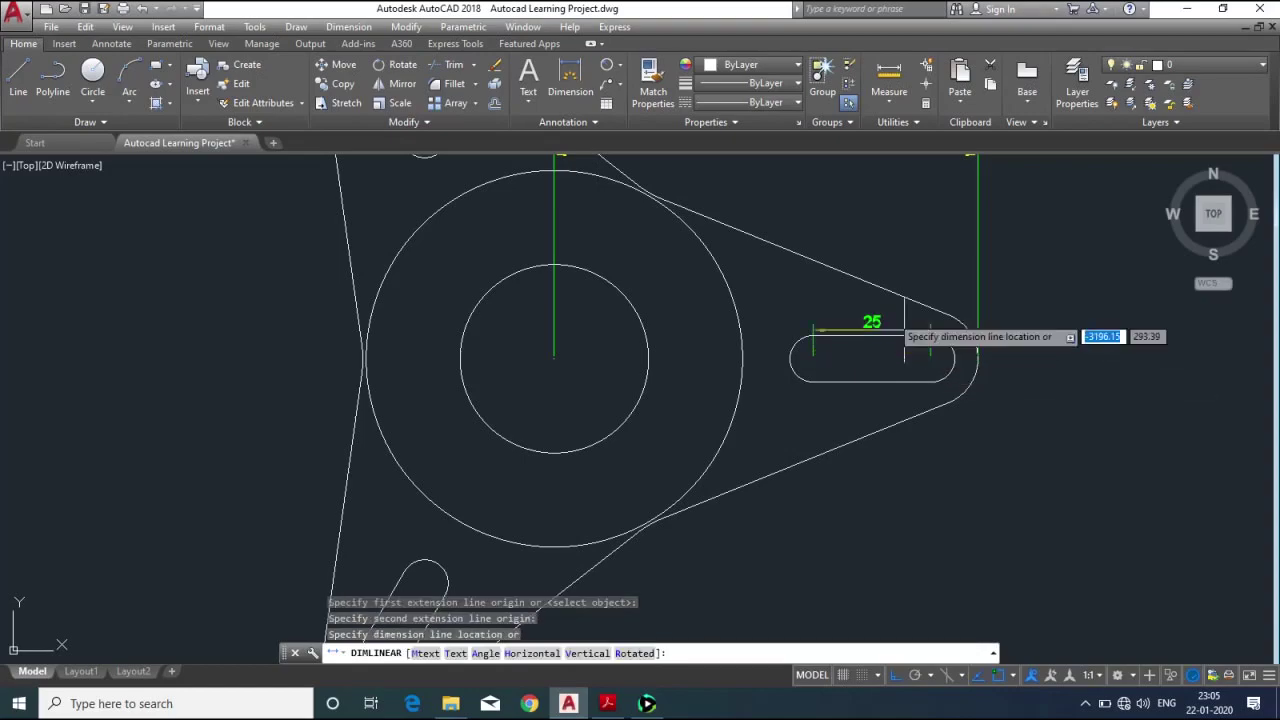
left_click(868, 229)
scroll(887, 291, "down", 4)
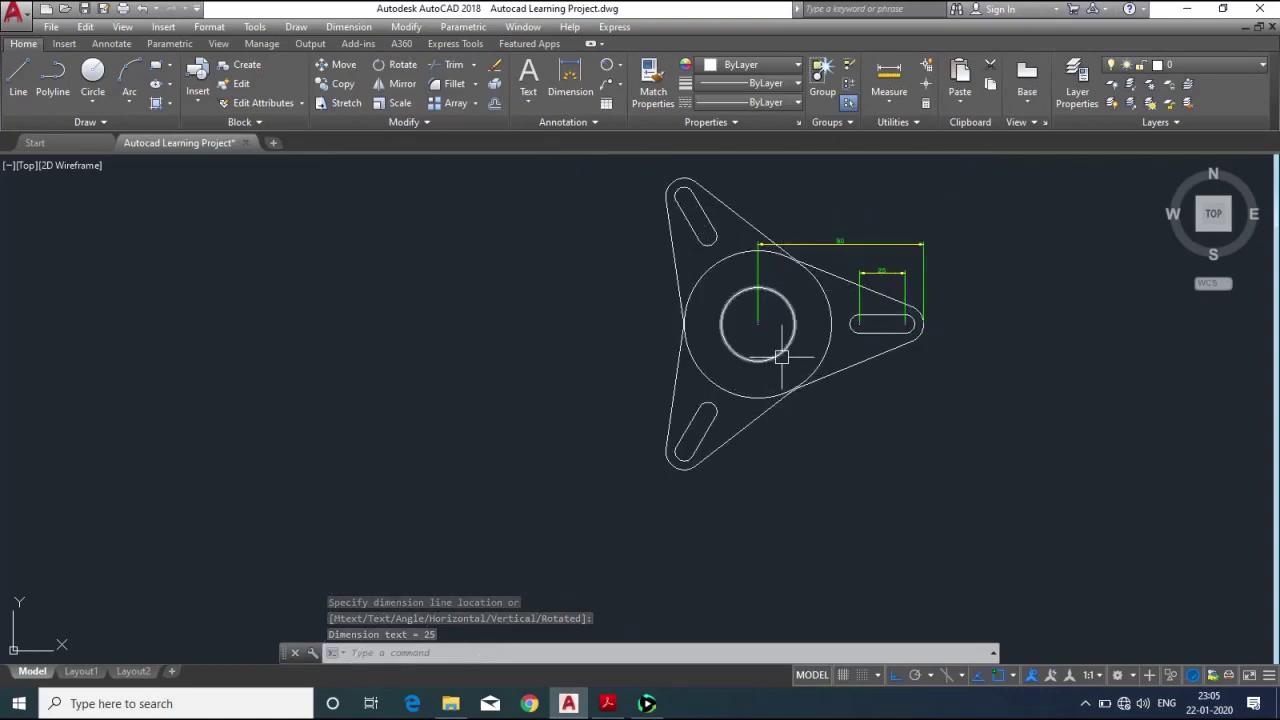
type("DRA")
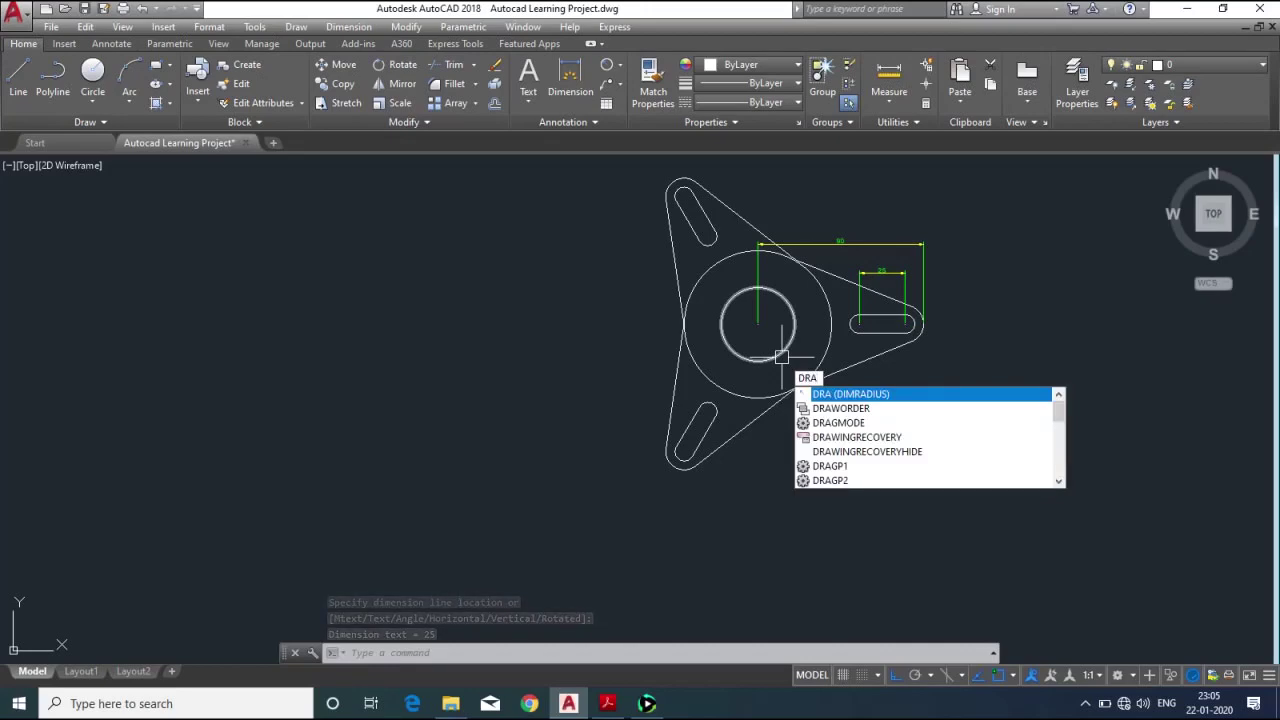
Dimension the inner circle as R20 and the large circle as R40.
key("Return")
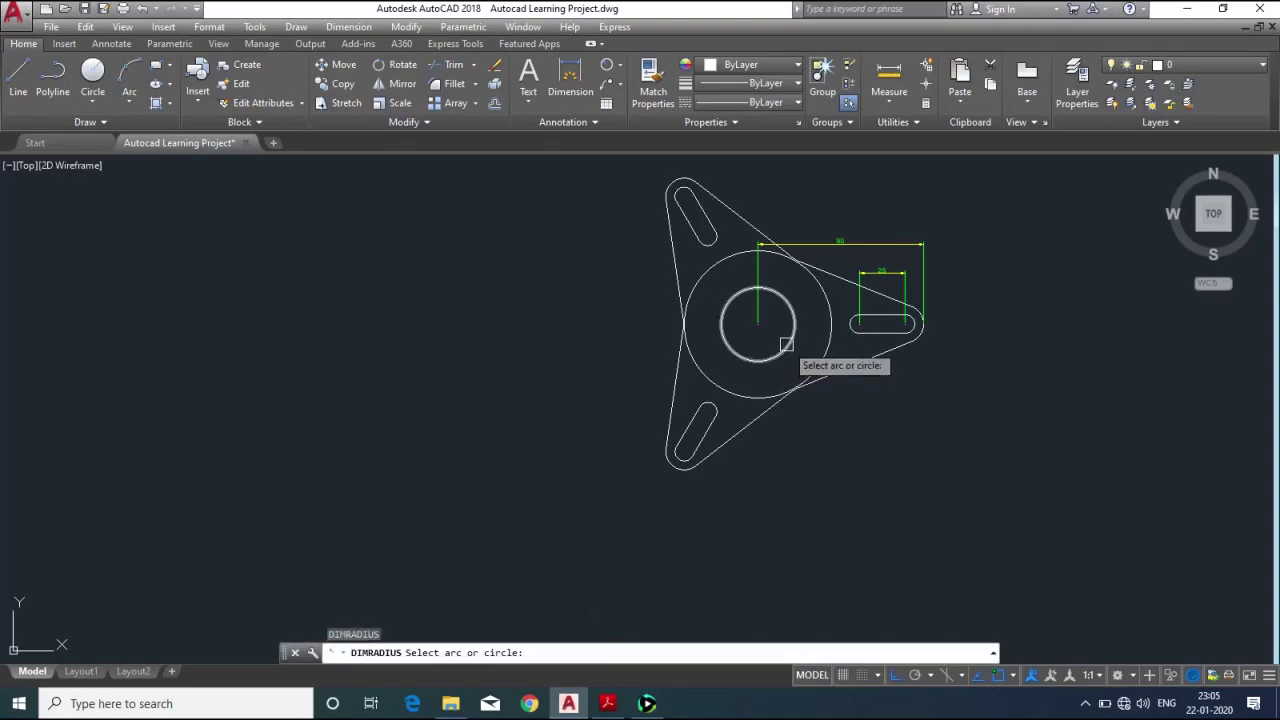
left_click(786, 344)
scroll(786, 344, "up", 3)
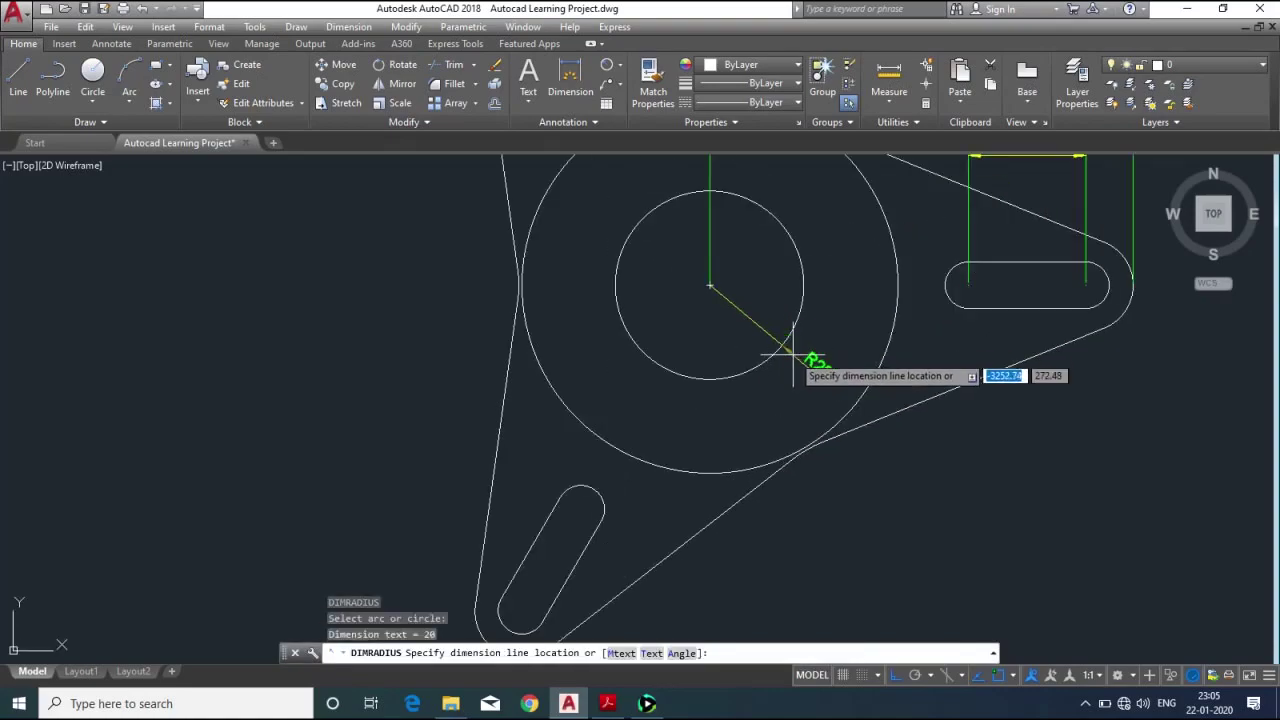
left_click(810, 372)
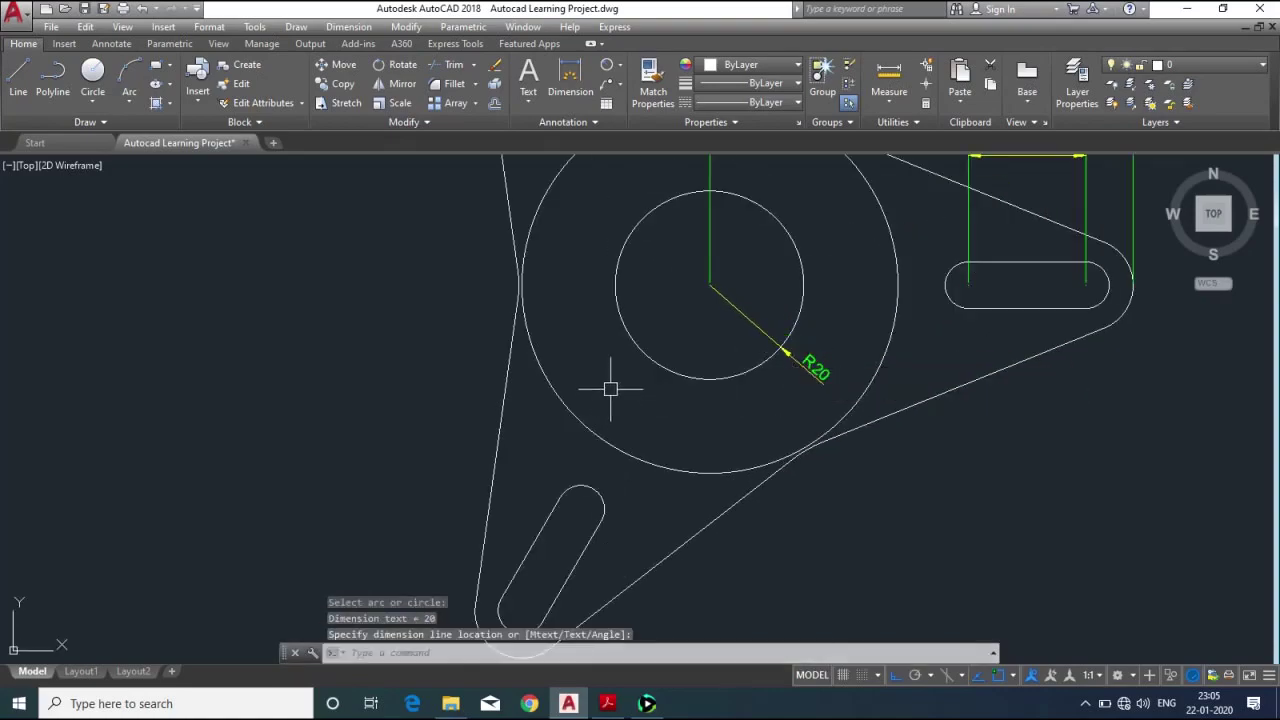
key("Return")
scroll(593, 313, "down", 2)
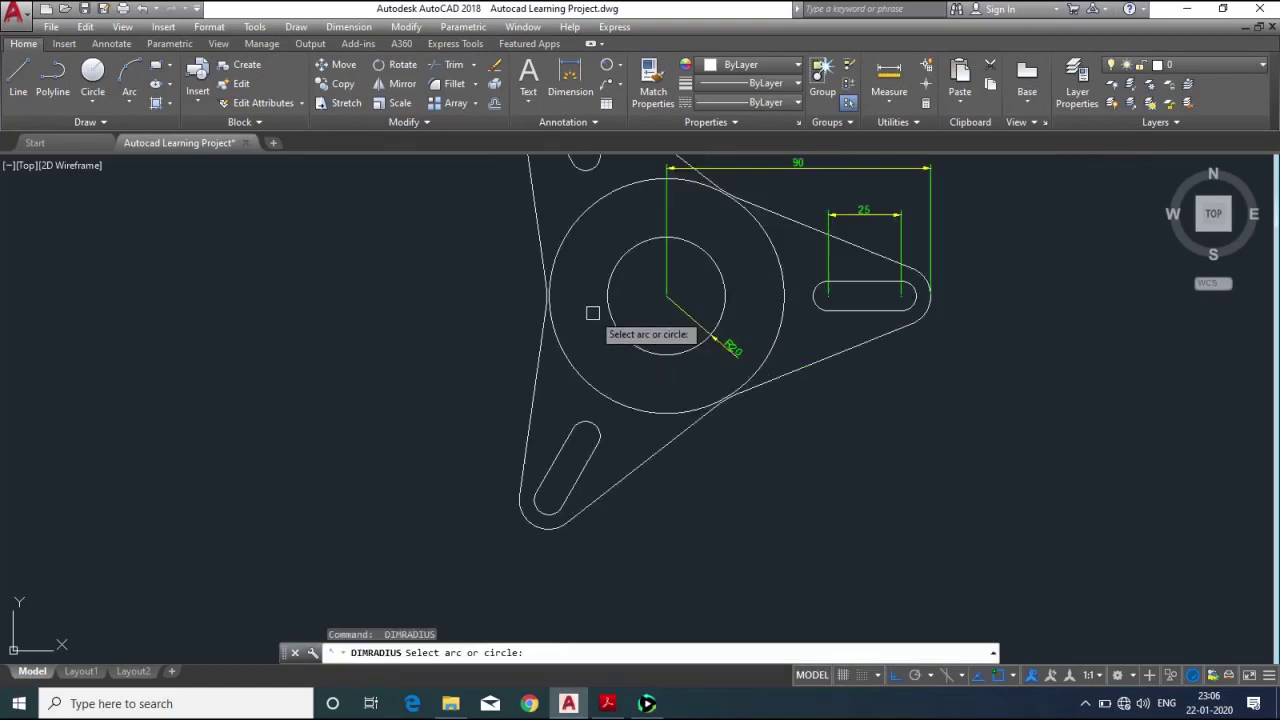
scroll(593, 313, "down", 2)
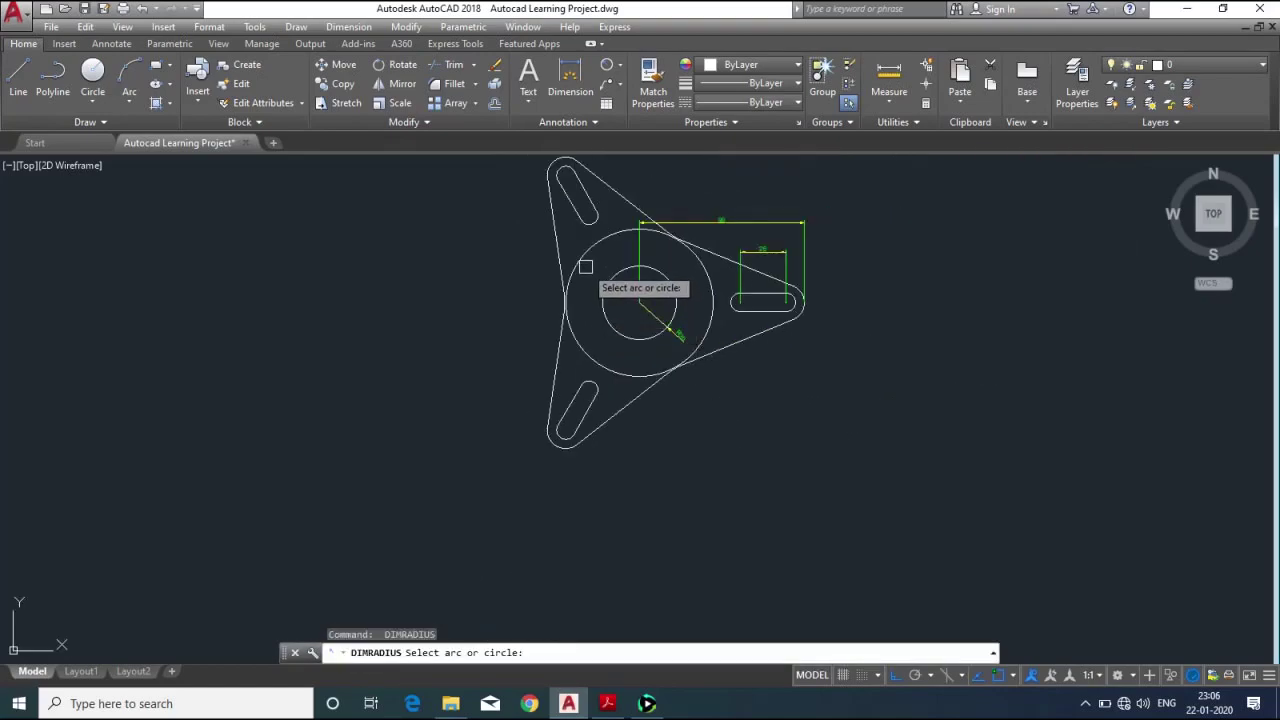
left_click(580, 258)
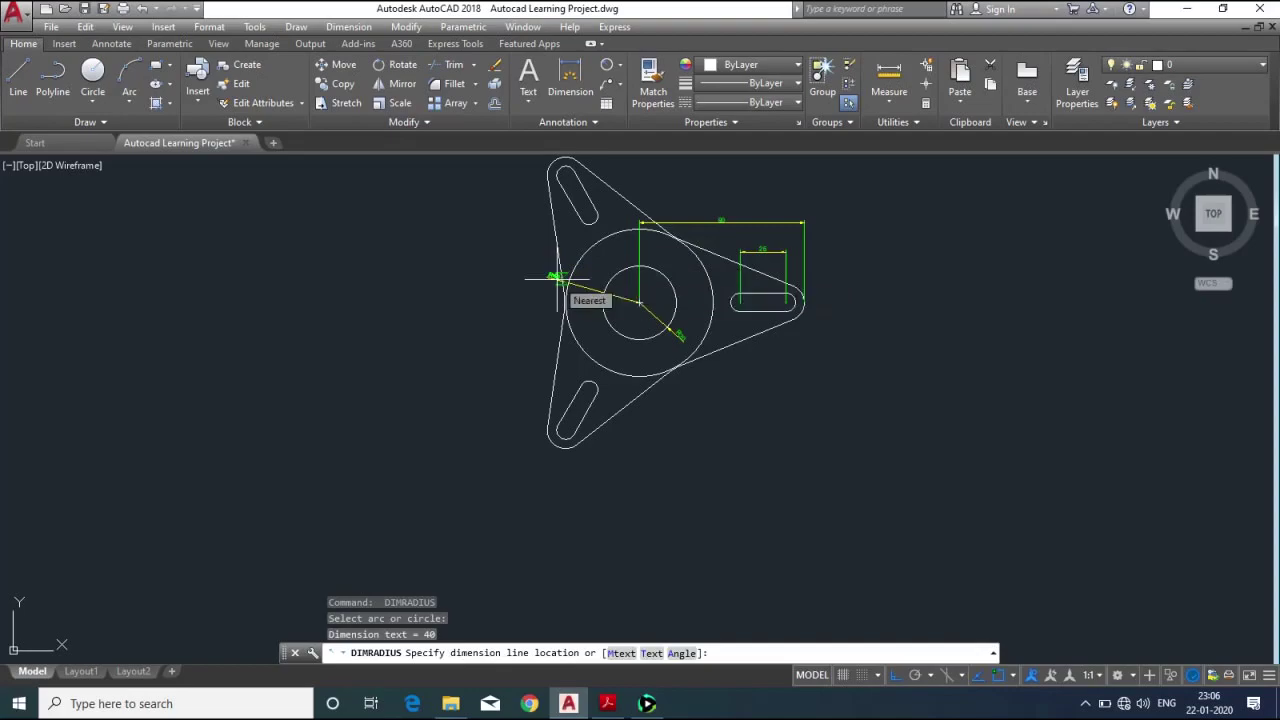
scroll(595, 354, "up", 2)
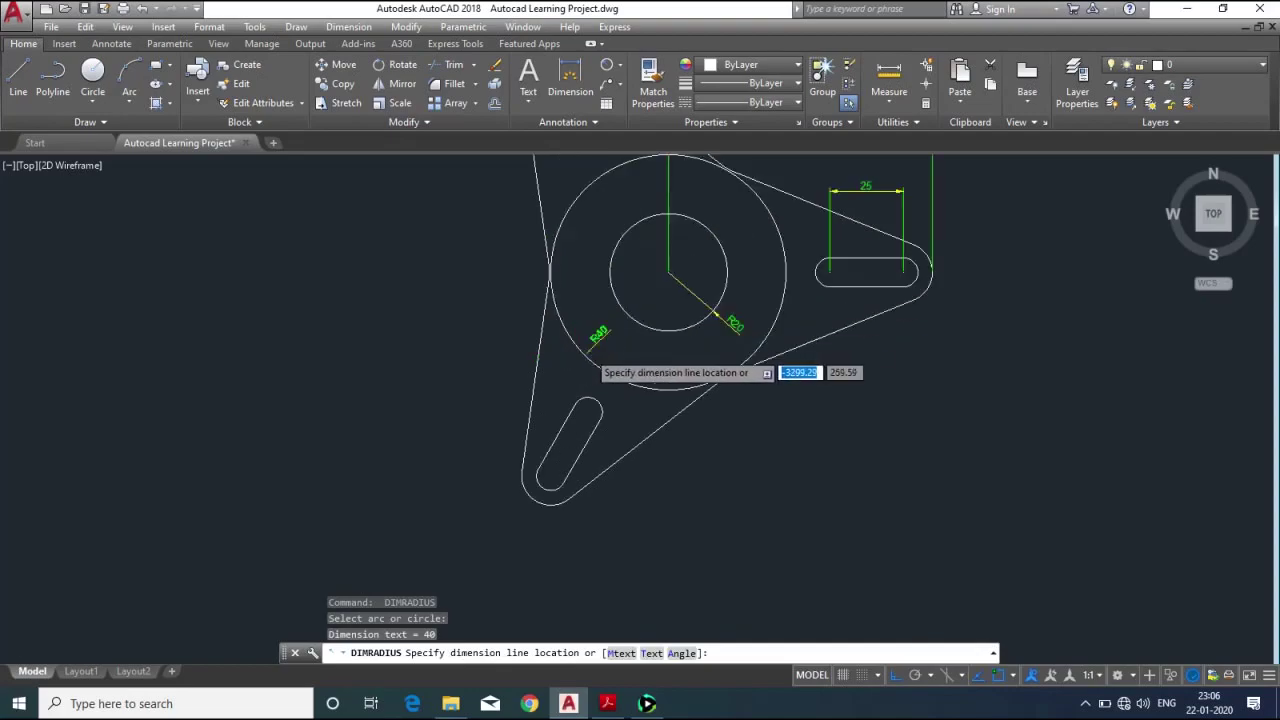
scroll(589, 352, "up", 4)
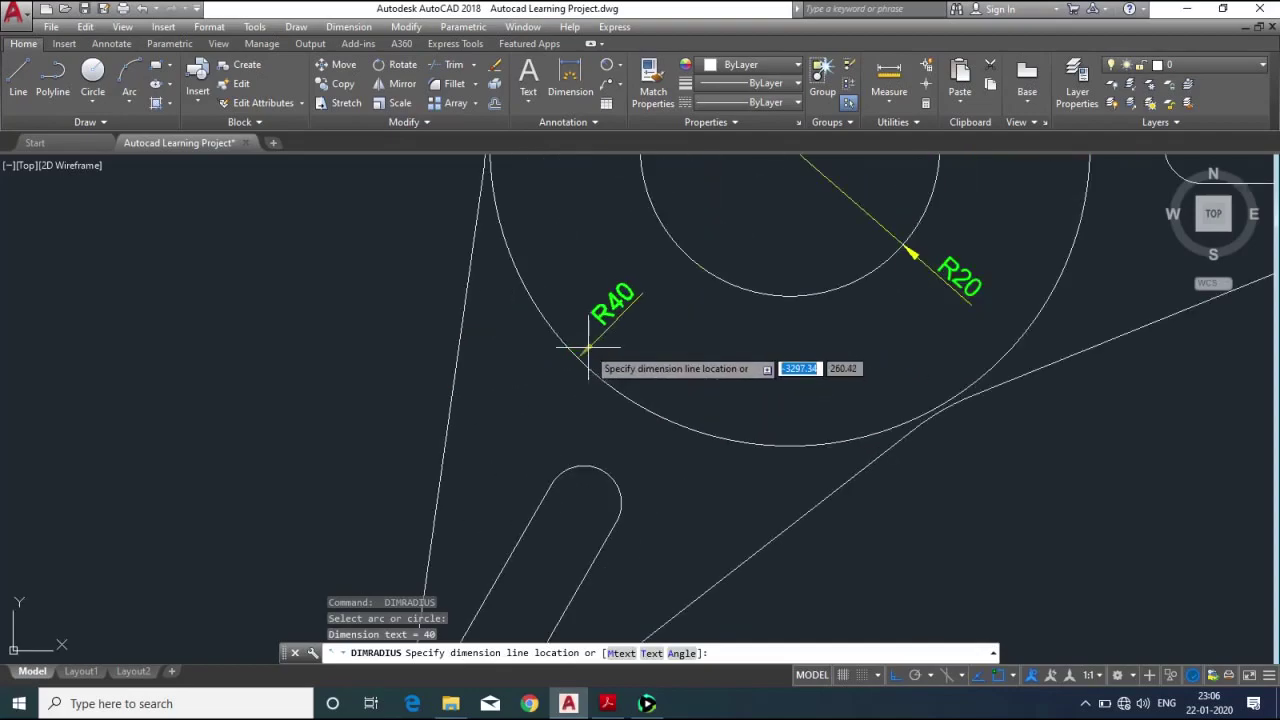
left_click(541, 395)
scroll(348, 352, "down", 6)
scroll(611, 309, "up", 4)
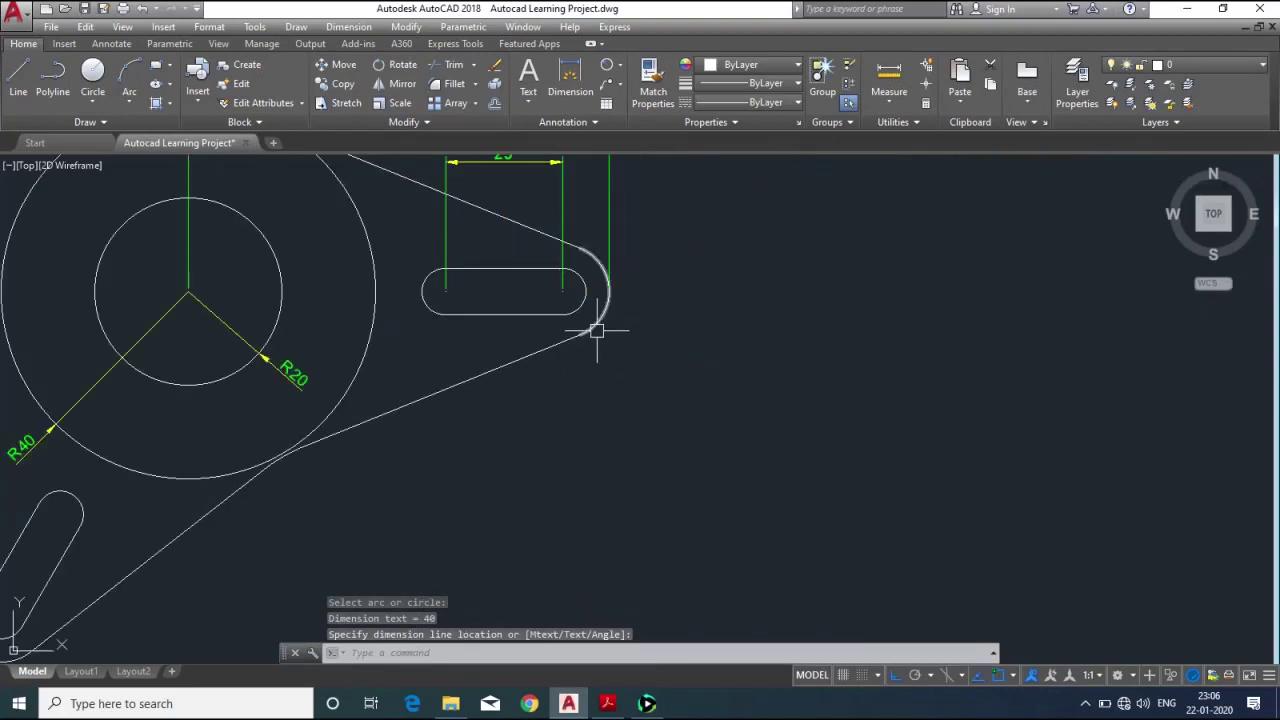
Dimension the right lobe's rounded end as R10 and the slot's end arc as R5.
key("Return")
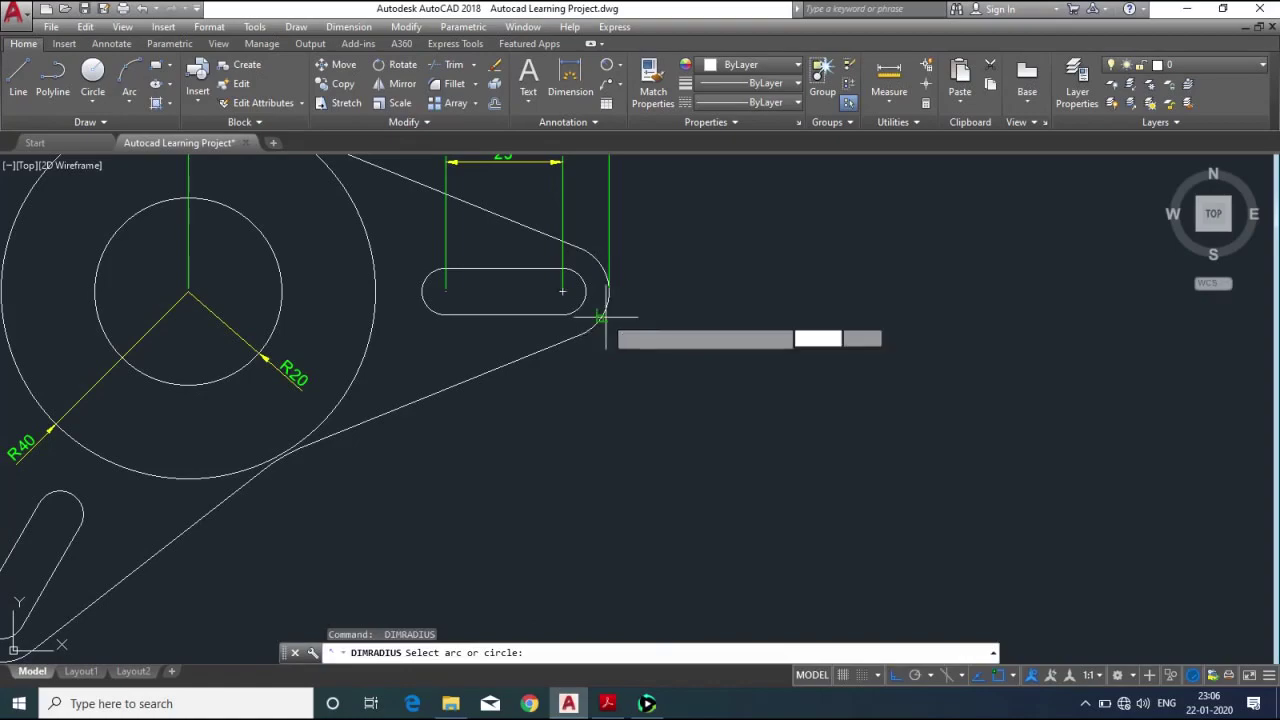
left_click(603, 320)
left_click(655, 340)
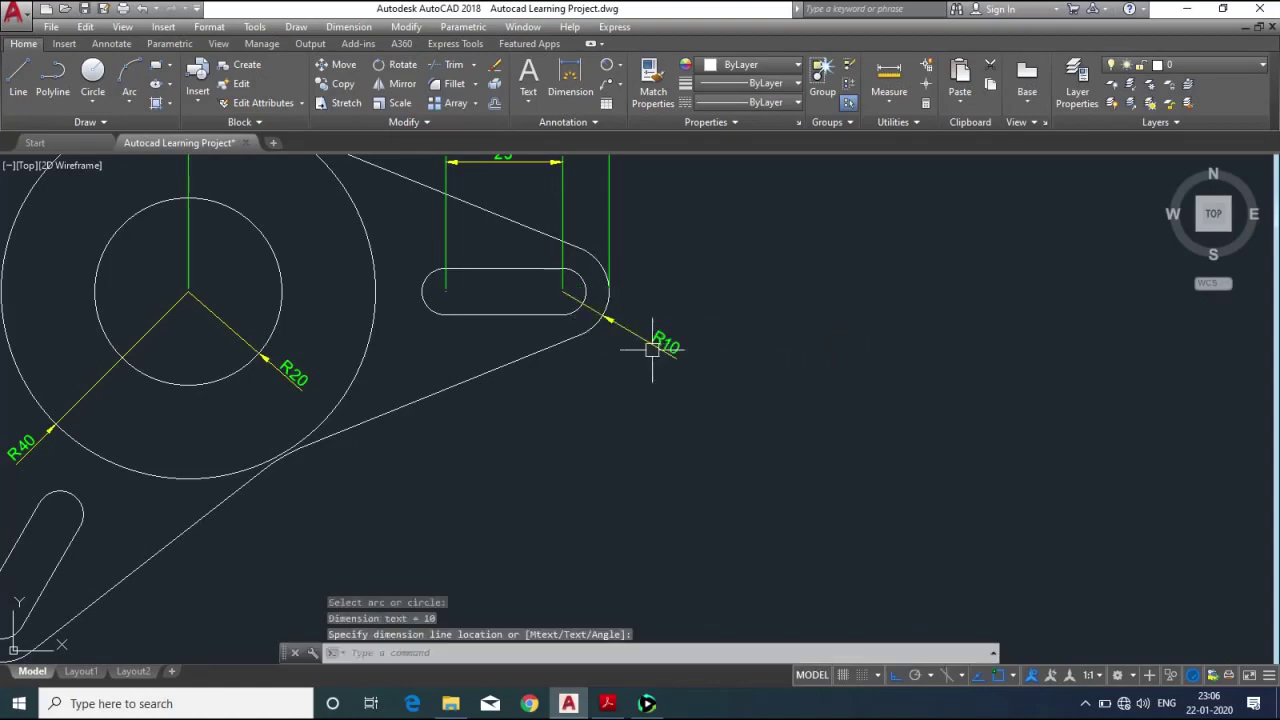
scroll(388, 326, "up", 5)
scroll(388, 326, "down", 2)
scroll(495, 308, "down", 2)
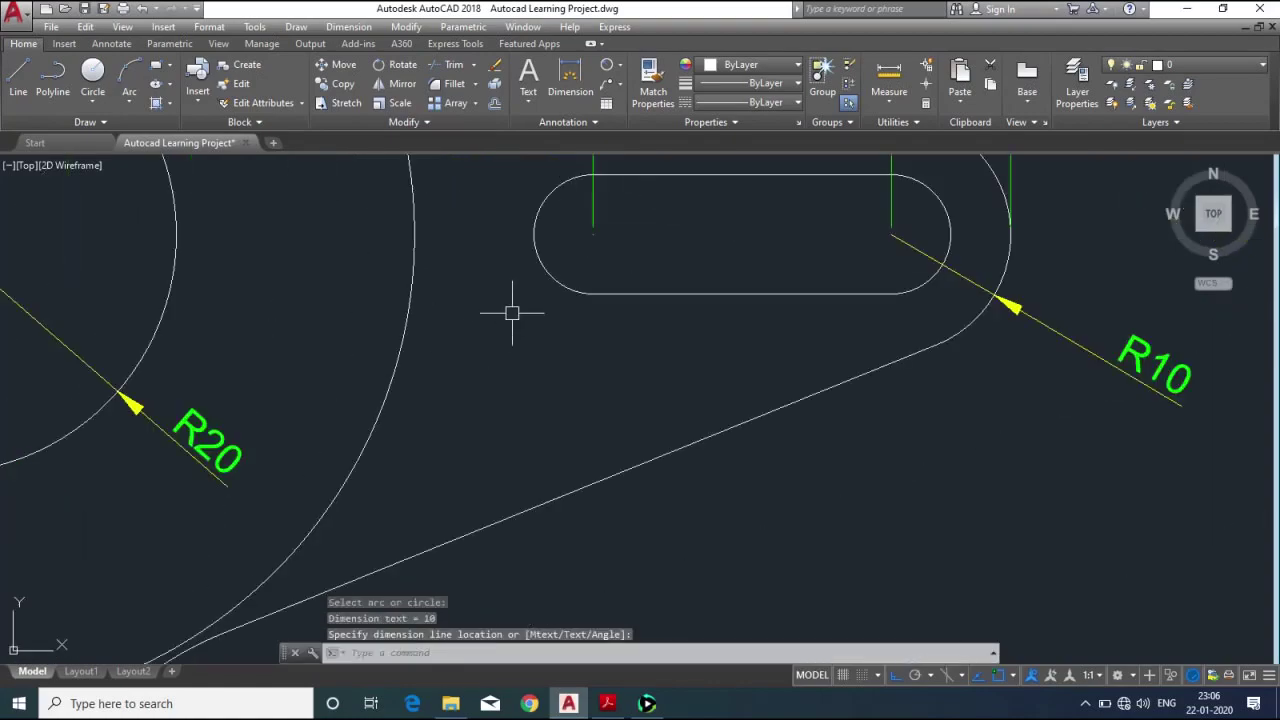
key("Return")
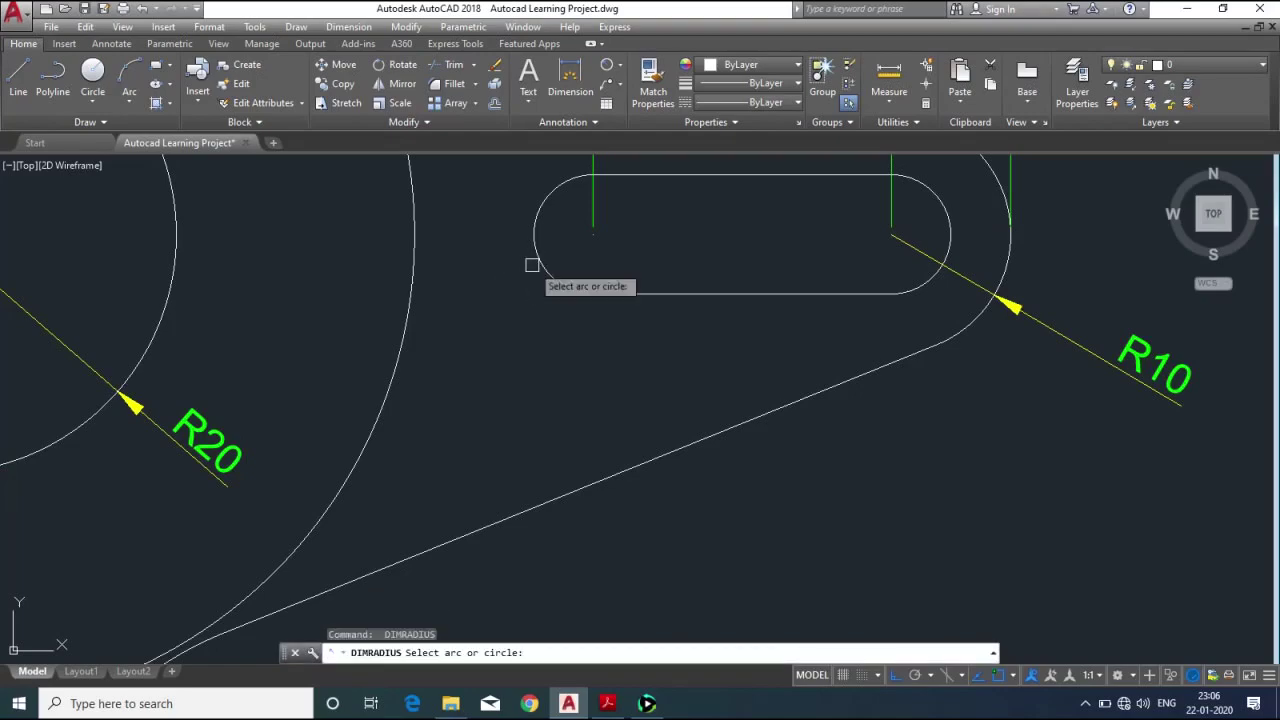
left_click(535, 270)
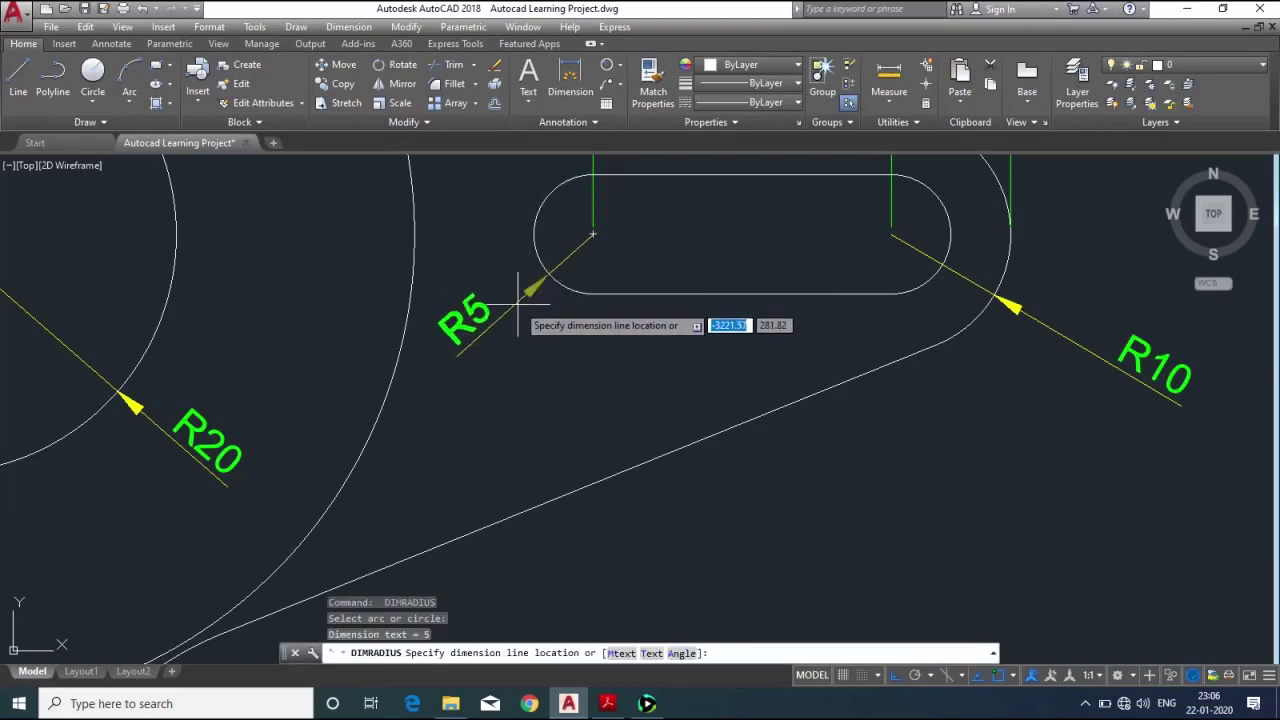
left_click(515, 310)
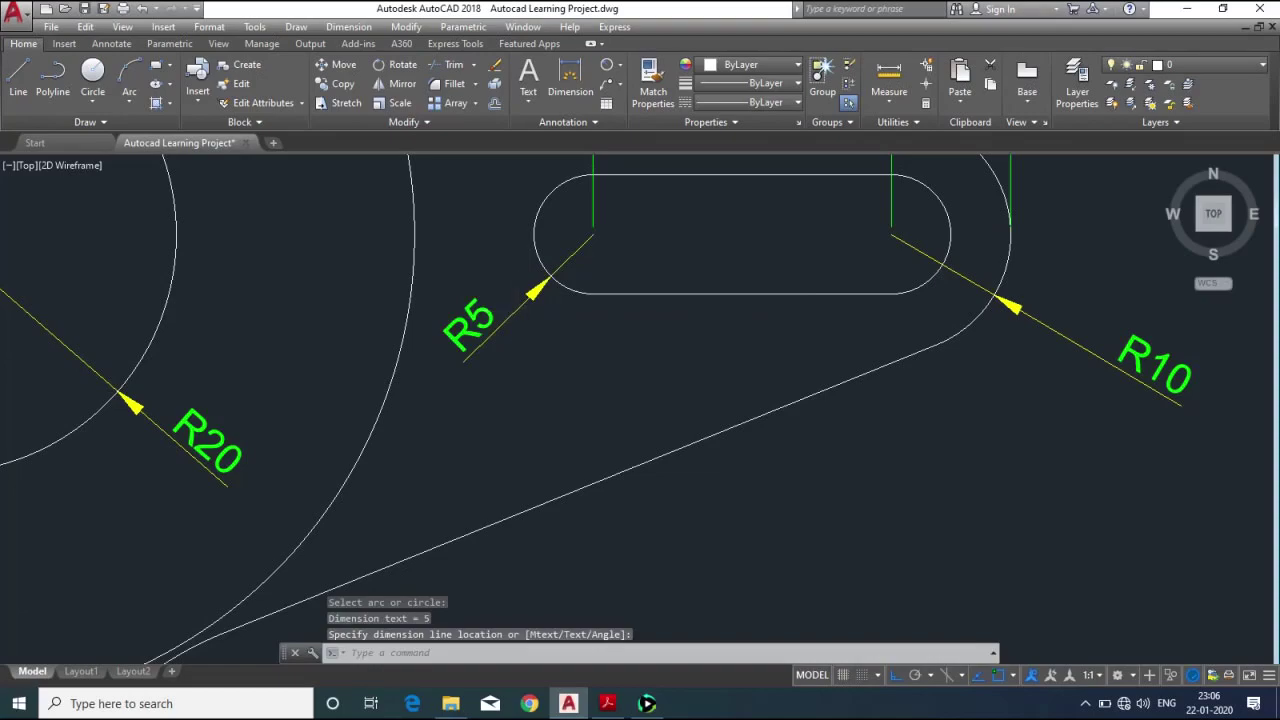
scroll(580, 311, "down", 5)
scroll(700, 298, "down", 2)
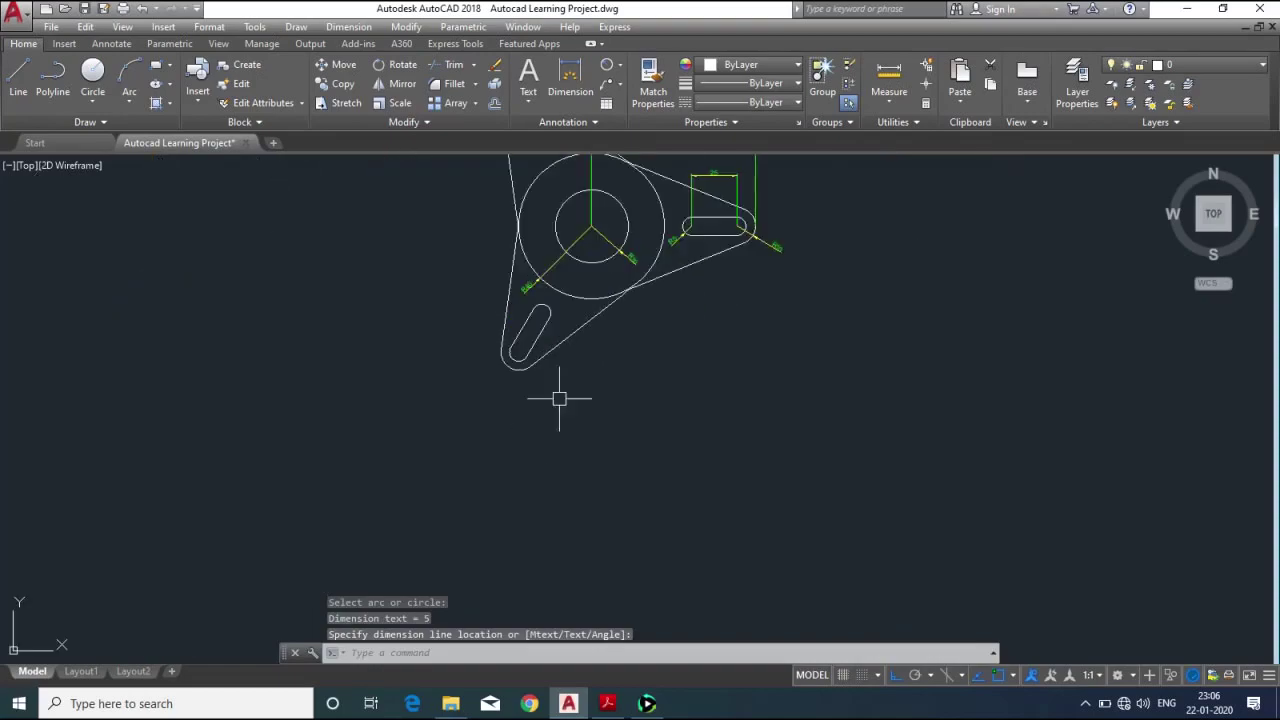
Run DIMRADIUS on the fillet arc and place its R30 label below it.
scroll(570, 360, "up", 3)
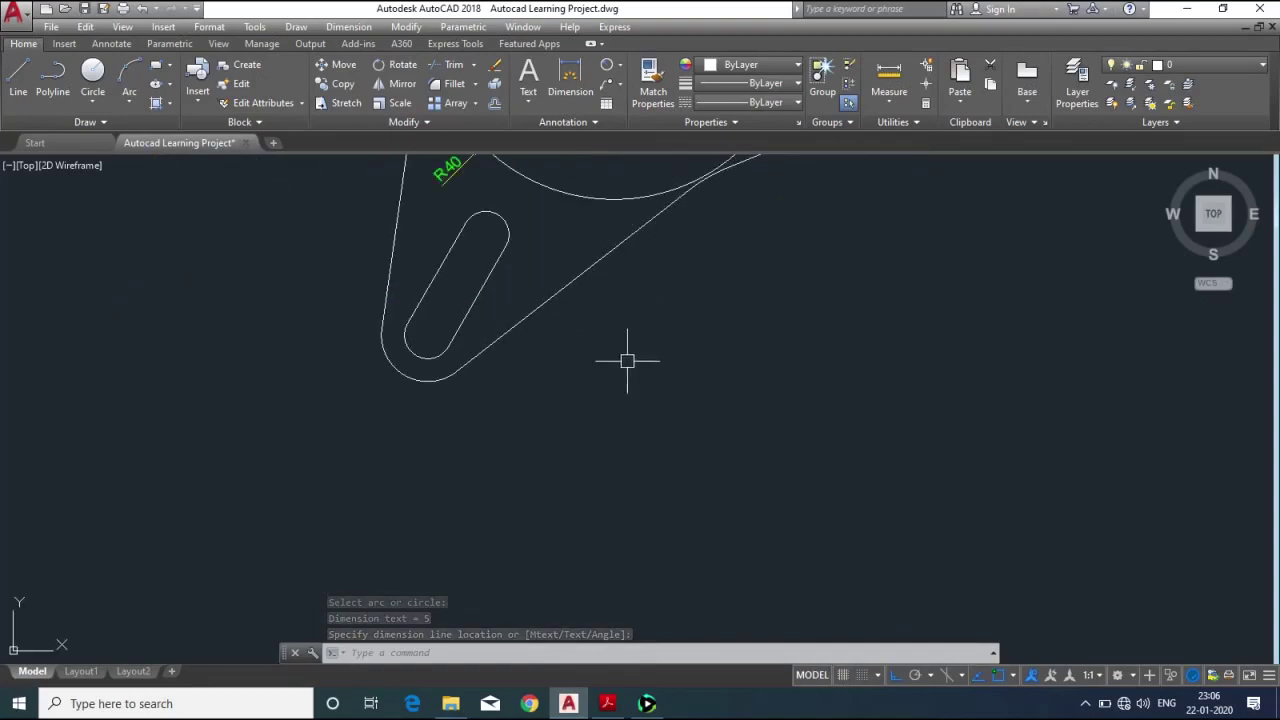
scroll(580, 366, "down", 3)
scroll(543, 314, "up", 4)
scroll(544, 320, "up", 2)
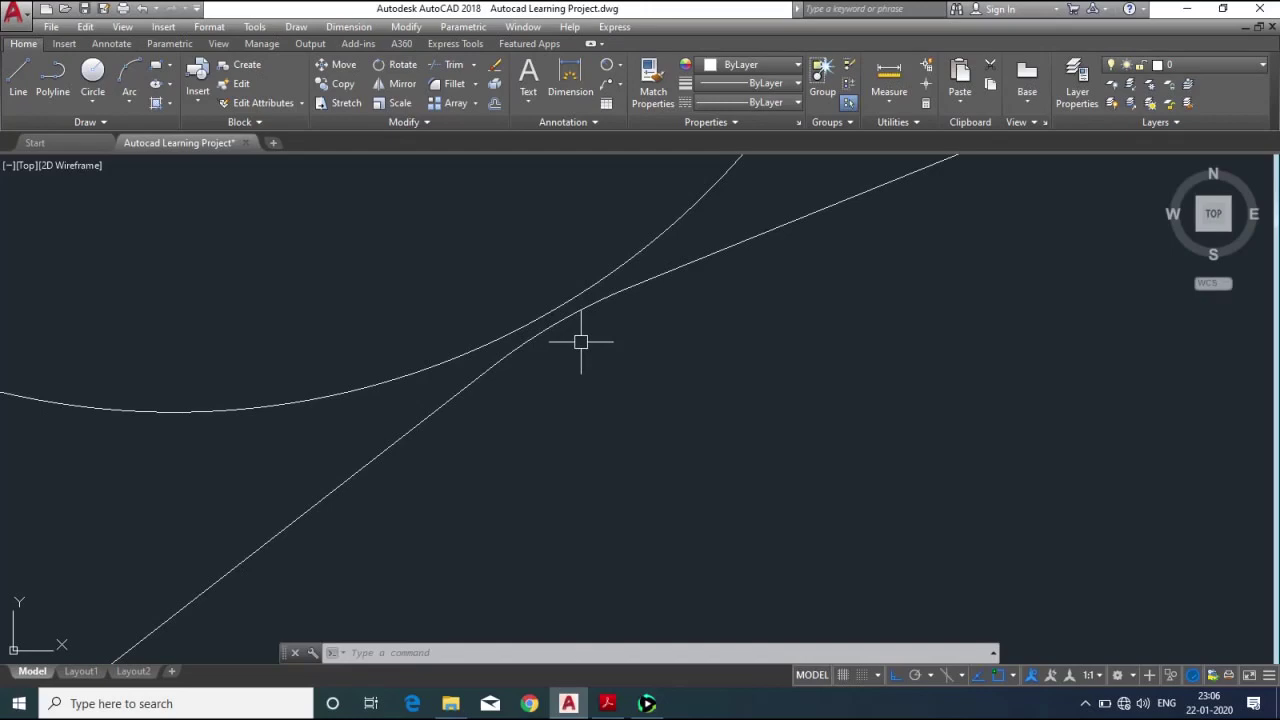
type("dimradius")
key("Return")
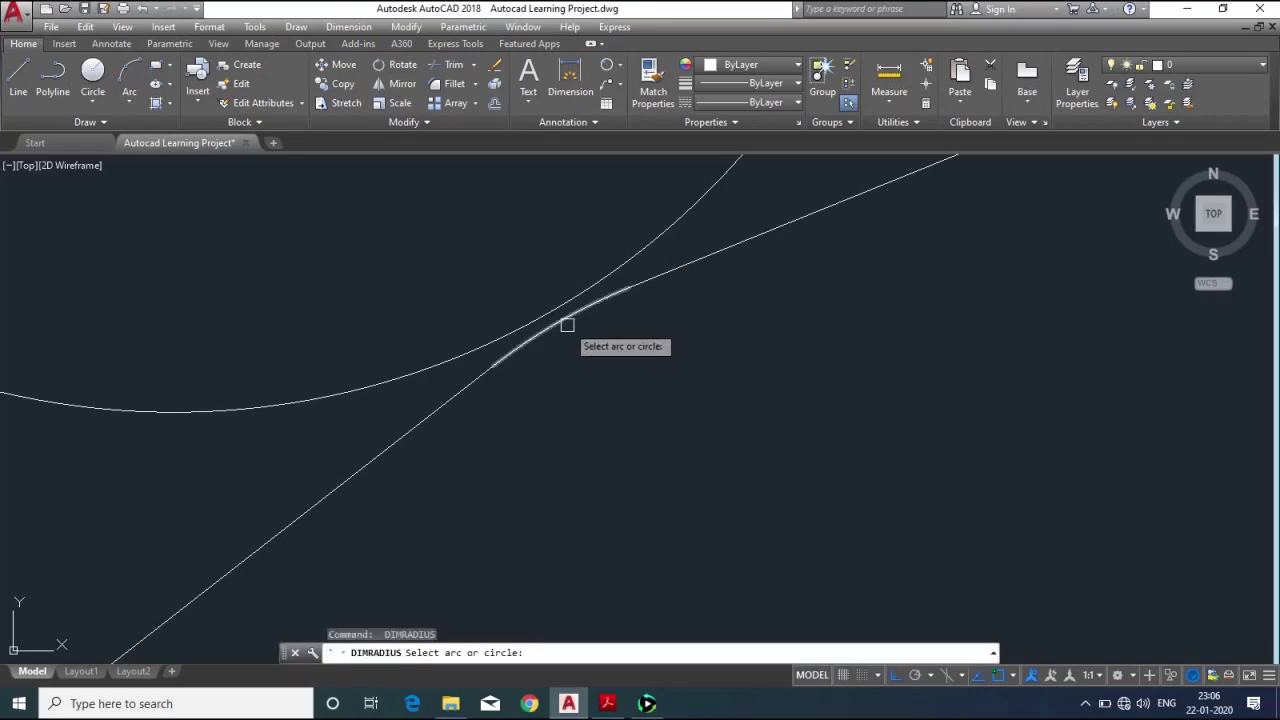
left_click(567, 323)
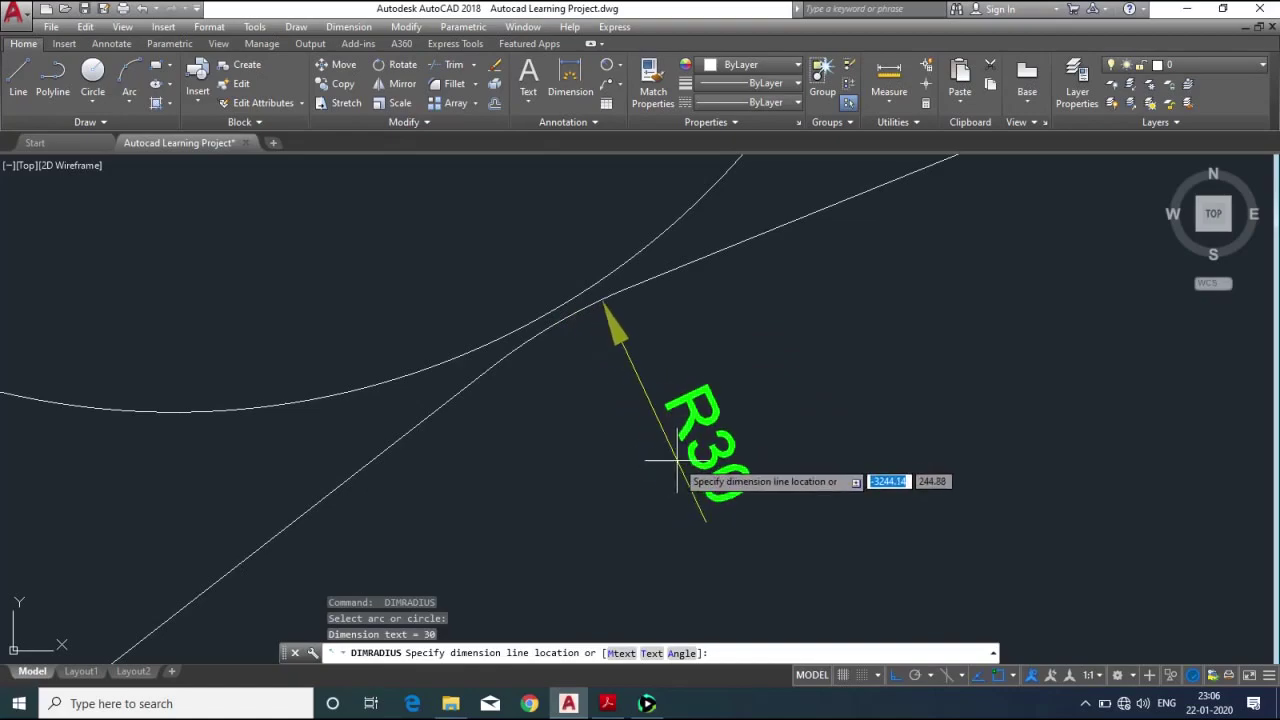
left_click(628, 458)
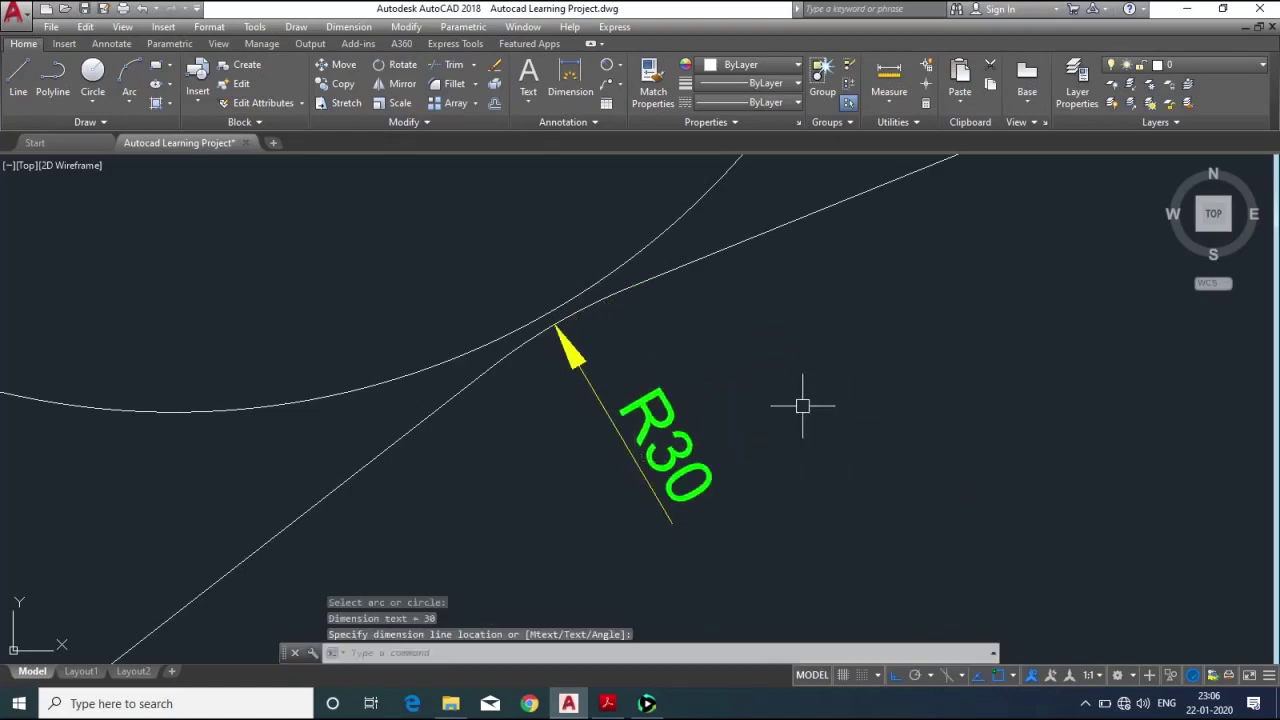
scroll(797, 408, "down", 5)
scroll(797, 408, "down", 2)
scroll(780, 404, "down", 2)
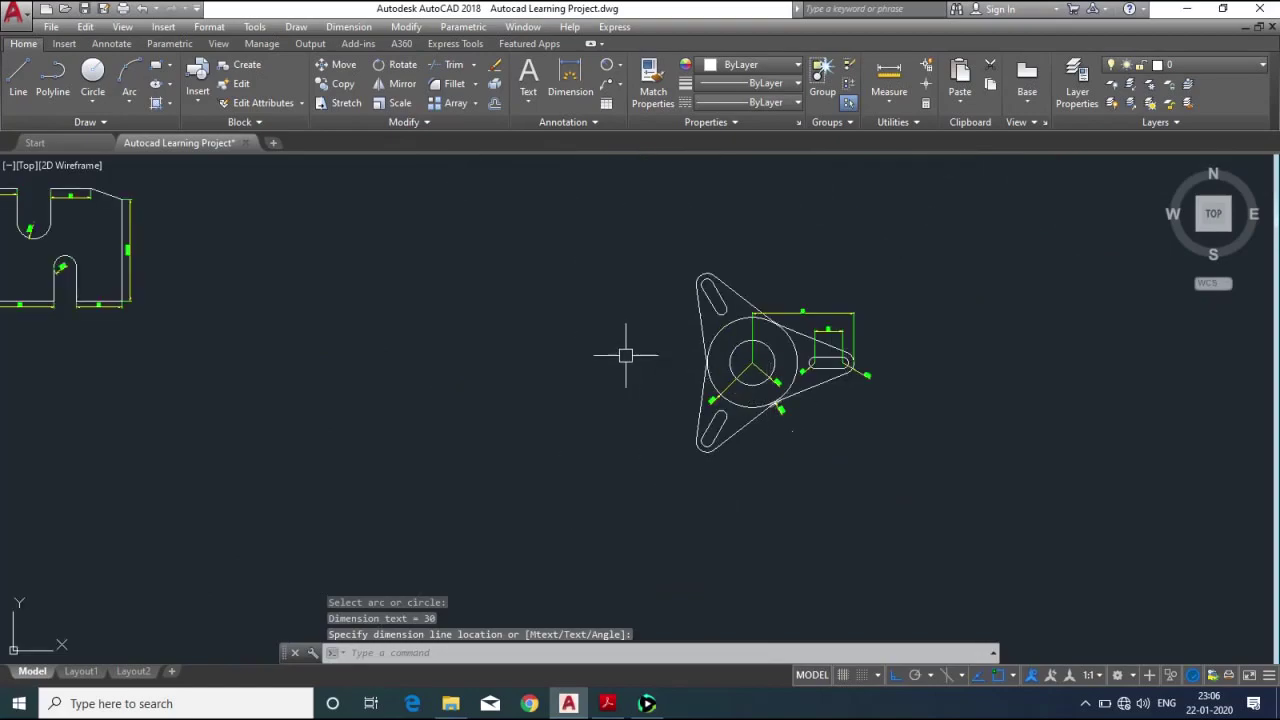
scroll(840, 360, "up", 4)
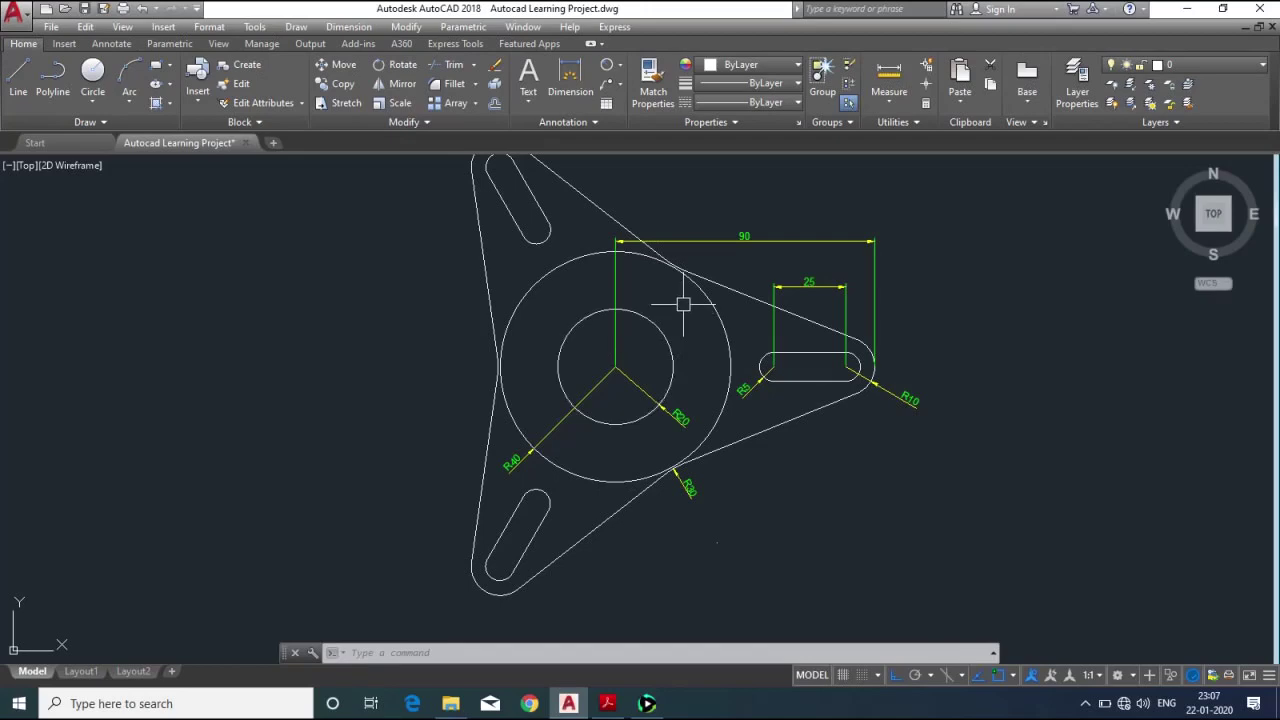
middle_click_drag(683, 304, 679, 330)
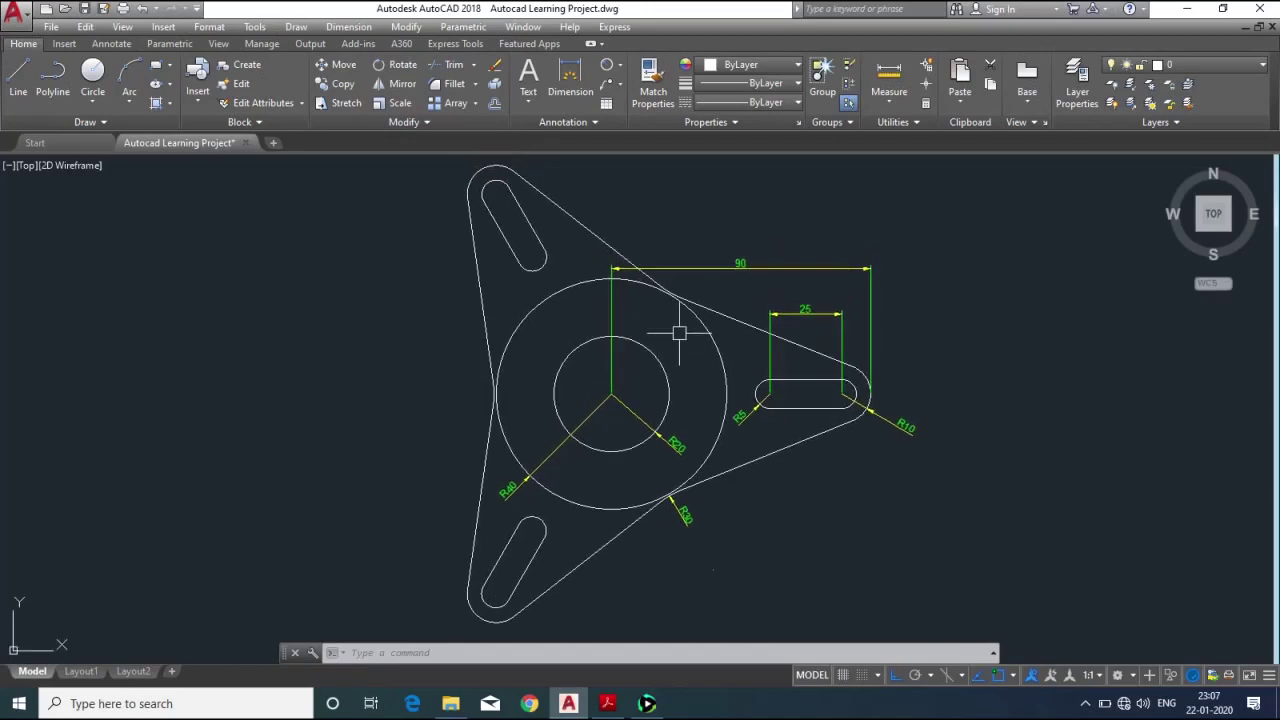